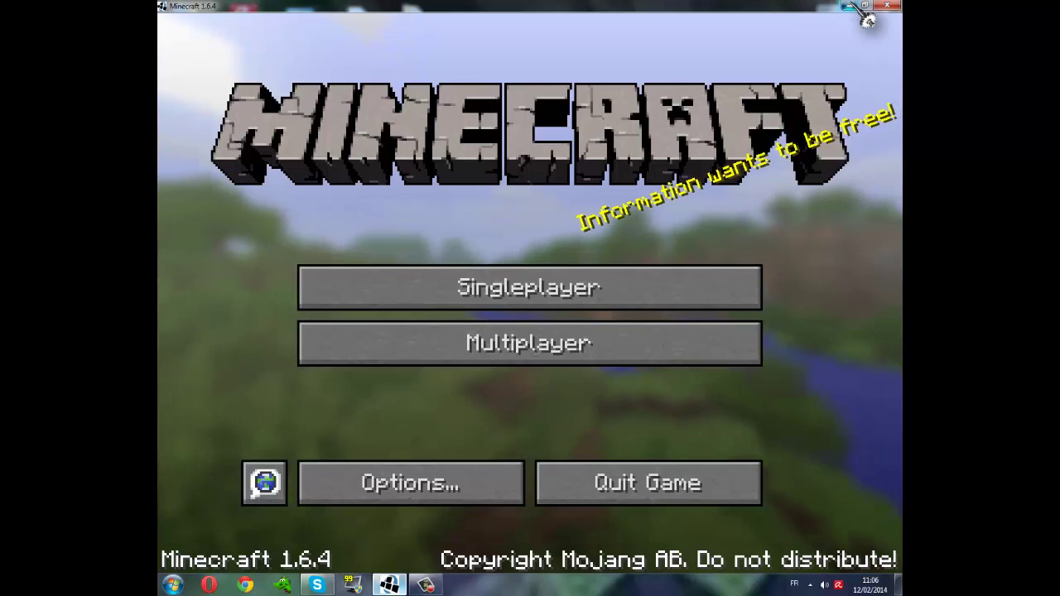
# Minimize Minecraft and search Google for "Bukkit.fr" in the K-Meleon browser
pyautogui.click(849, 5)
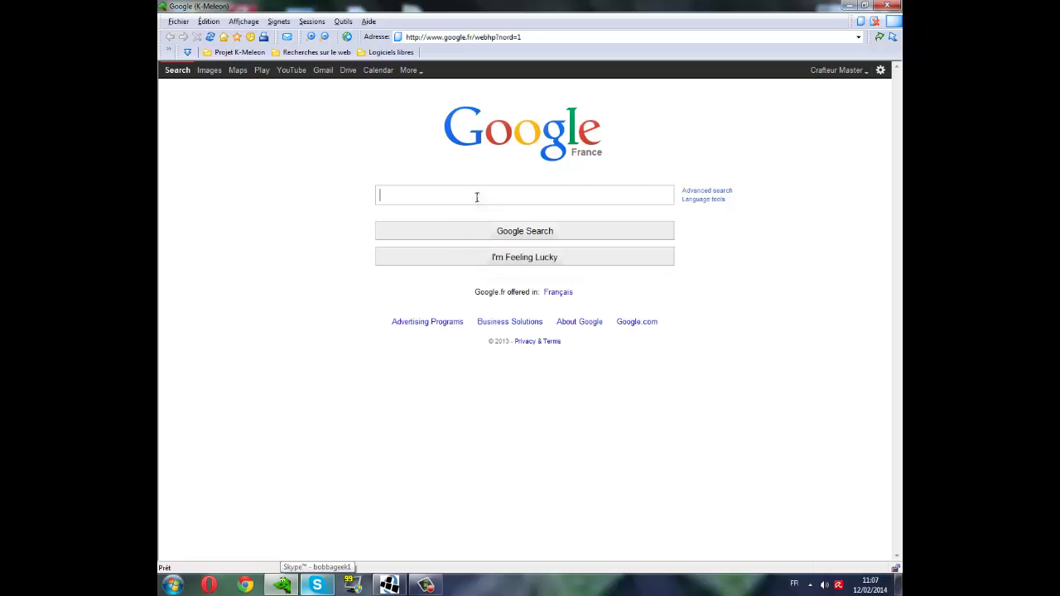
pyautogui.click(476, 197)
pyautogui.write('Bukkit')
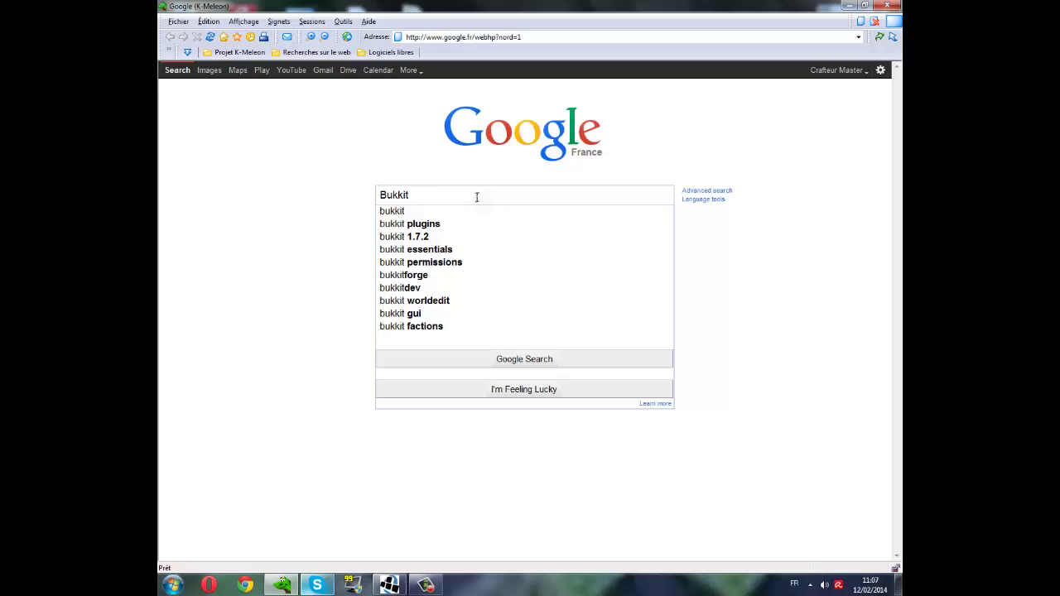
pyautogui.write('.fr')
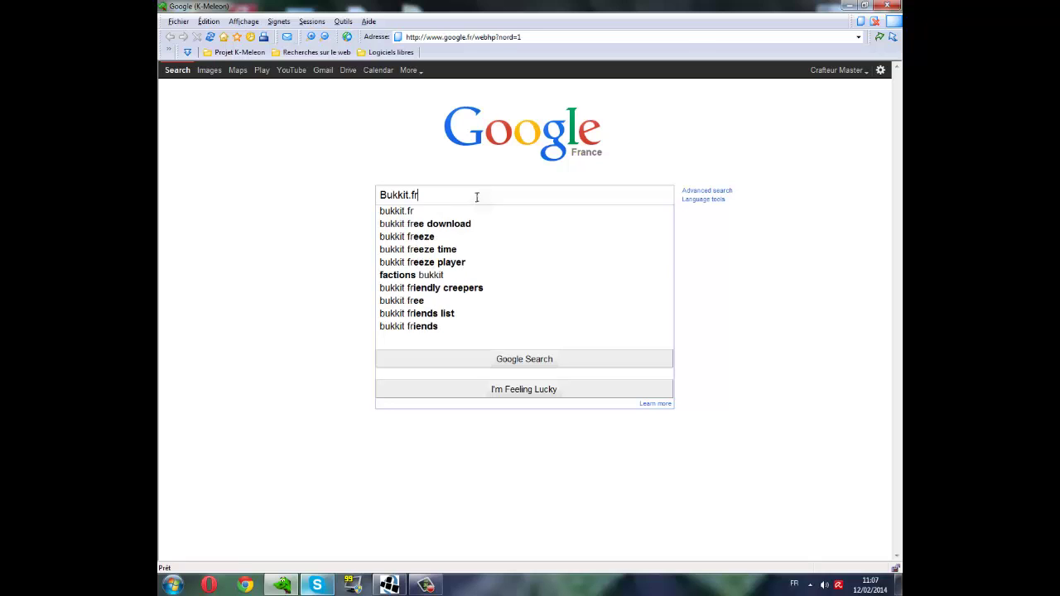
pyautogui.press('Return')
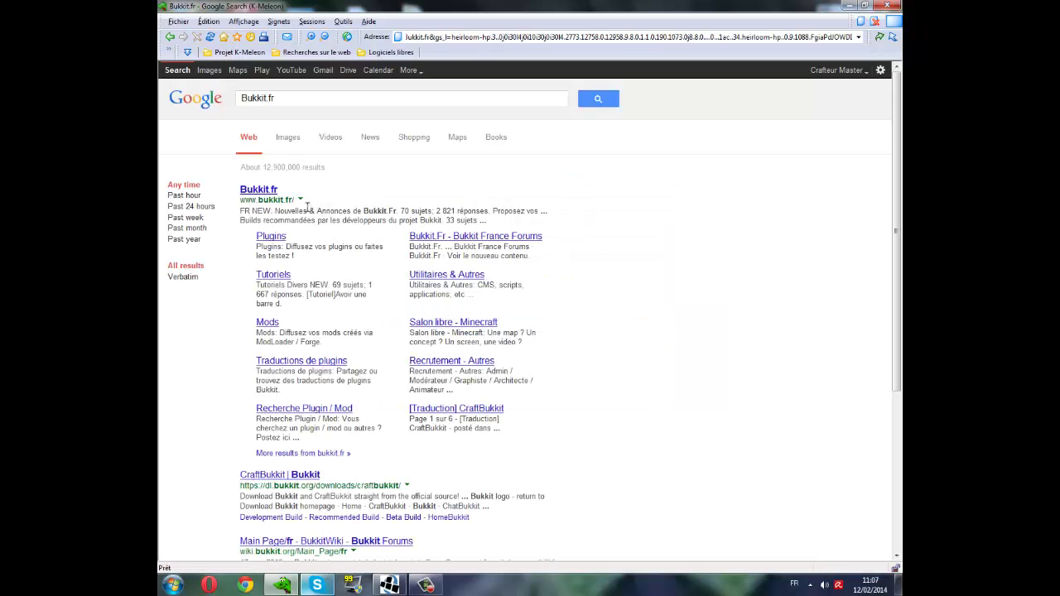
# Visit the Bukkit.fr search result, return to the results, and open the CraftBukkit downloads page
pyautogui.click(263, 190)
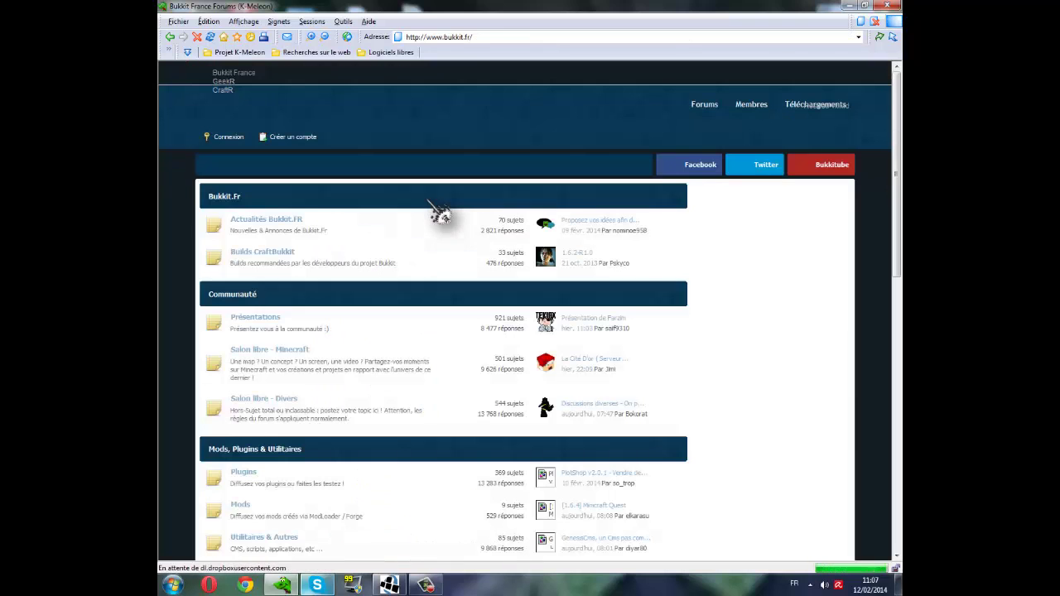
pyautogui.click(170, 36)
pyautogui.click(267, 475)
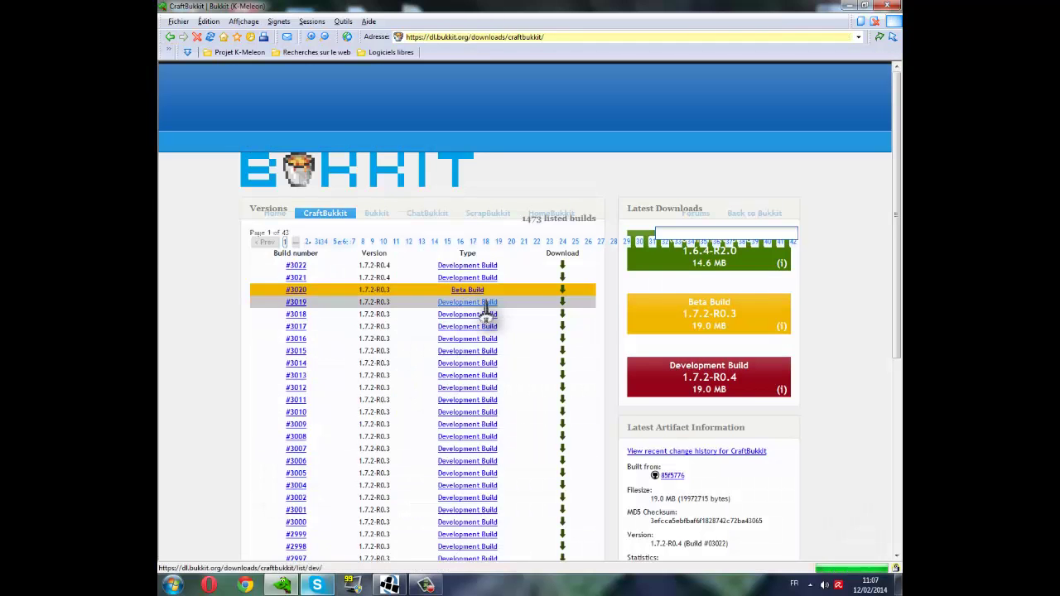
# Browse the CraftBukkit builds and save the 1.6.4-R2.0 jar file to the desktop
pyautogui.scroll(-10, 497, 306)
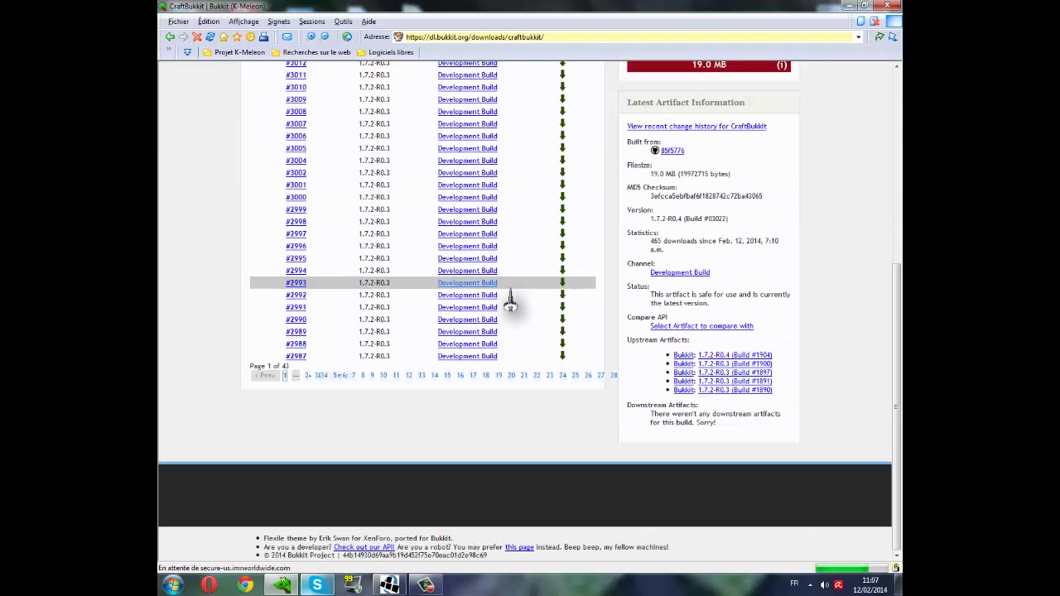
pyautogui.scroll(8, 509, 304)
pyautogui.scroll(2, 510, 304)
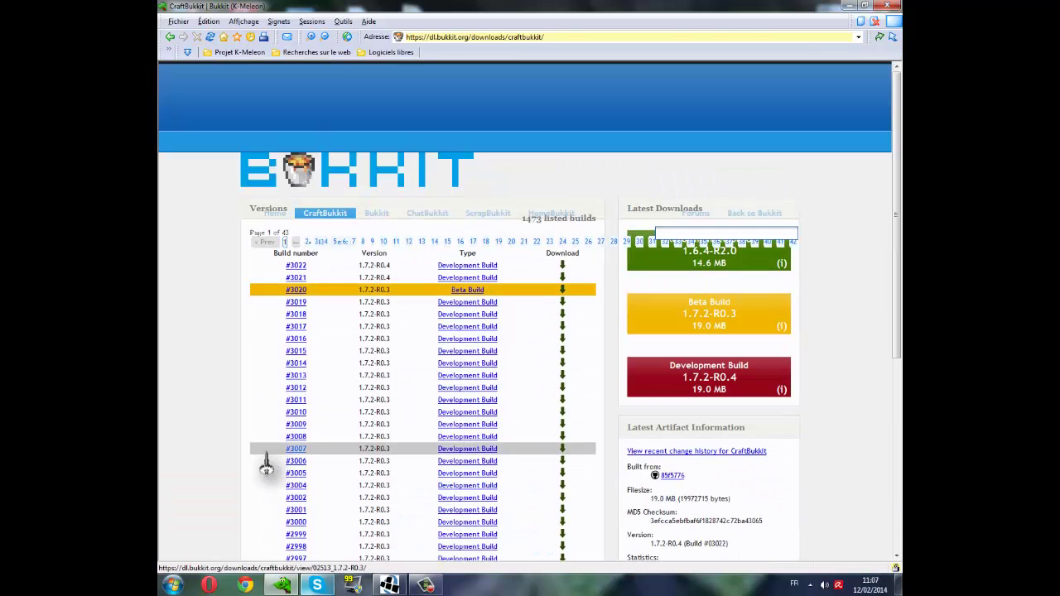
pyautogui.scroll(-7, 428, 372)
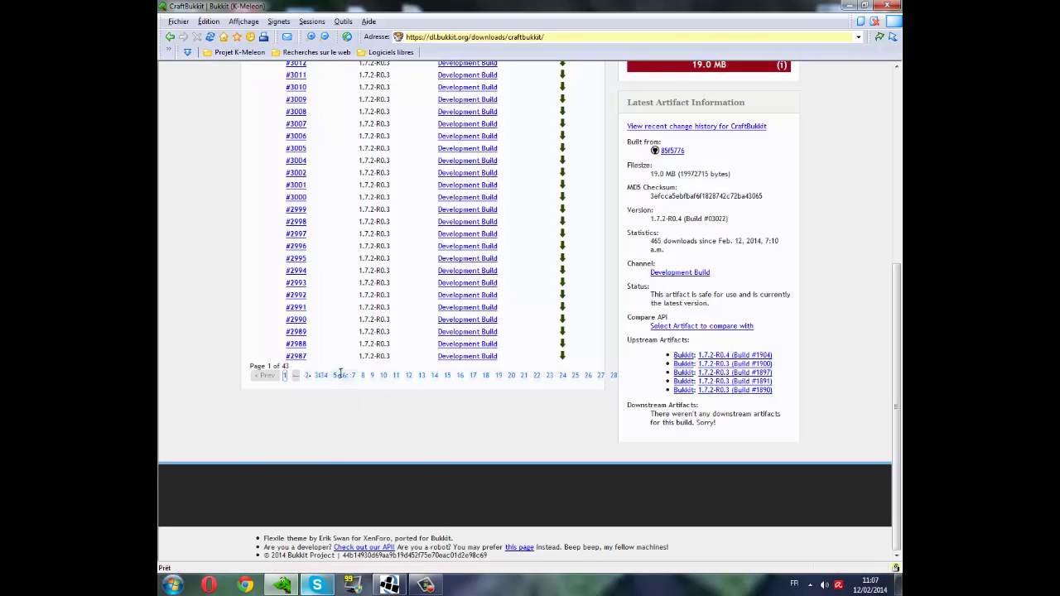
pyautogui.scroll(7, 356, 372)
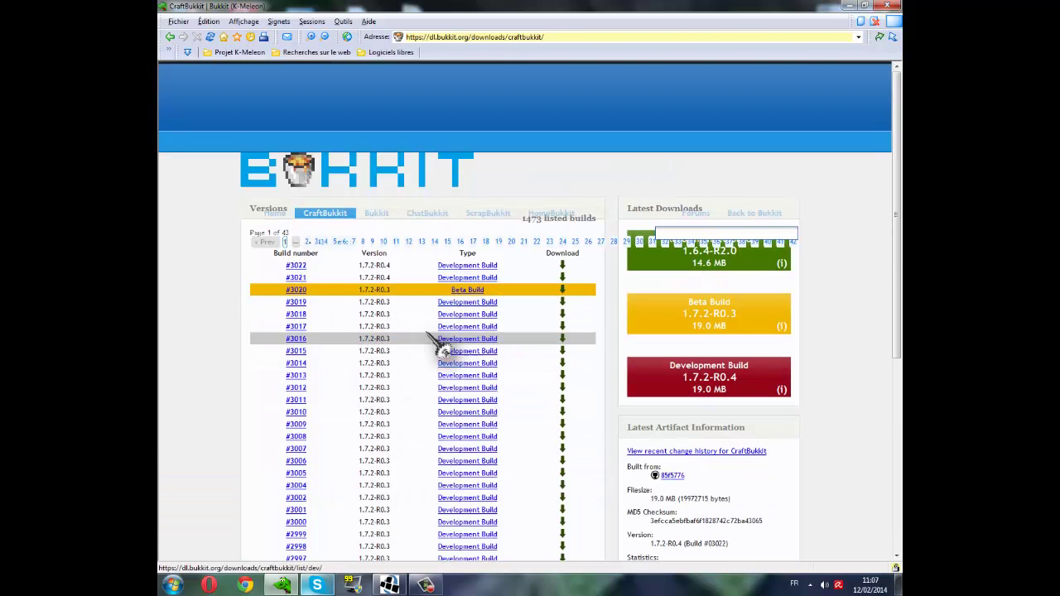
pyautogui.scroll(-3, 437, 433)
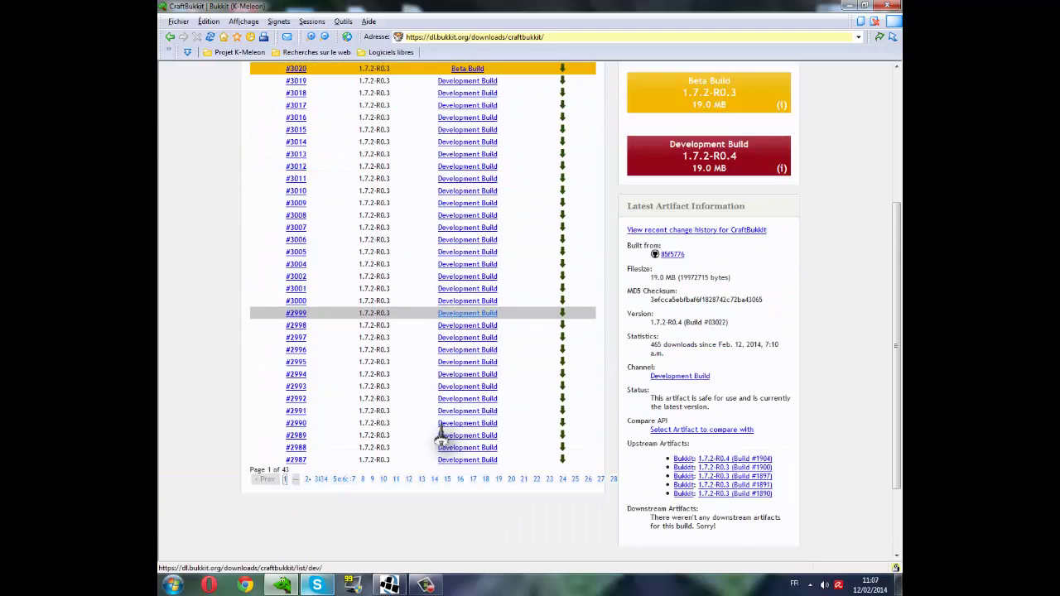
pyautogui.scroll(3, 437, 433)
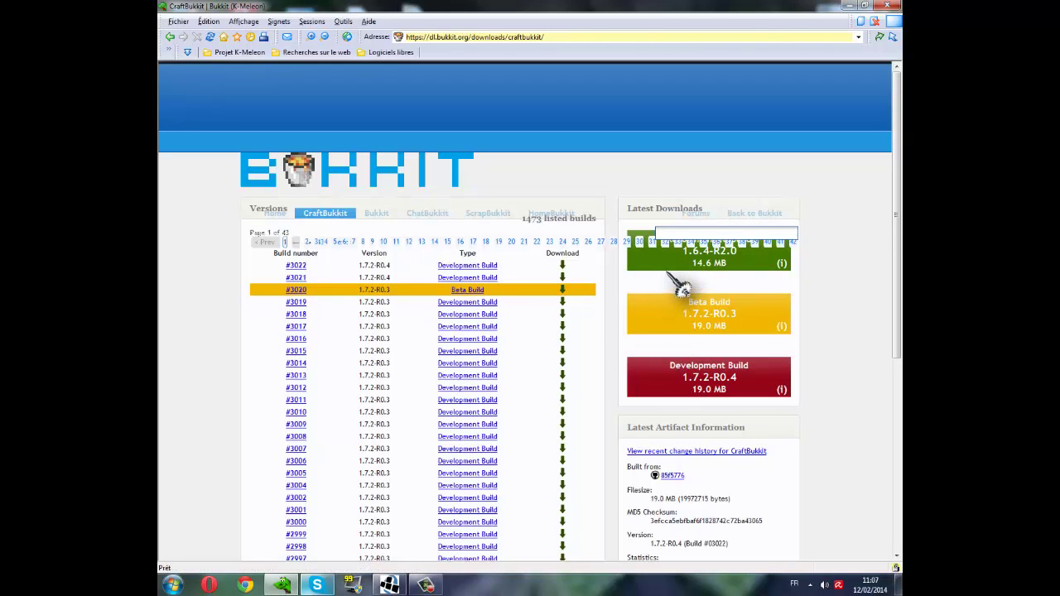
pyautogui.click(695, 252)
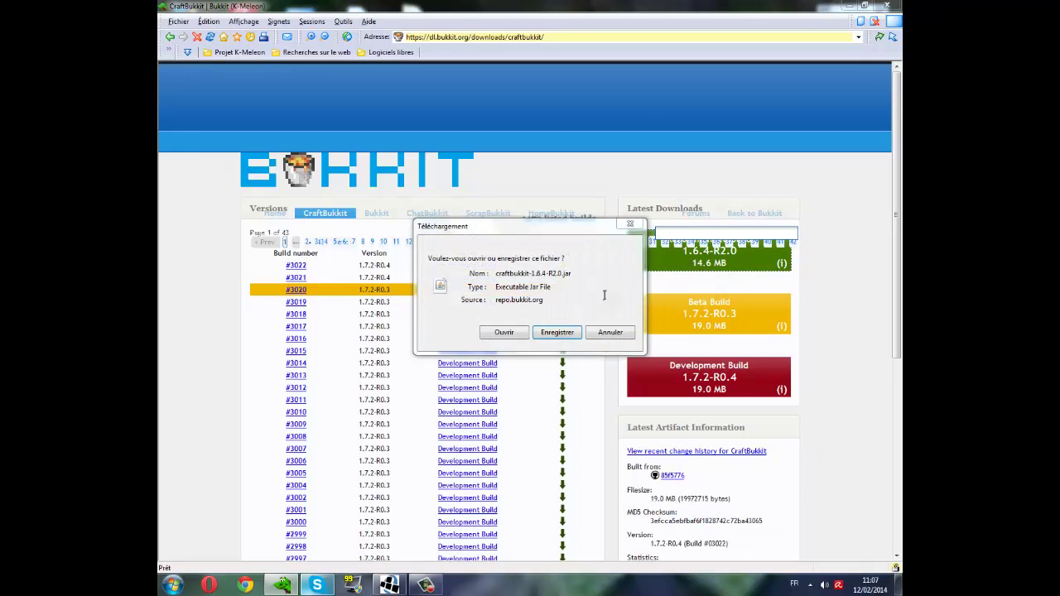
pyautogui.click(561, 338)
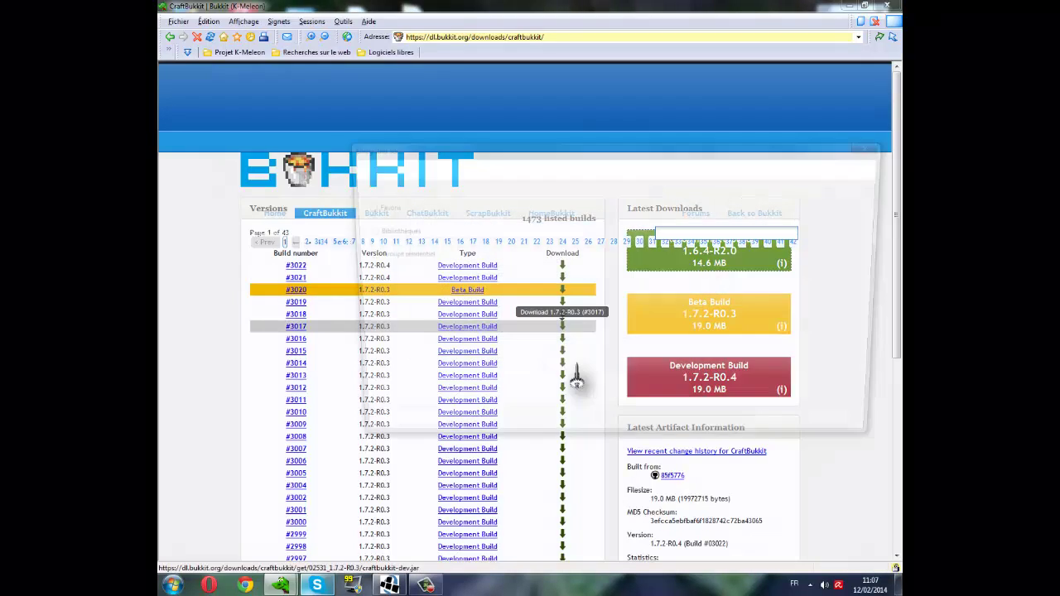
pyautogui.click(795, 435)
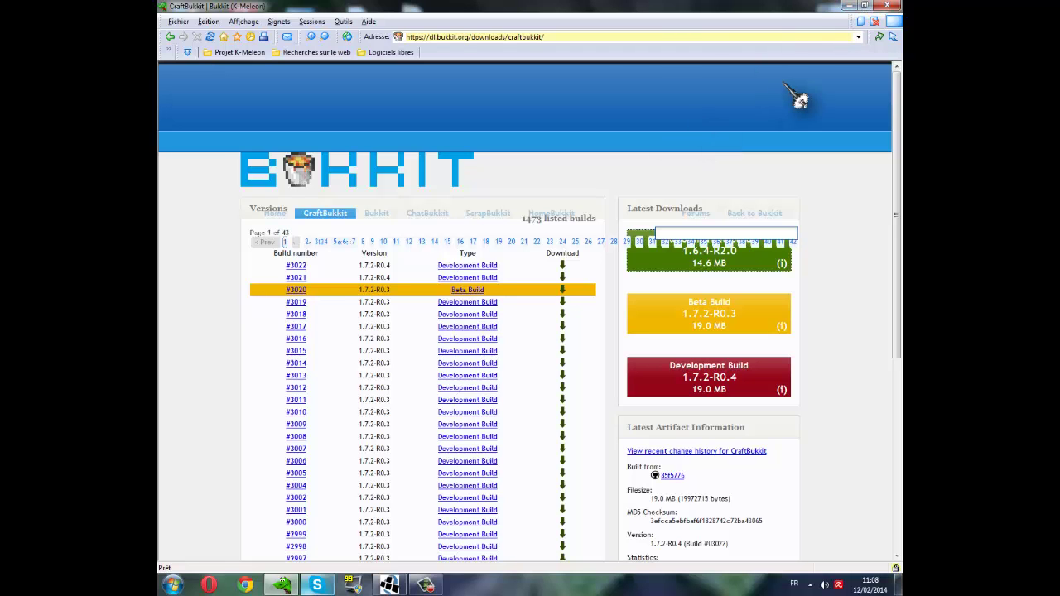
# Create a new folder named "Serveur (BUKKIT)" on the desktop
pyautogui.click(849, 6)
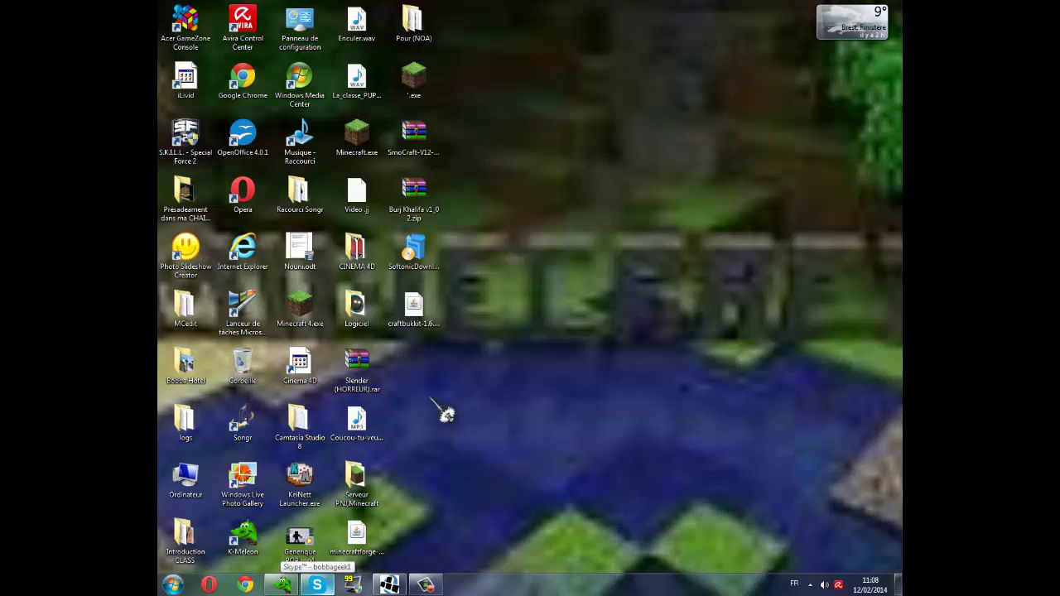
pyautogui.rightClick(415, 357)
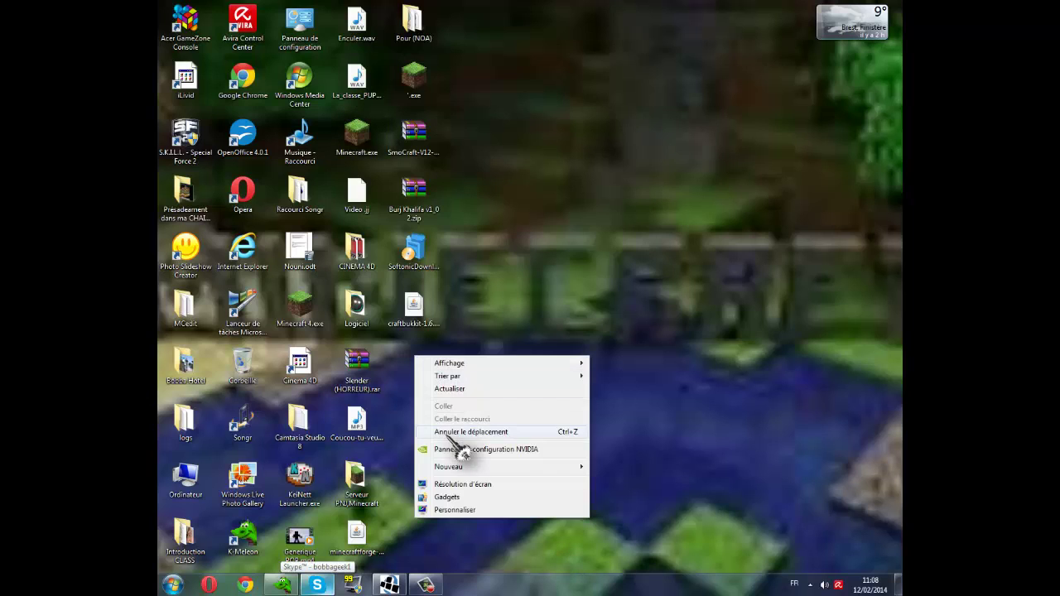
pyautogui.moveTo(450, 468)
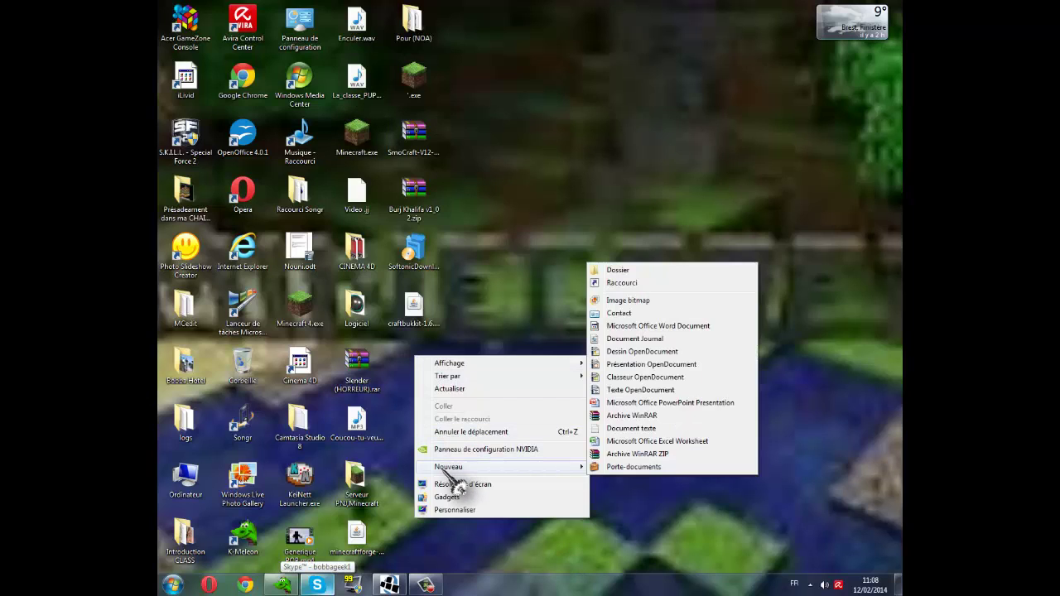
pyautogui.click(624, 271)
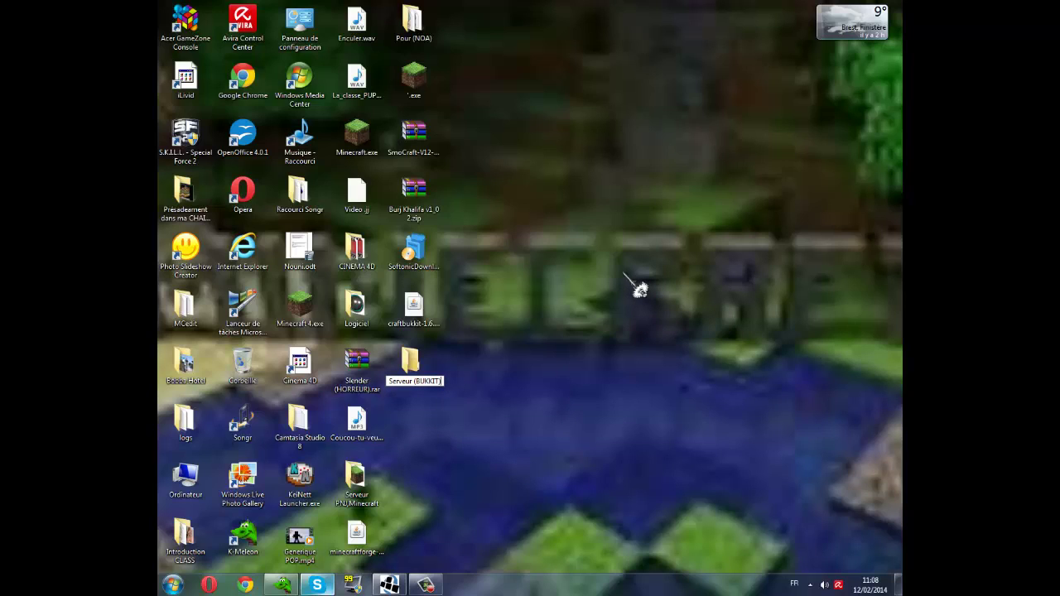
pyautogui.press('Return')
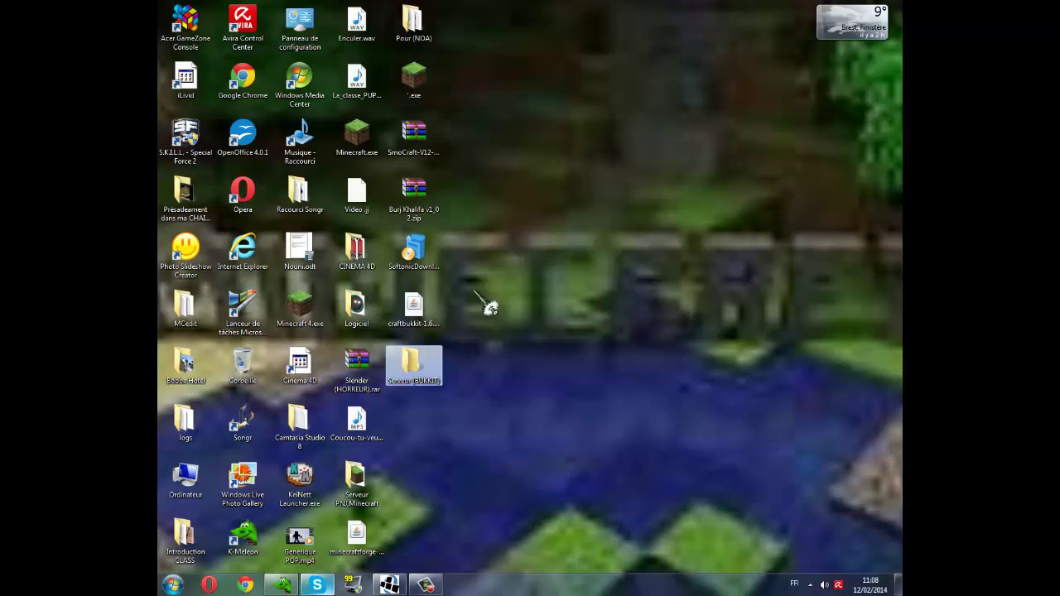
# Move the downloaded craftbukkit-1.6.4-R2.0.jar file from the desktop into the Serveur (BUKKIT) folder
pyautogui.moveTo(434, 312)
pyautogui.mouseDown()
pyautogui.moveTo(432, 362)
pyautogui.moveTo(457, 315)
pyautogui.moveTo(449, 324)
pyautogui.mouseUp()
pyautogui.click(418, 326)
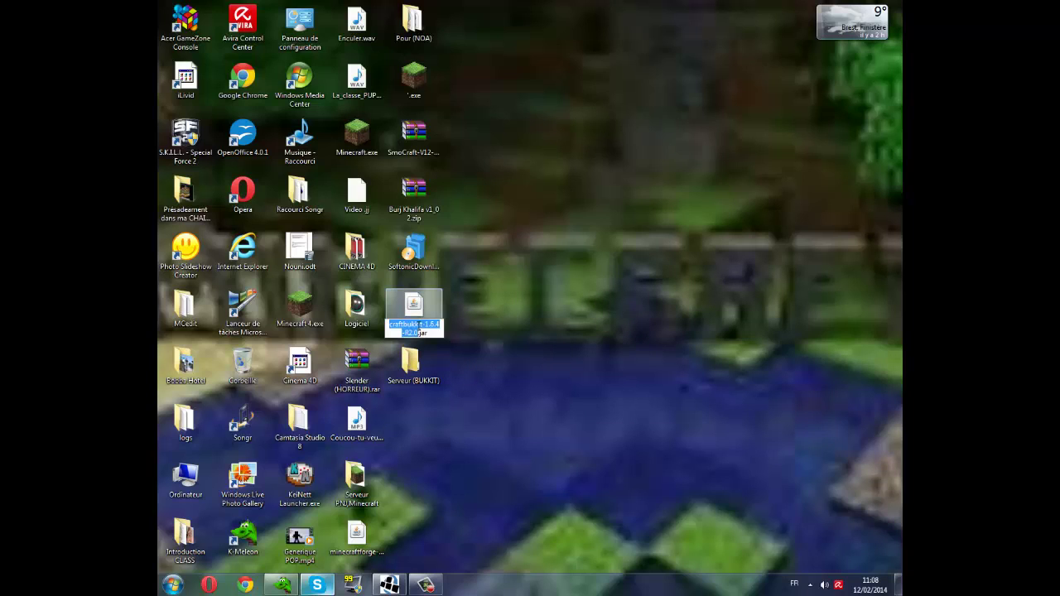
pyautogui.click(282, 586)
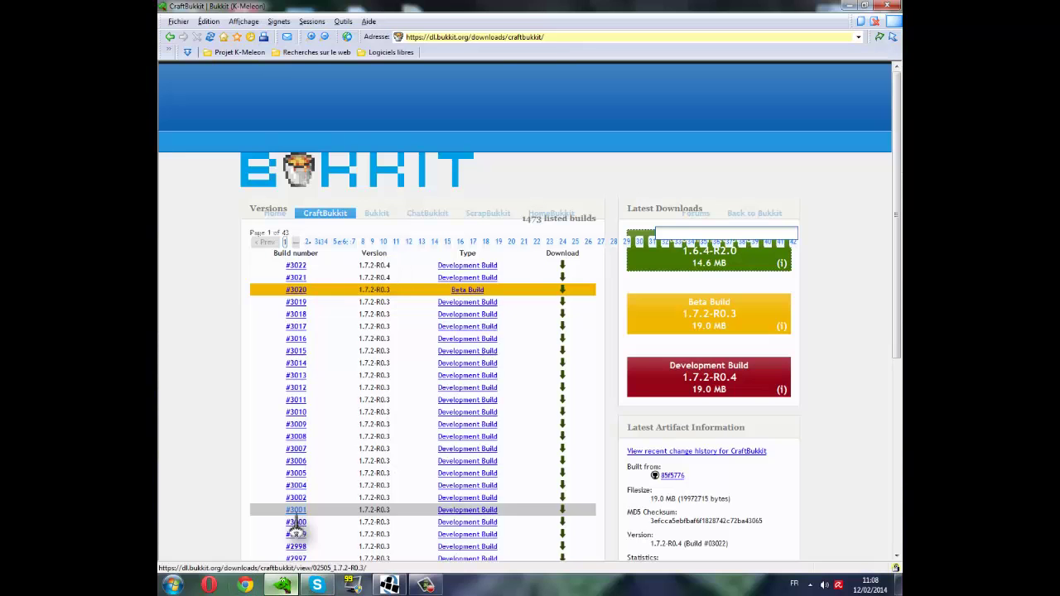
pyautogui.click(849, 6)
pyautogui.moveTo(418, 311); pyautogui.dragTo(424, 368)
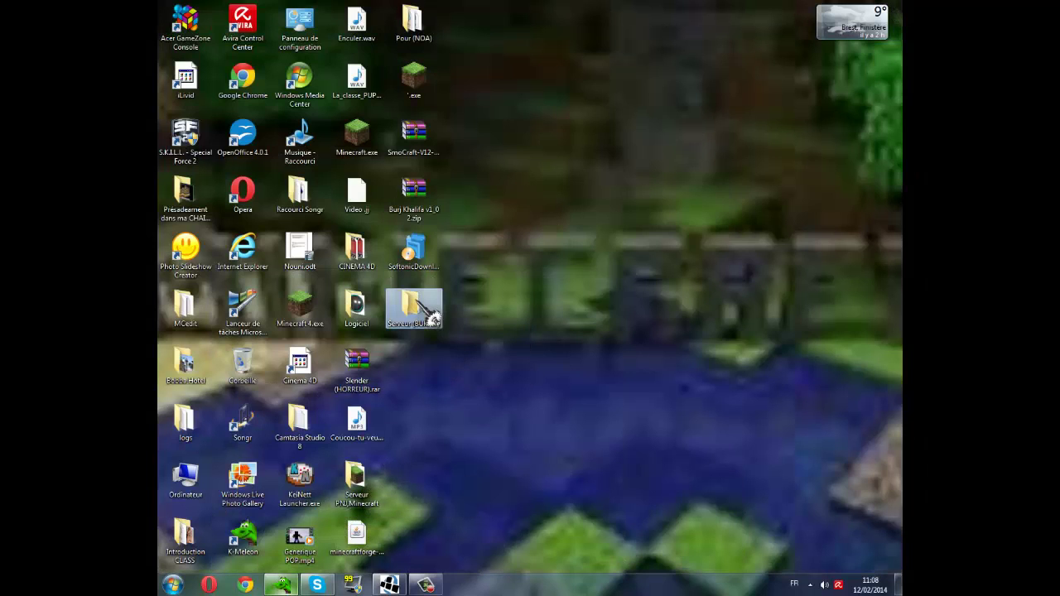
# Open the Serveur (BUKKIT) folder maximized, create a text document with the default name in it, and open it
pyautogui.doubleClick(420, 312)
pyautogui.click(864, 227)
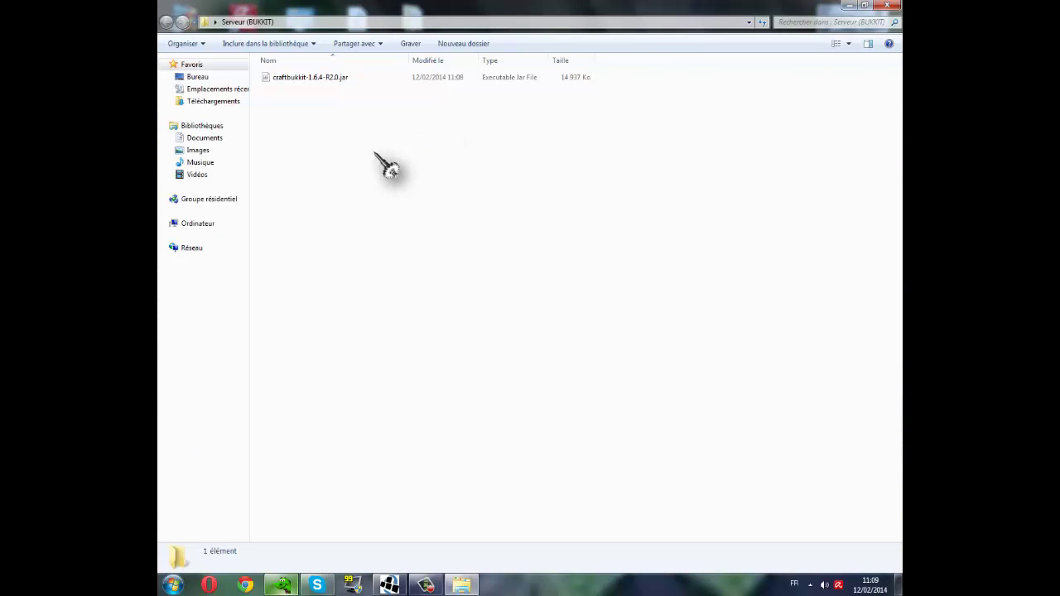
pyautogui.rightClick(381, 97)
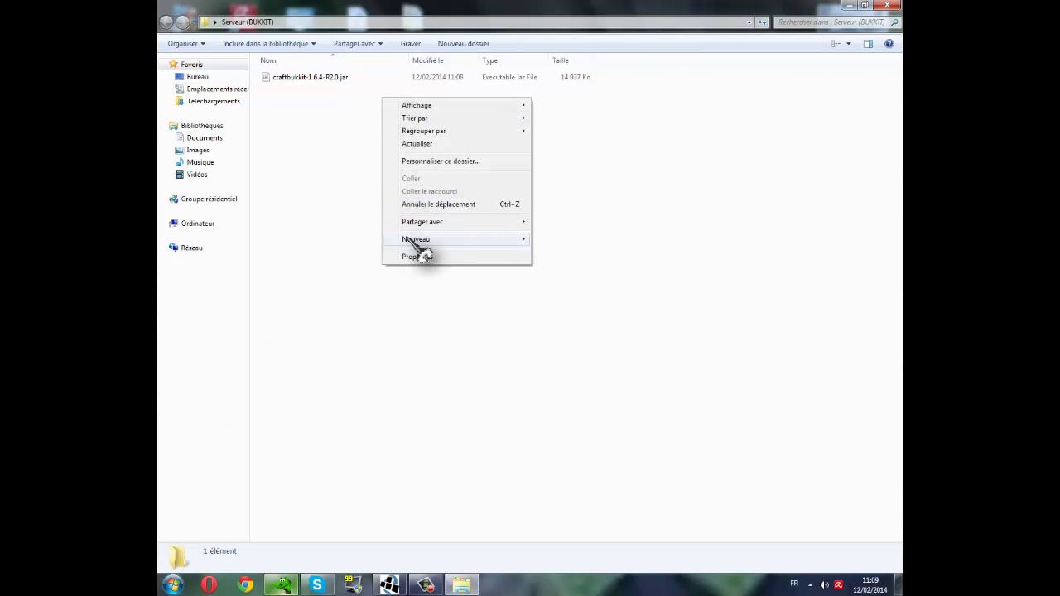
pyautogui.moveTo(409, 239)
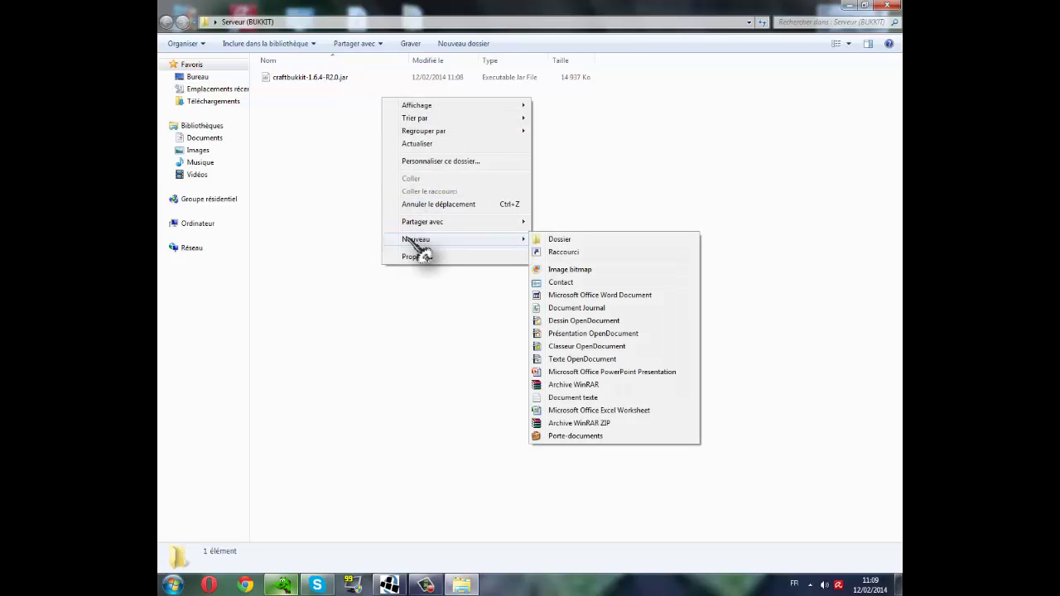
pyautogui.click(587, 398)
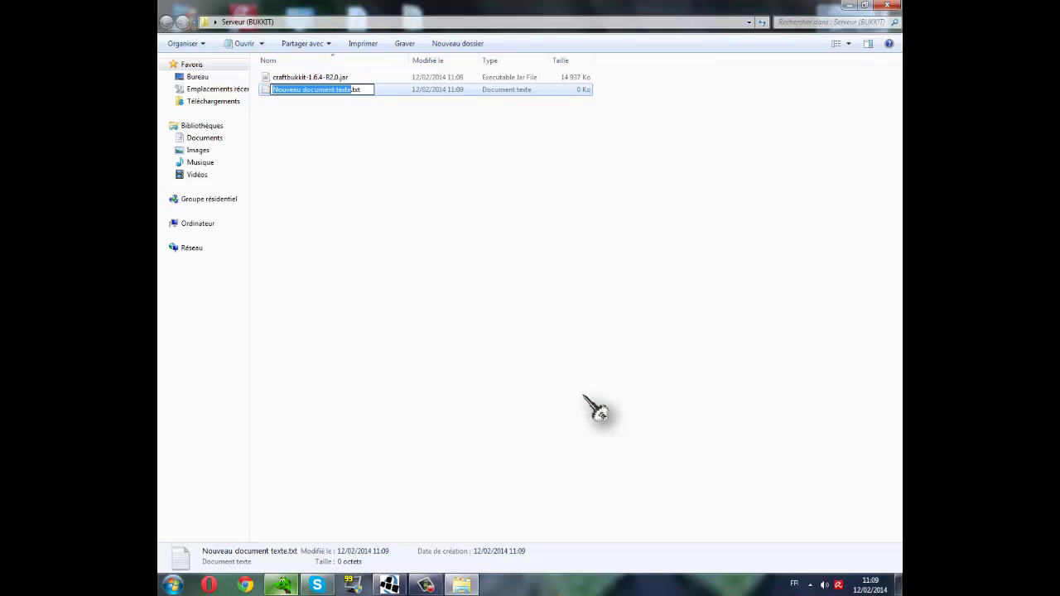
pyautogui.press('Return')
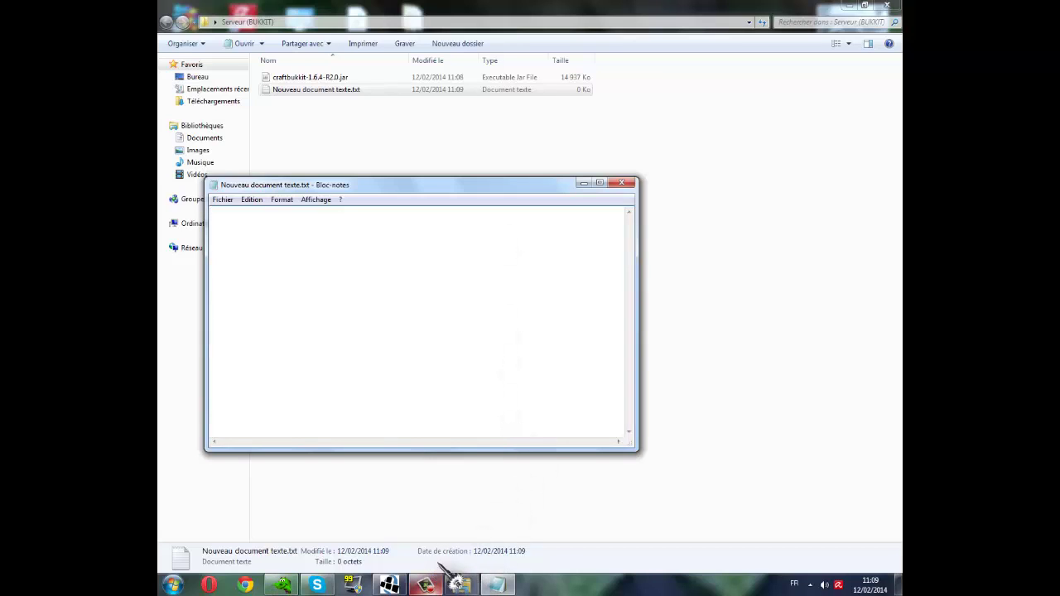
pyautogui.click(424, 585)
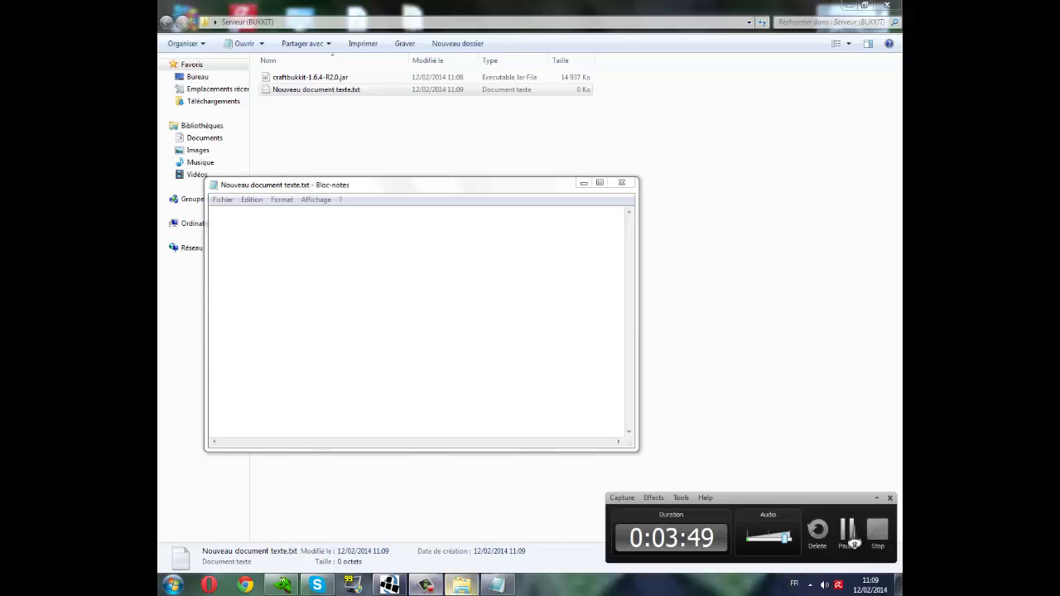
pyautogui.click(846, 530)
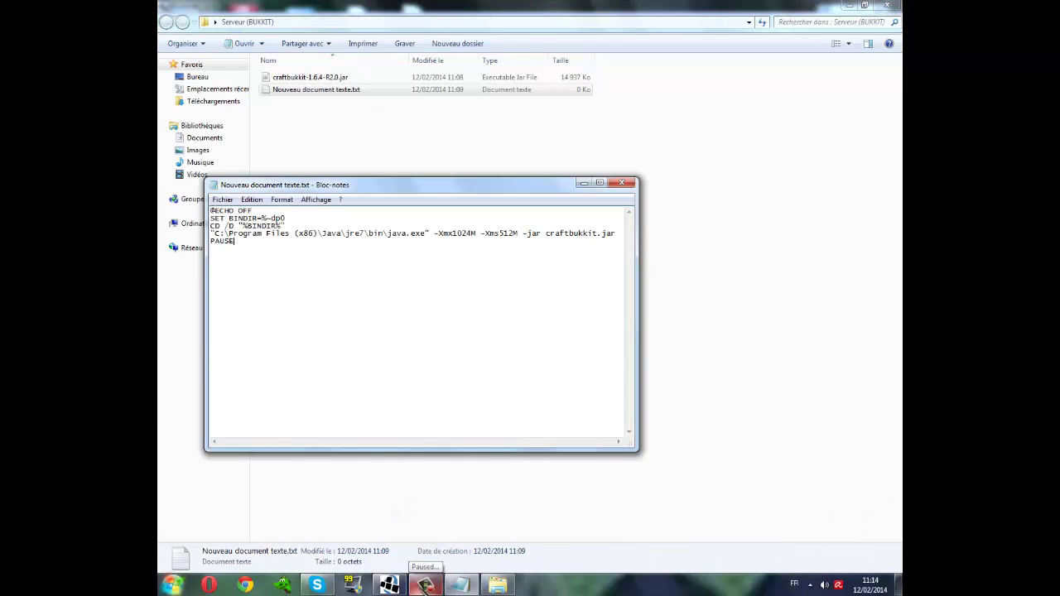
pyautogui.click(425, 584)
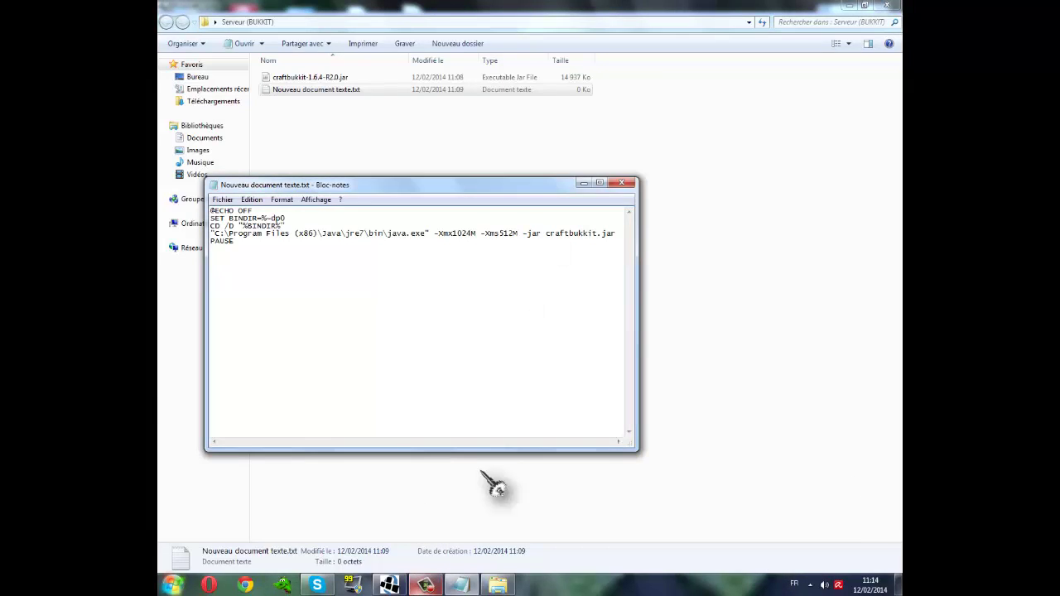
pyautogui.click(426, 585)
pyautogui.click(426, 584)
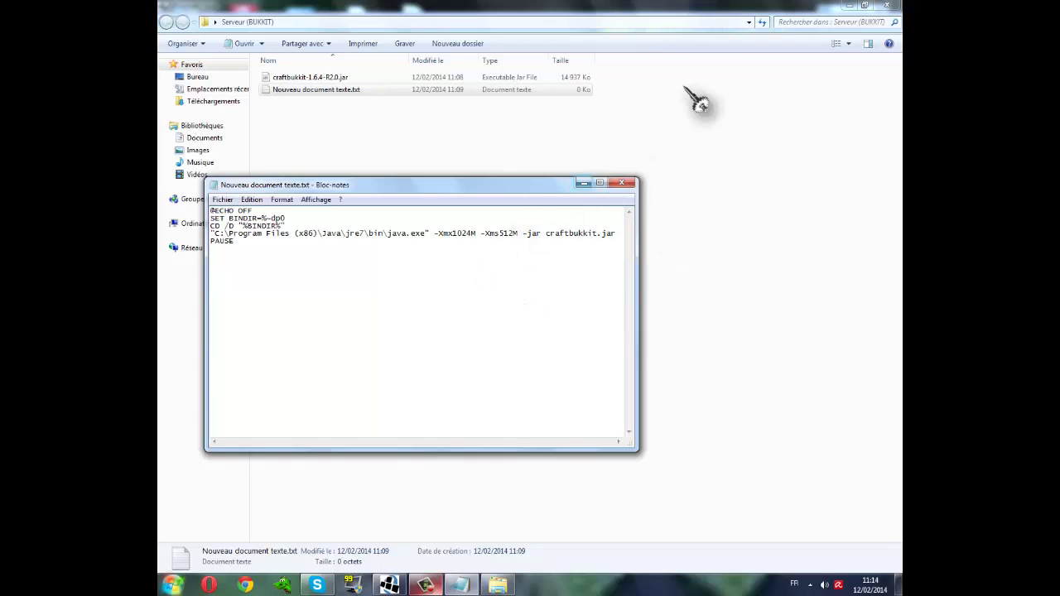
# Maximize the launch script and delete the java.exe path between the quotation marks on its fourth line
pyautogui.click(605, 185)
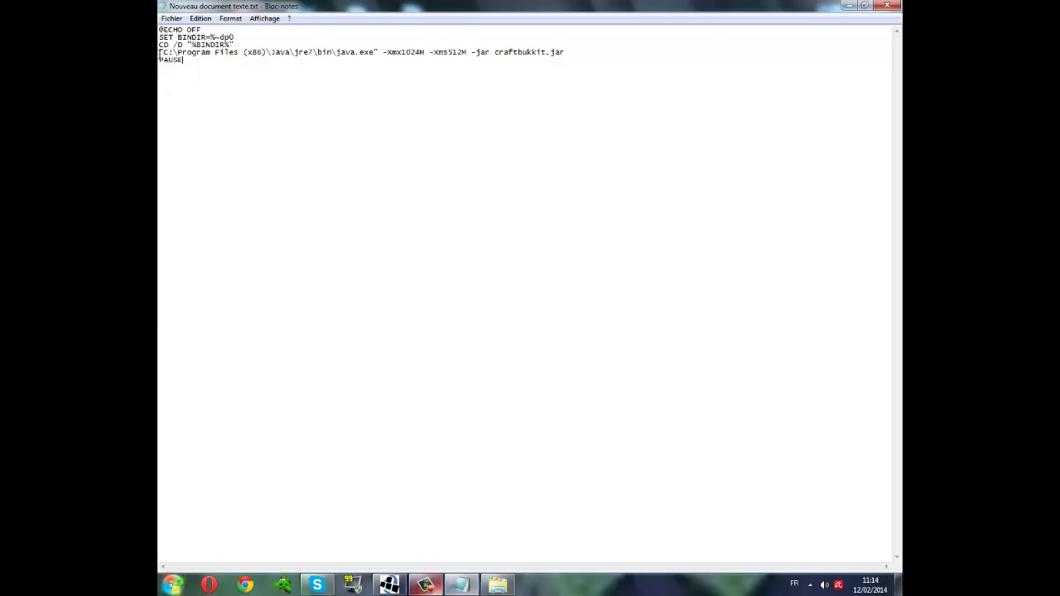
pyautogui.moveTo(164, 52); pyautogui.dragTo(366, 55)
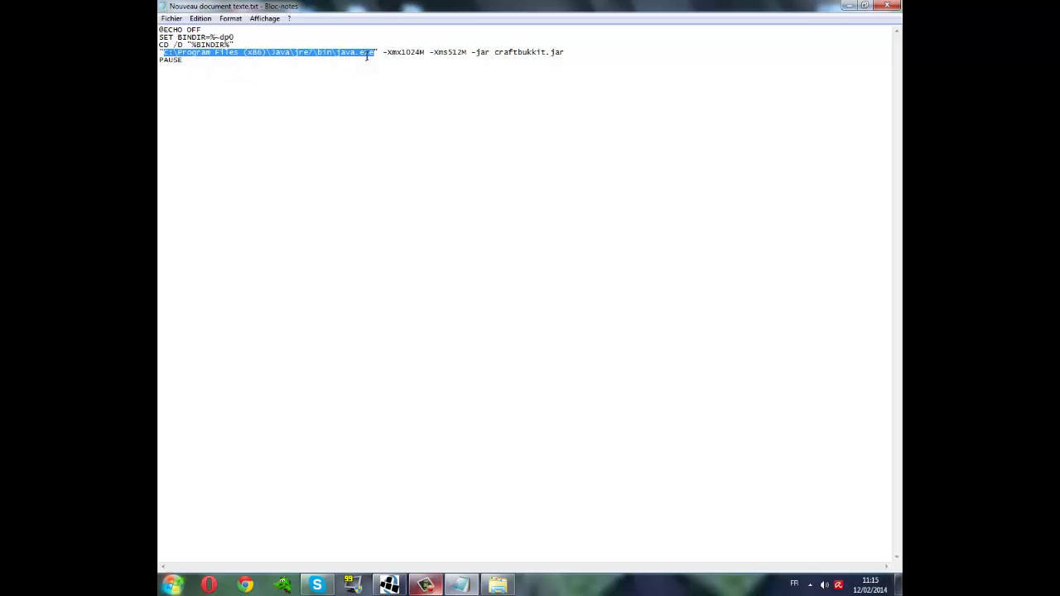
pyautogui.press('Delete')
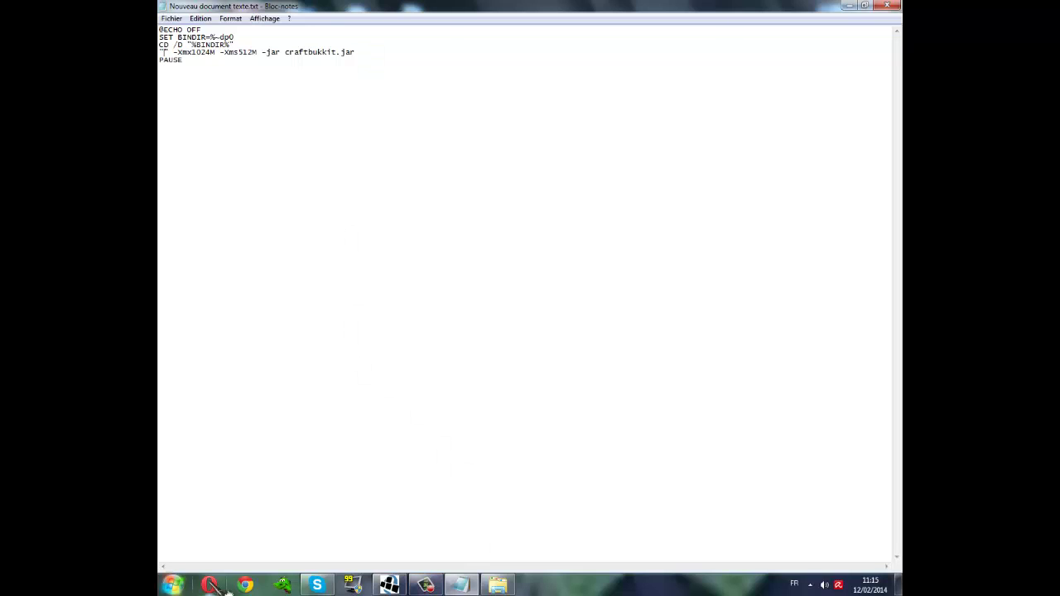
# Open the Acer (C:) drive in the file explorer from the computer's drive overview
pyautogui.click(172, 584)
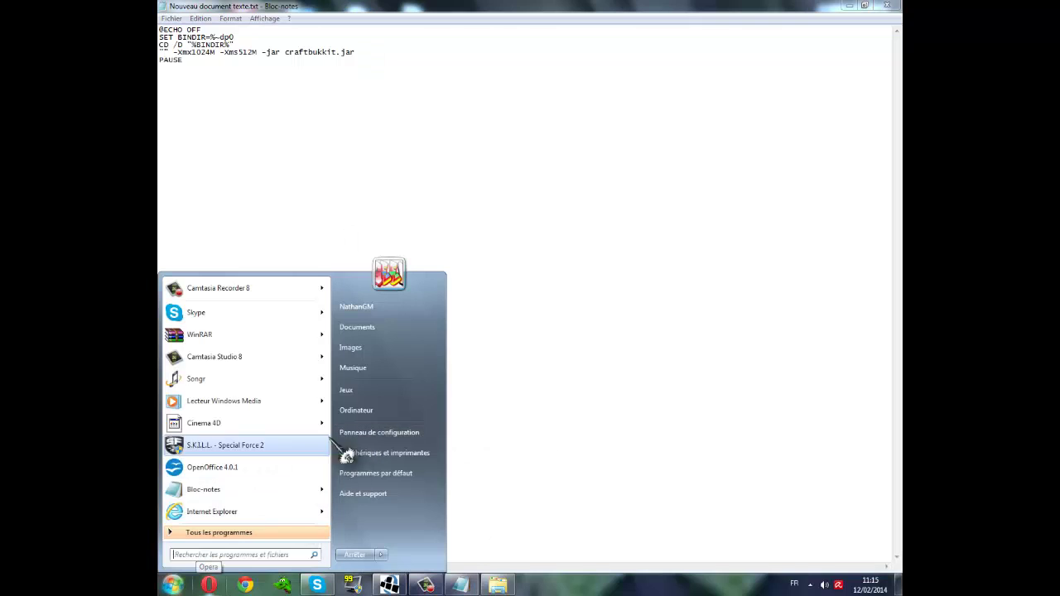
pyautogui.click(745, 356)
pyautogui.click(172, 584)
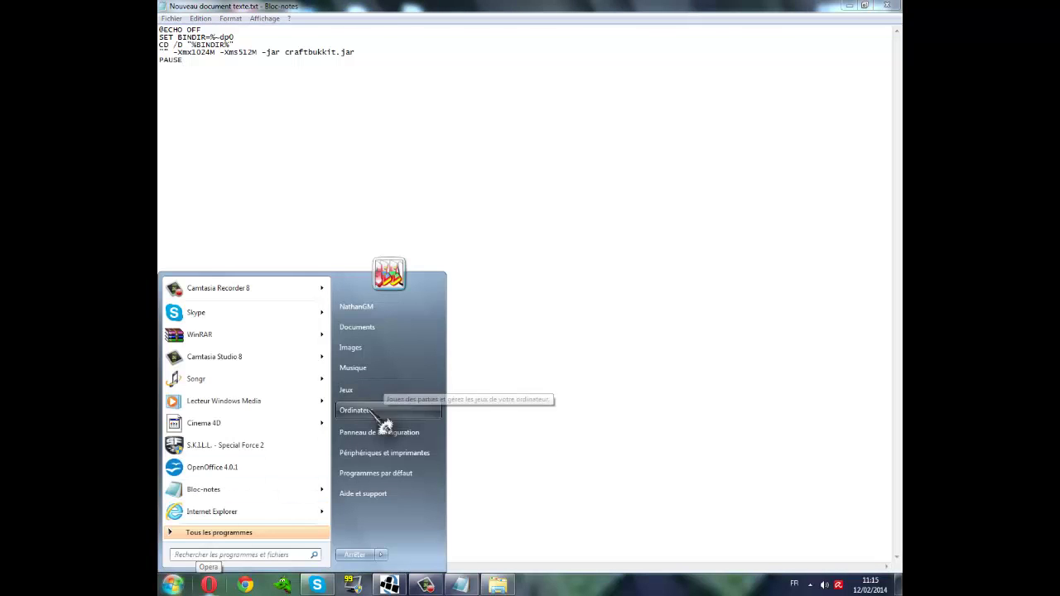
pyautogui.click(409, 412)
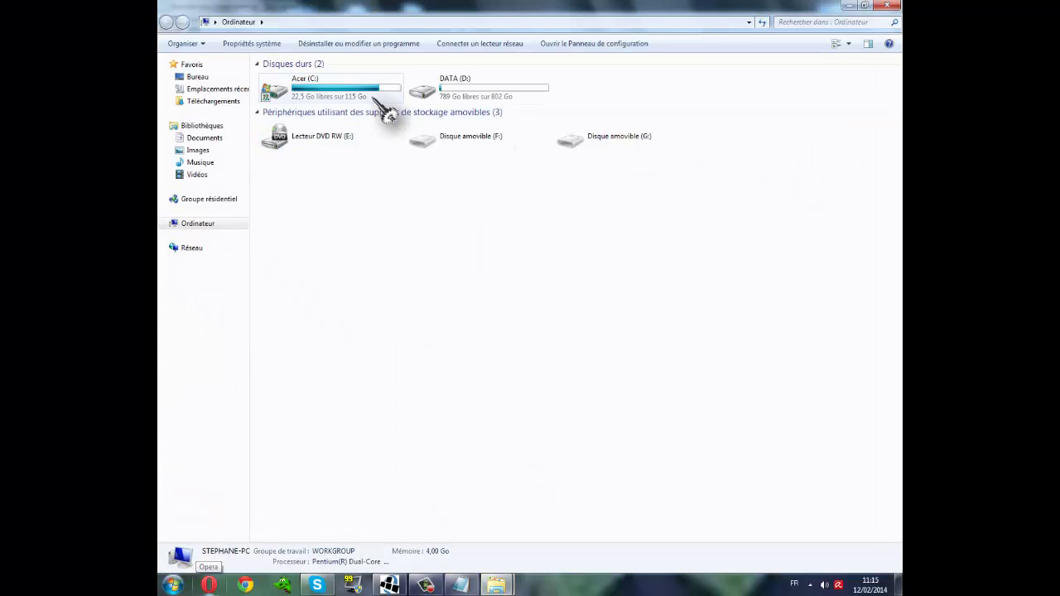
pyautogui.doubleClick(343, 90)
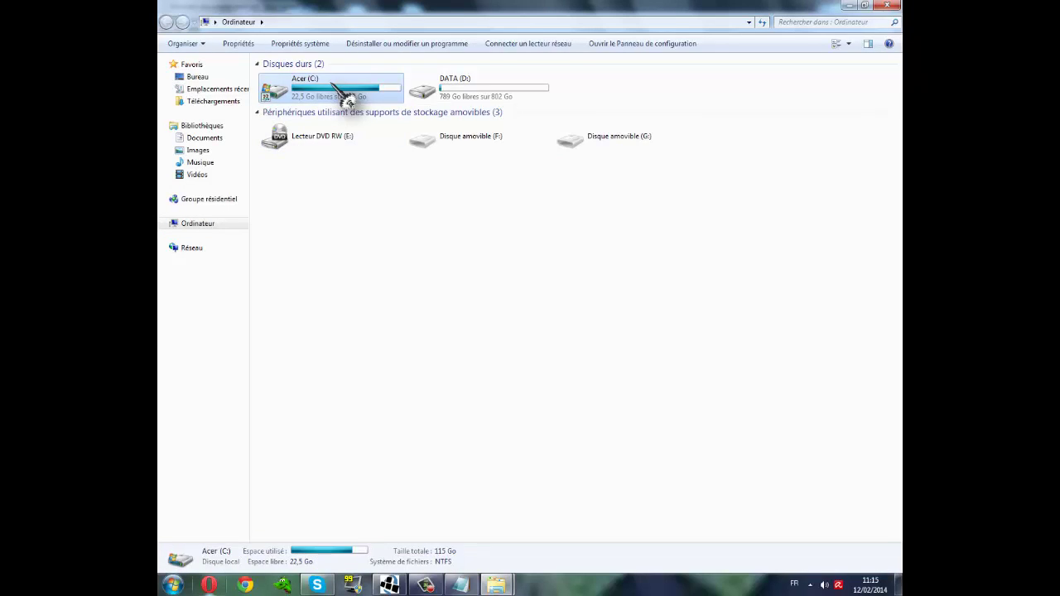
# Check the Programmes folder on the C: drive for a Java folder and return to the drive's root
pyautogui.click(285, 223)
pyautogui.click(285, 212)
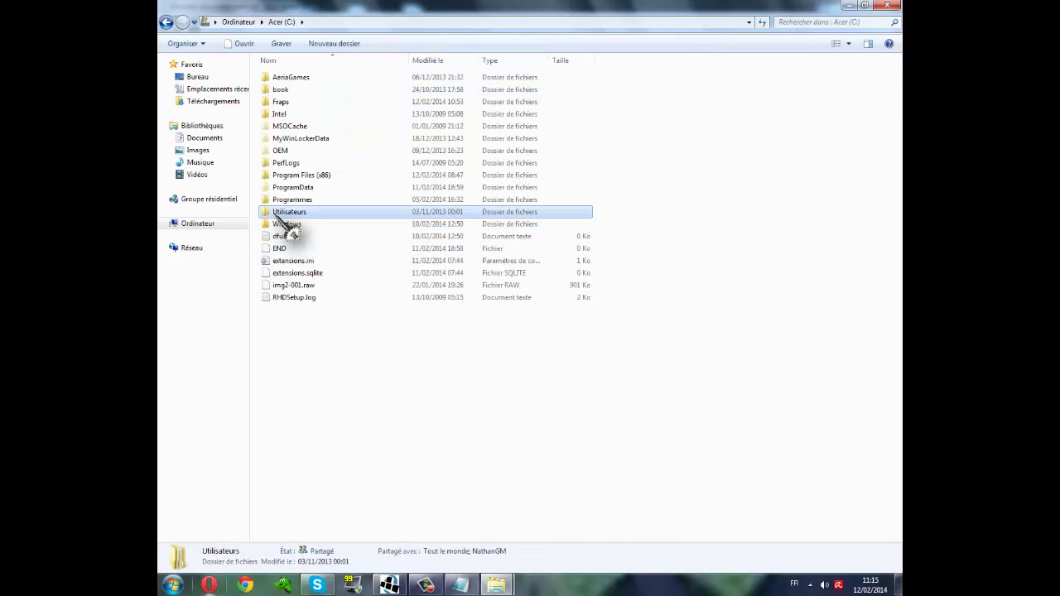
pyautogui.click(309, 199)
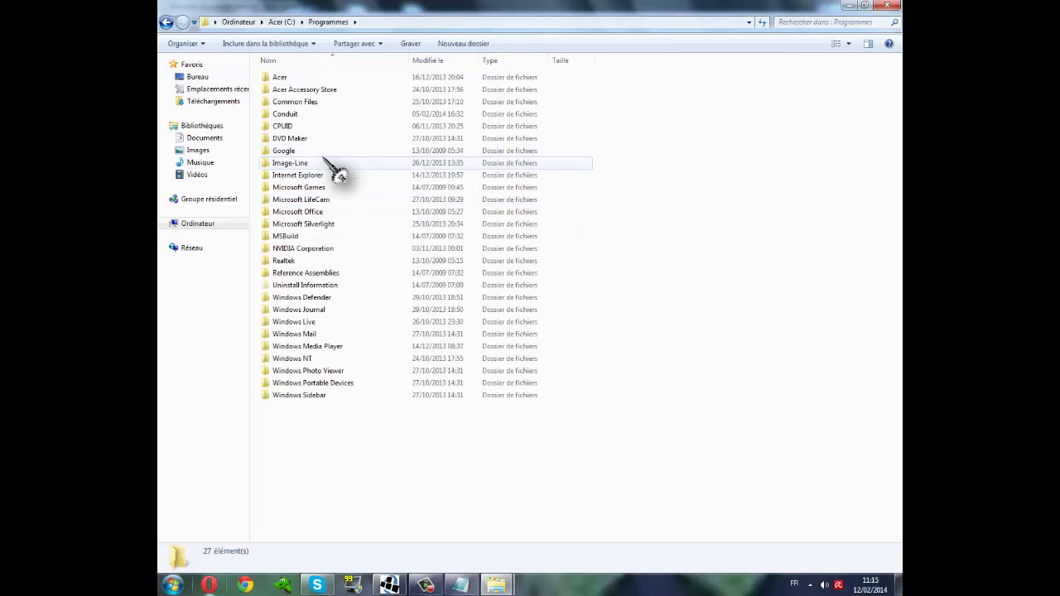
pyautogui.click(167, 21)
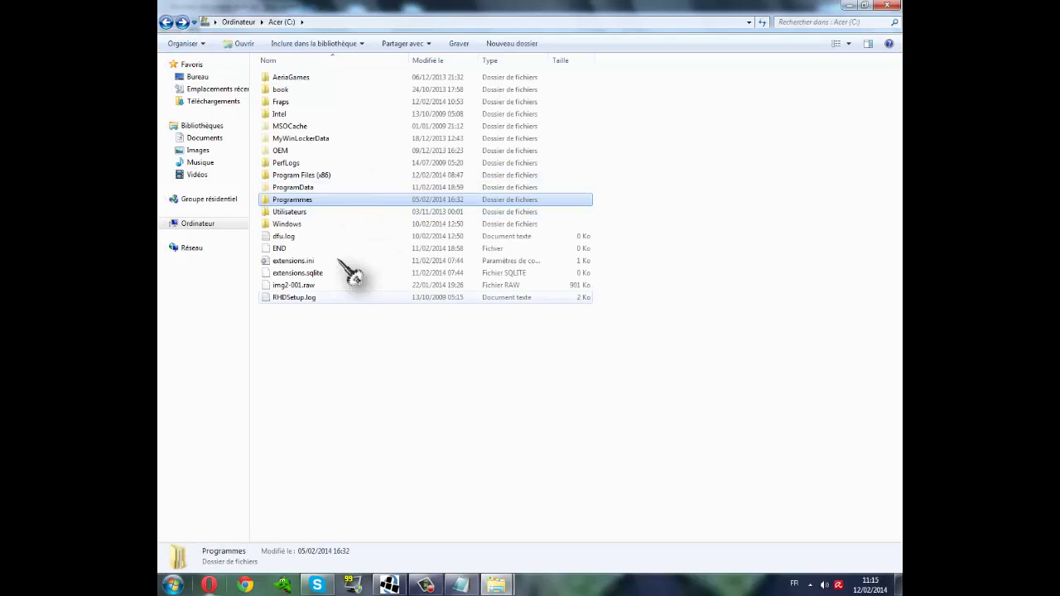
pyautogui.click(476, 583)
pyautogui.click(479, 582)
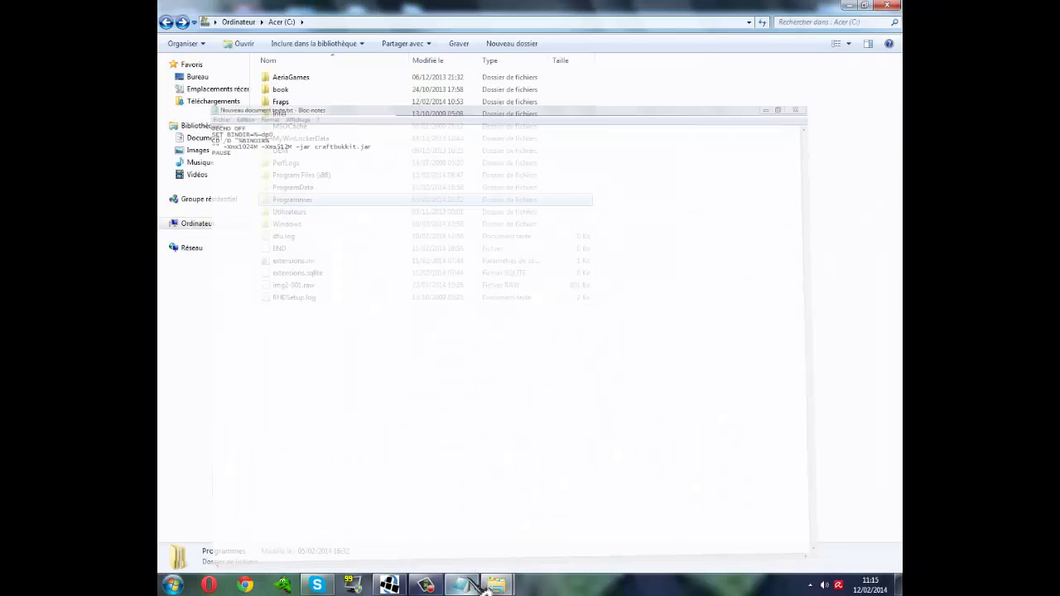
# Open the bin folder of the Java installation under Program Files (x86)\Java\jre7
pyautogui.doubleClick(324, 176)
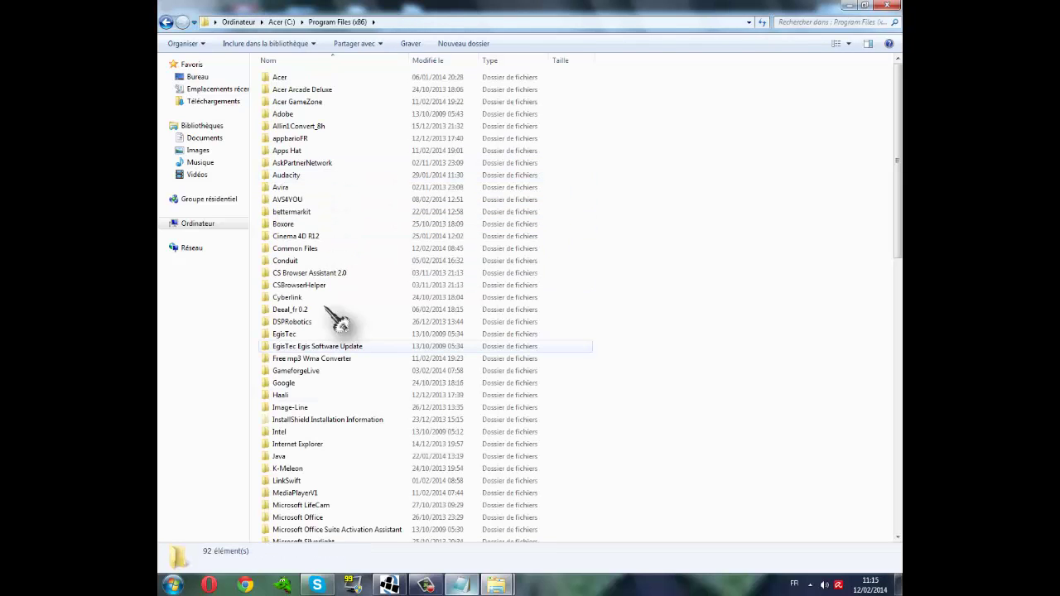
pyautogui.doubleClick(303, 457)
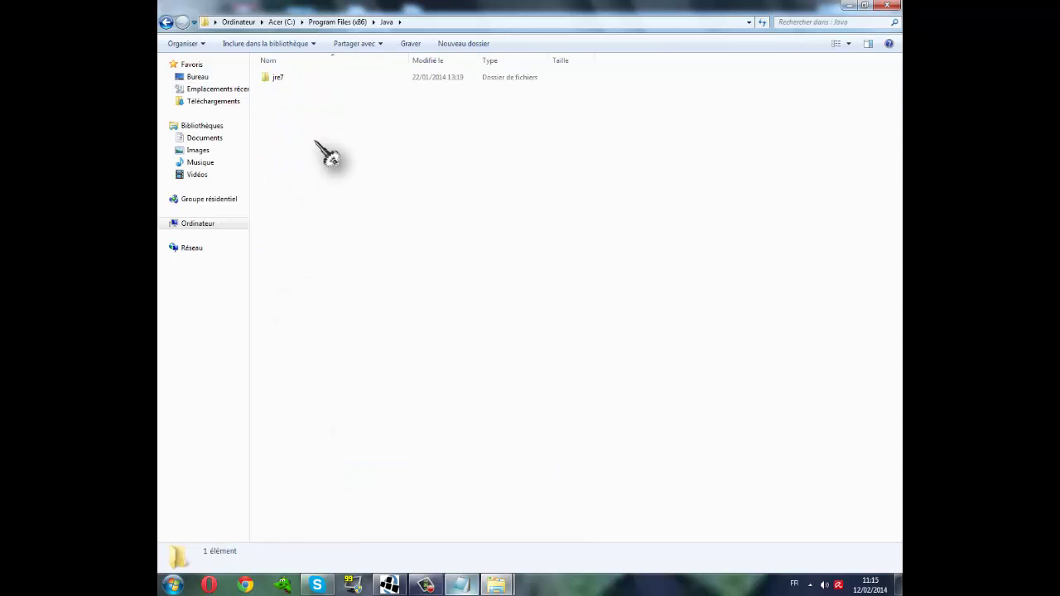
pyautogui.doubleClick(332, 77)
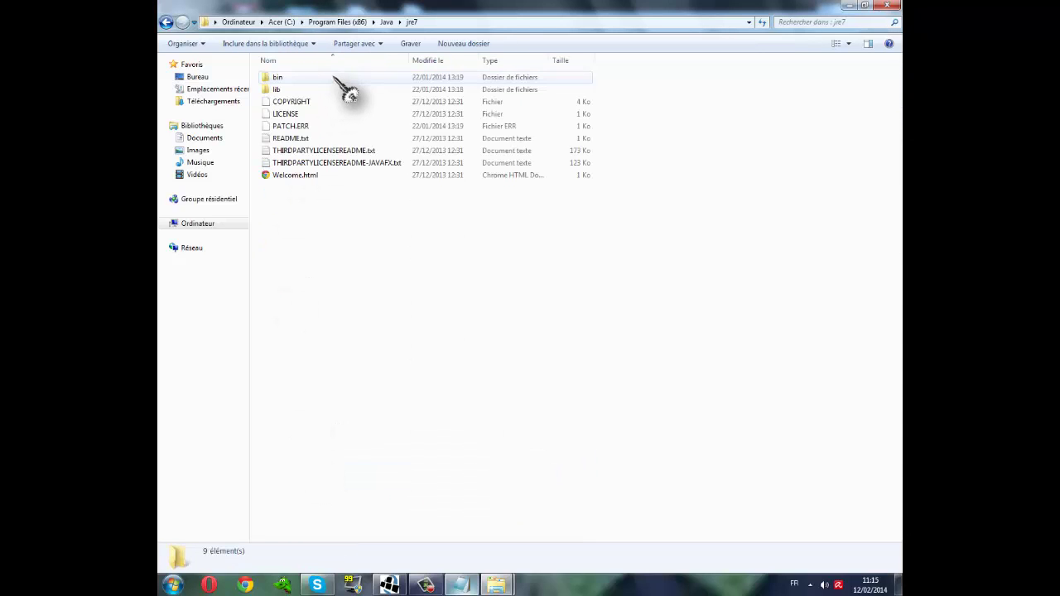
pyautogui.doubleClick(331, 78)
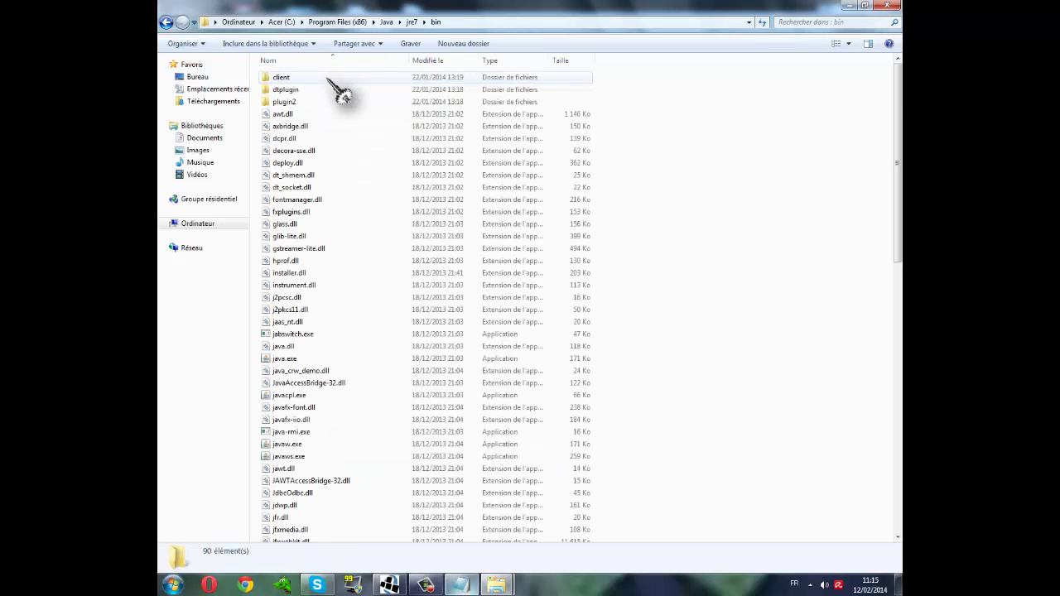
# Extend the bin folder's path to C:\Program Files (x86)\Java\jre7\bin\java.exe, copy the full path, and close that explorer window
pyautogui.click(492, 22)
pyautogui.click(492, 22)
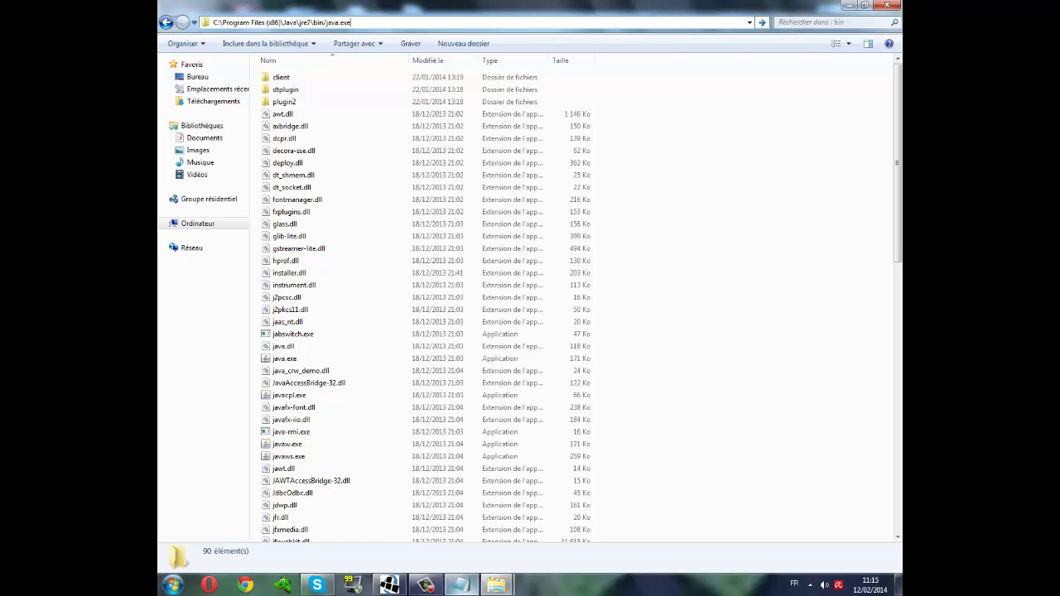
pyautogui.press('Return')
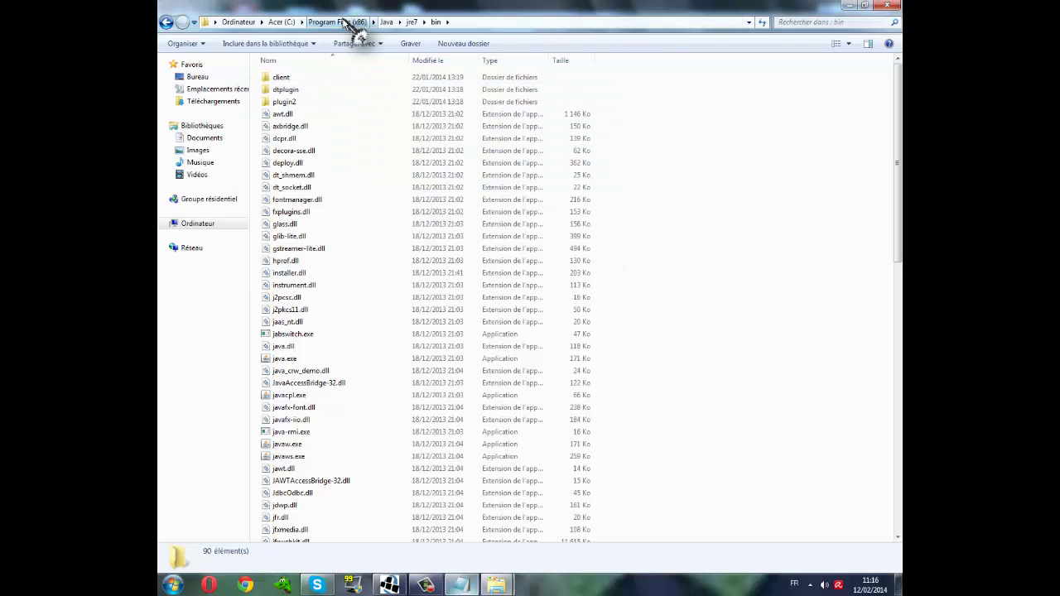
pyautogui.click(476, 22)
pyautogui.click(476, 19)
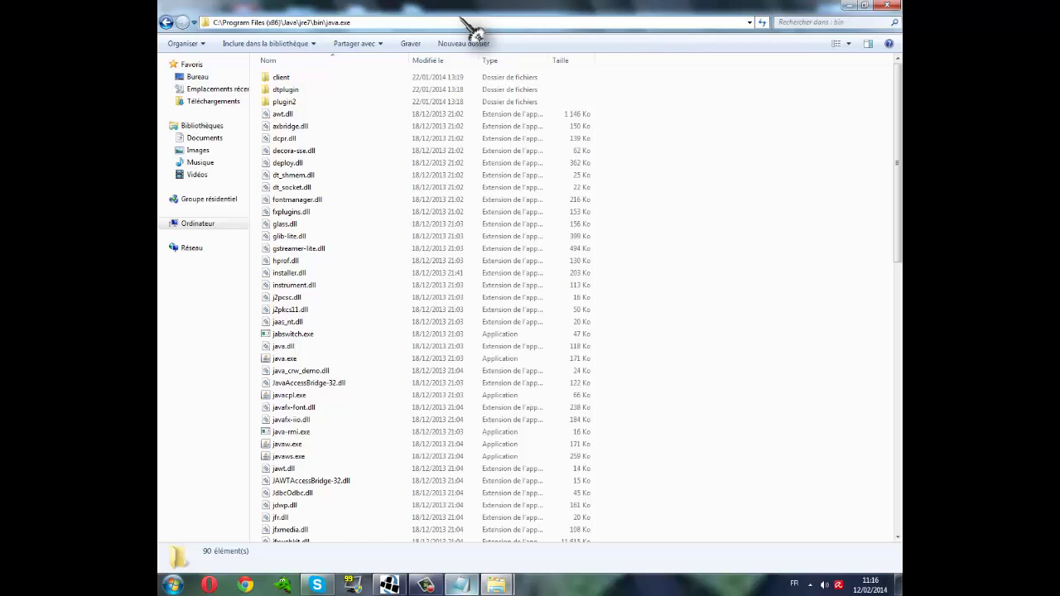
pyautogui.moveTo(374, 20); pyautogui.dragTo(212, 22)
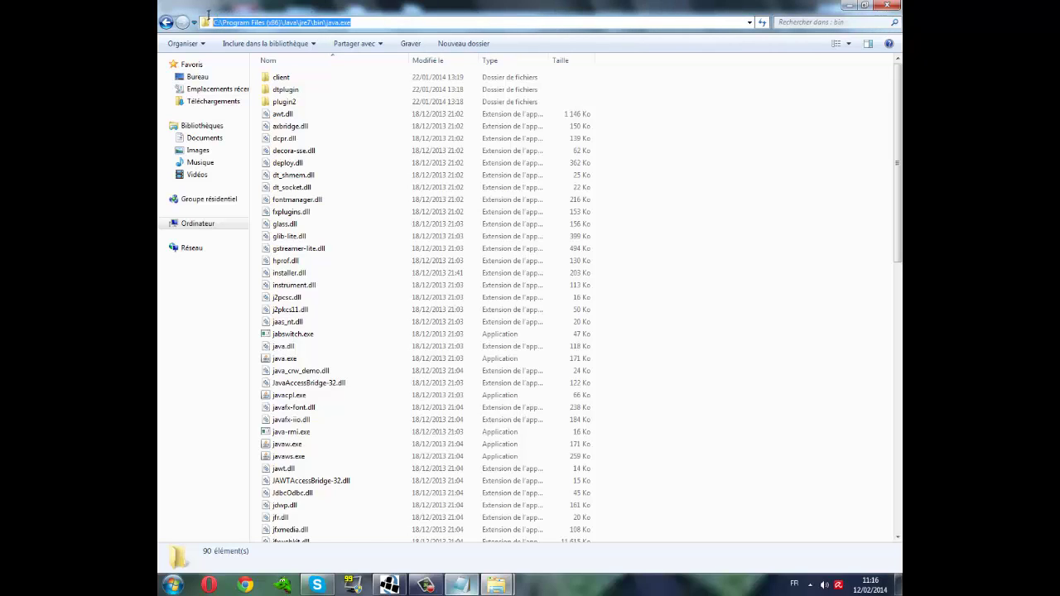
pyautogui.rightClick(222, 23)
pyautogui.click(252, 60)
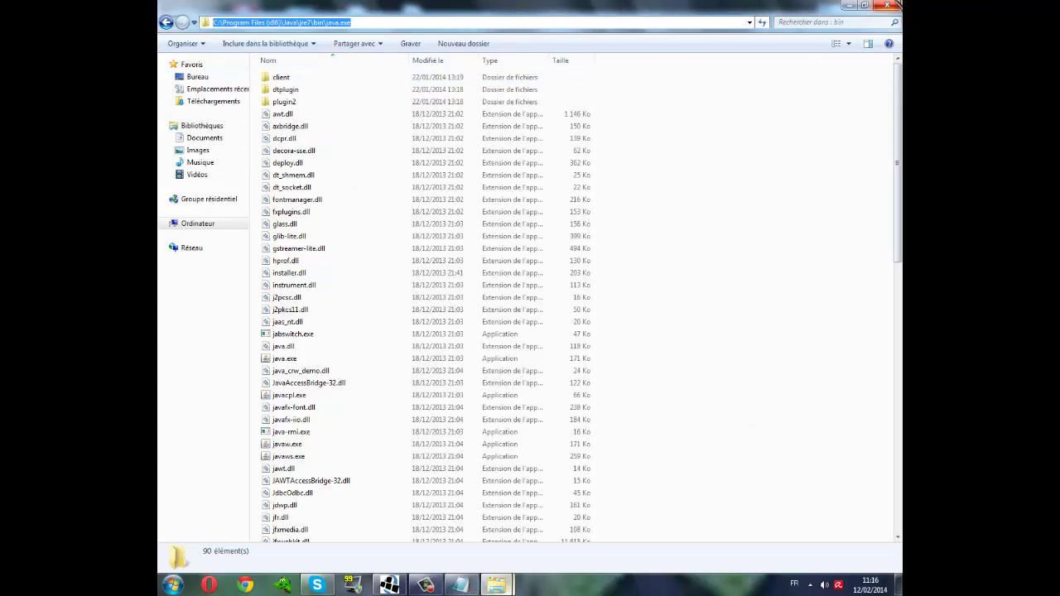
pyautogui.click(887, 6)
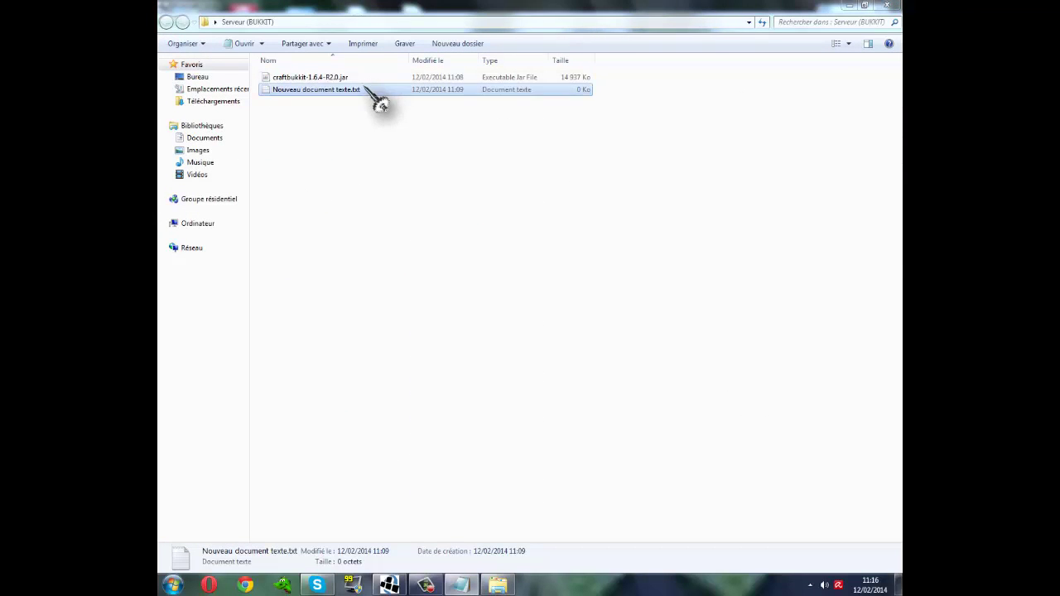
# Paste the copied java.exe path between the empty quotation marks on the launch script's fourth line
pyautogui.click(462, 585)
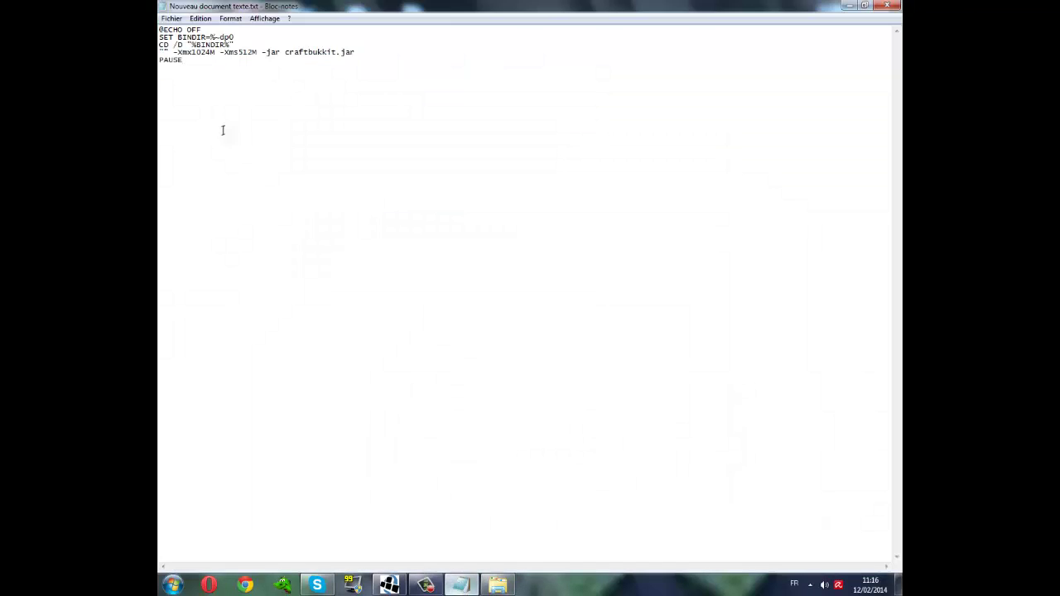
pyautogui.rightClick(164, 54)
pyautogui.click(205, 106)
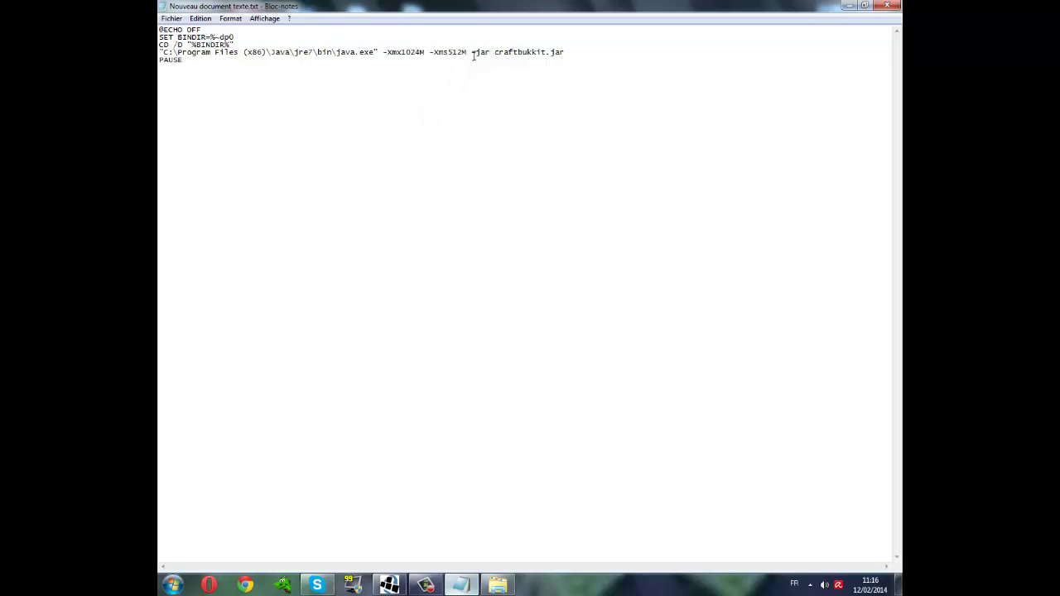
# Delete "jar craftbukkit" after the last hyphen on the script's fourth line, keeping the .jar extension
pyautogui.moveTo(476, 54); pyautogui.dragTo(535, 51)
pyautogui.moveTo(542, 51); pyautogui.dragTo(547, 49)
pyautogui.press('BackSpace')
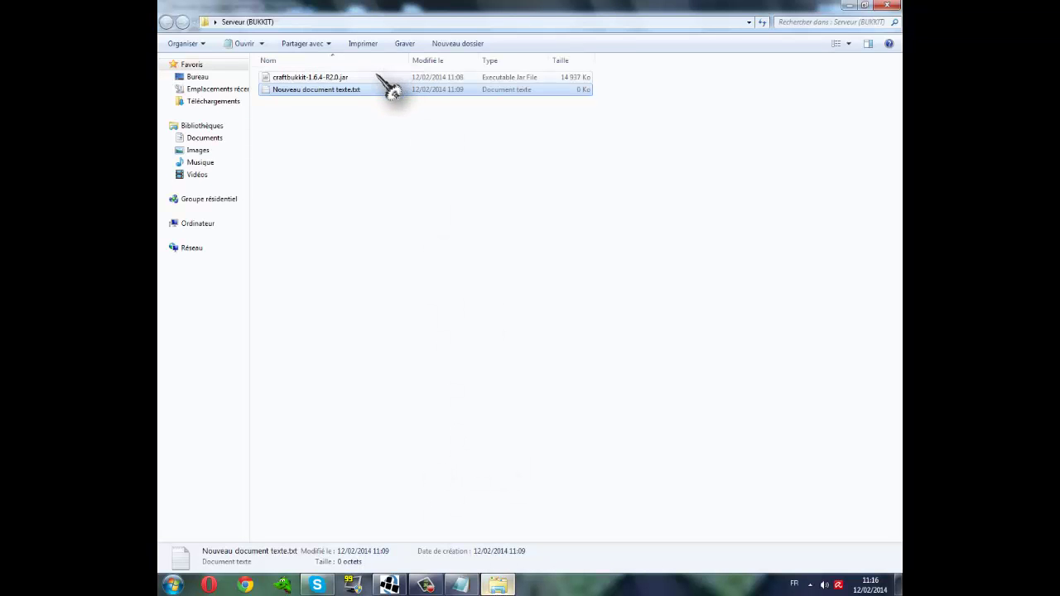
# Copy the name craftbukkit-1.6.4-R2.0 without its extension from the jar file in the Serveur (BUKKIT) folder, leaving the file's name as is
pyautogui.doubleClick(348, 77)
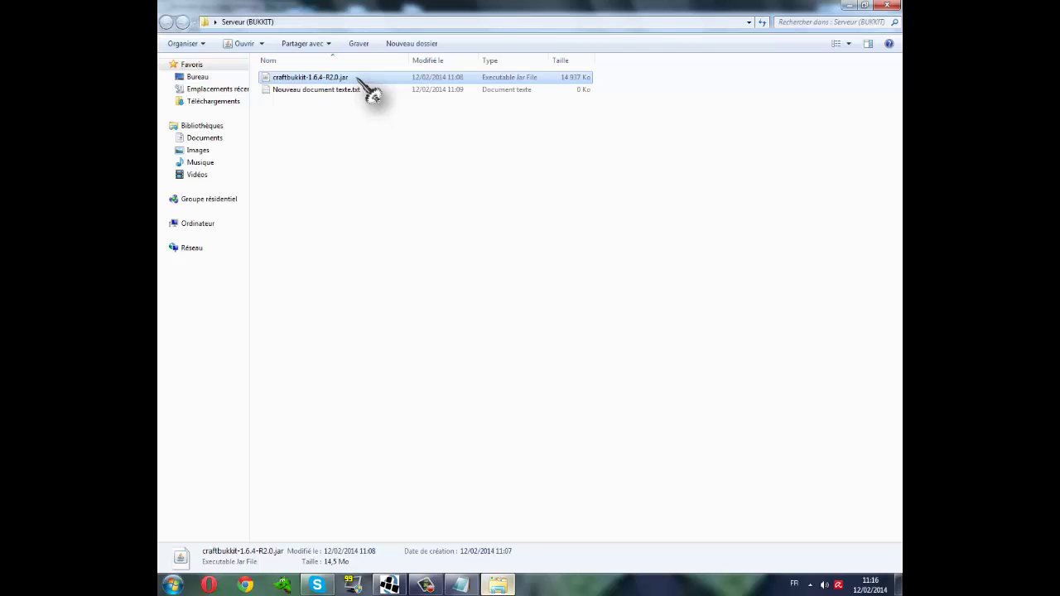
pyautogui.rightClick(357, 79)
pyautogui.click(405, 281)
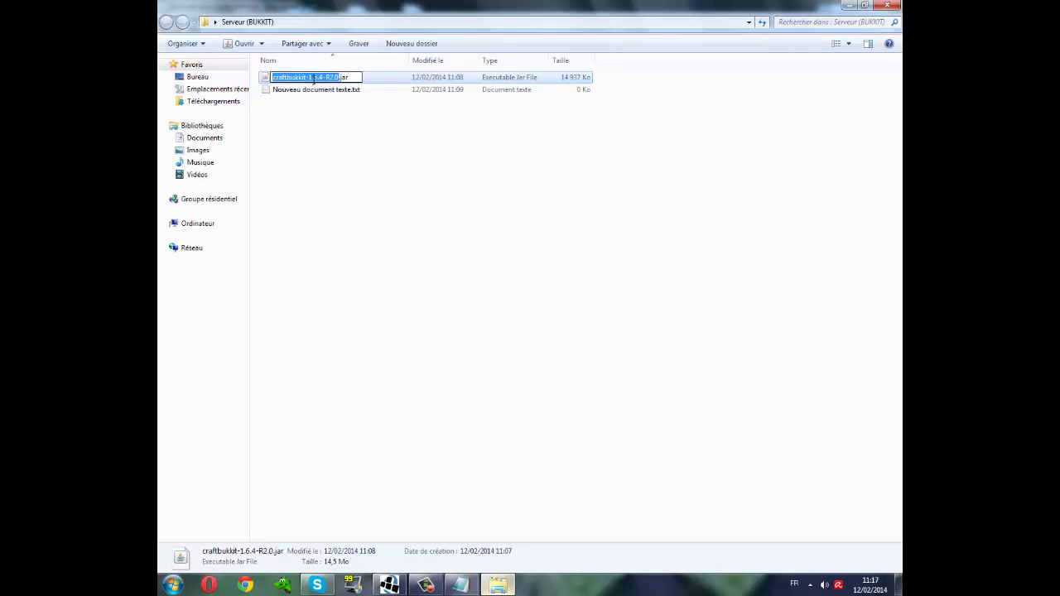
pyautogui.rightClick(319, 77)
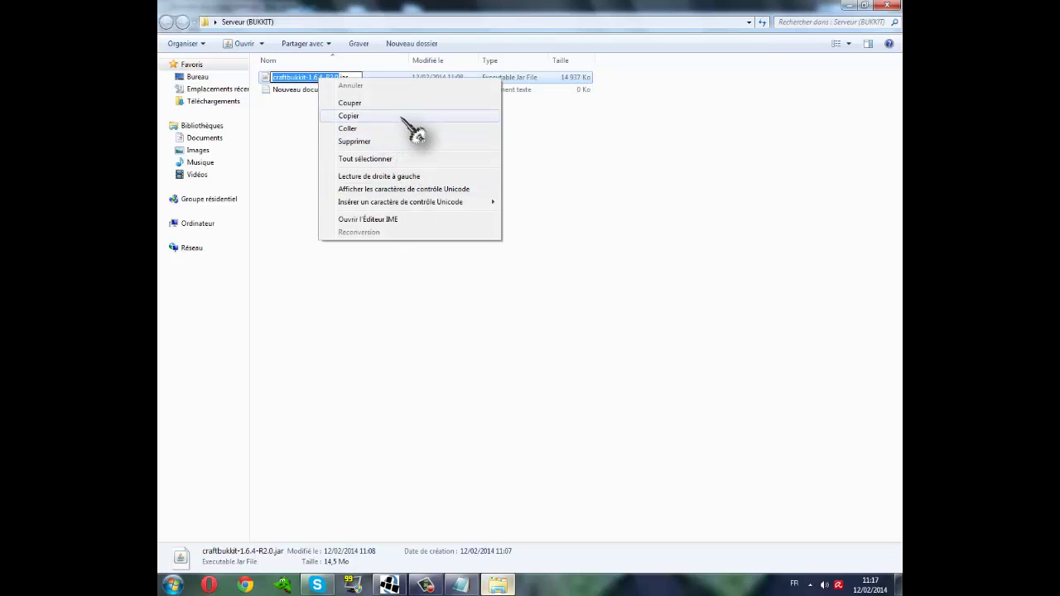
pyautogui.click(401, 117)
pyautogui.press('Escape')
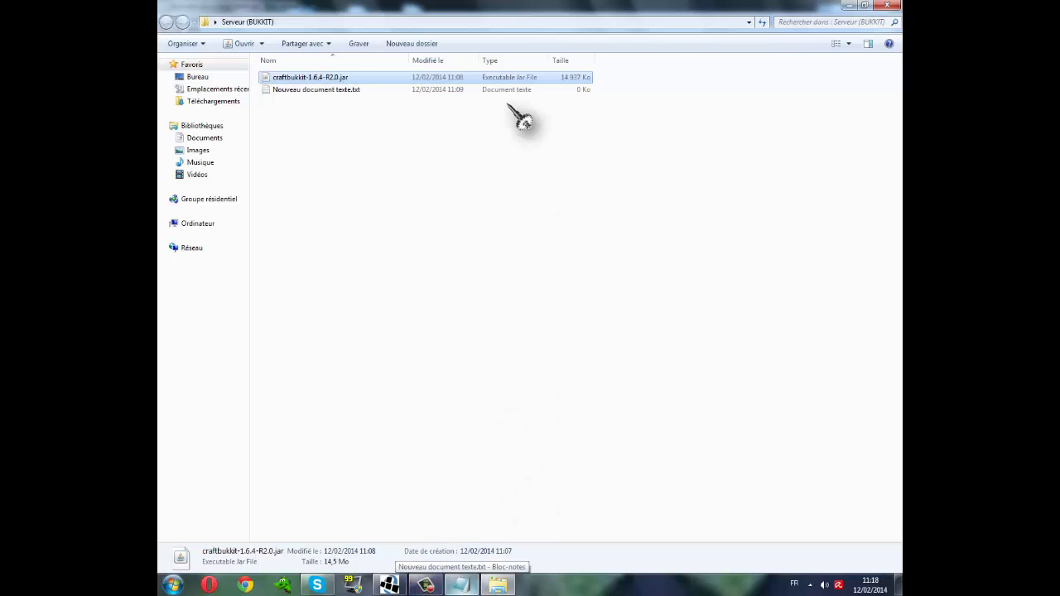
# Paste the copied name craftbukkit-1.6.4-R2.0 directly before .jar on the launch script's fourth line
pyautogui.click(459, 587)
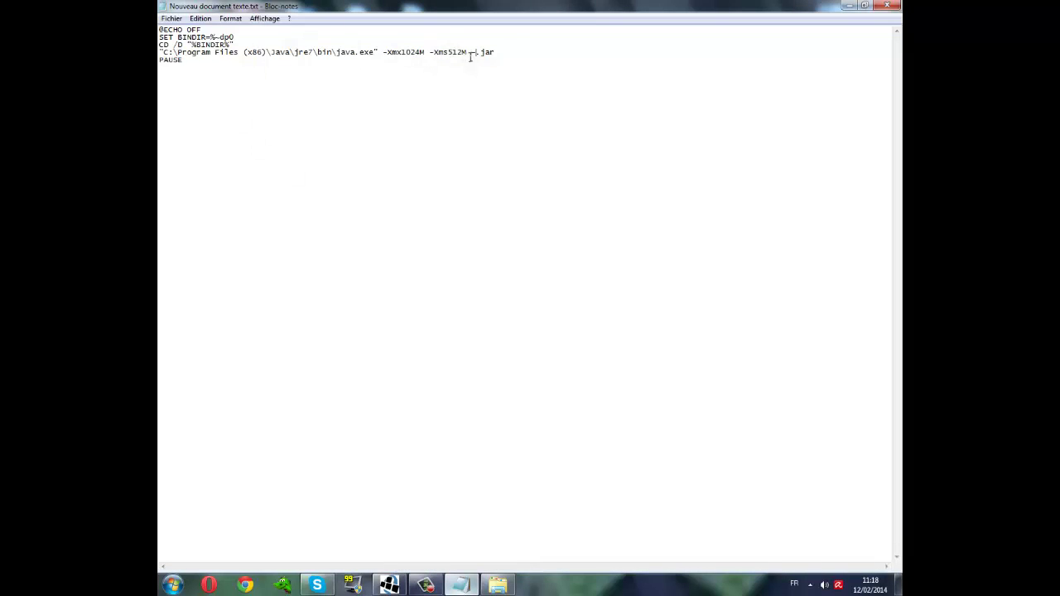
pyautogui.rightClick(475, 53)
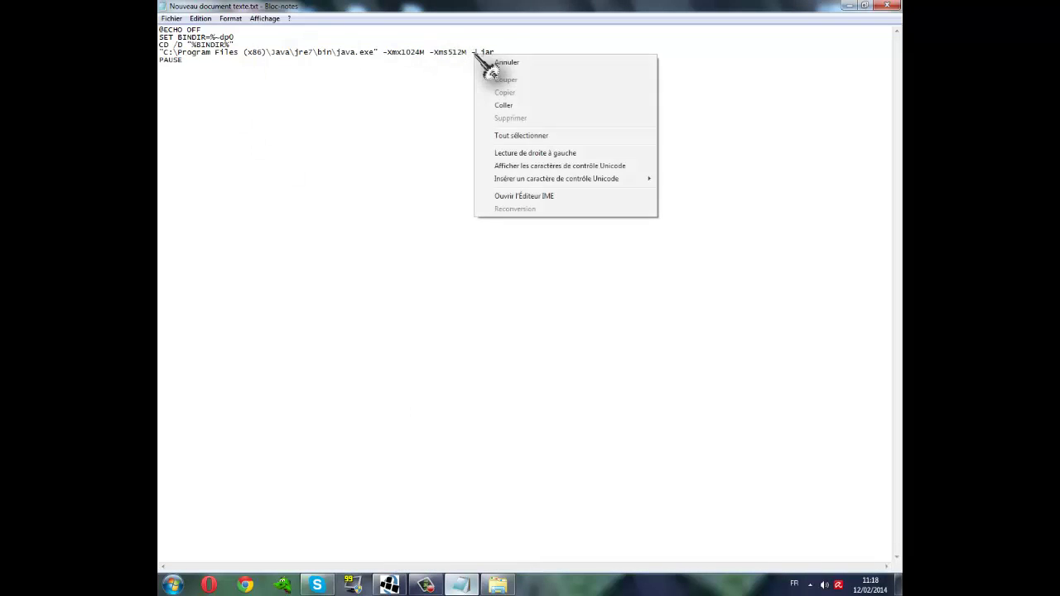
pyautogui.click(505, 106)
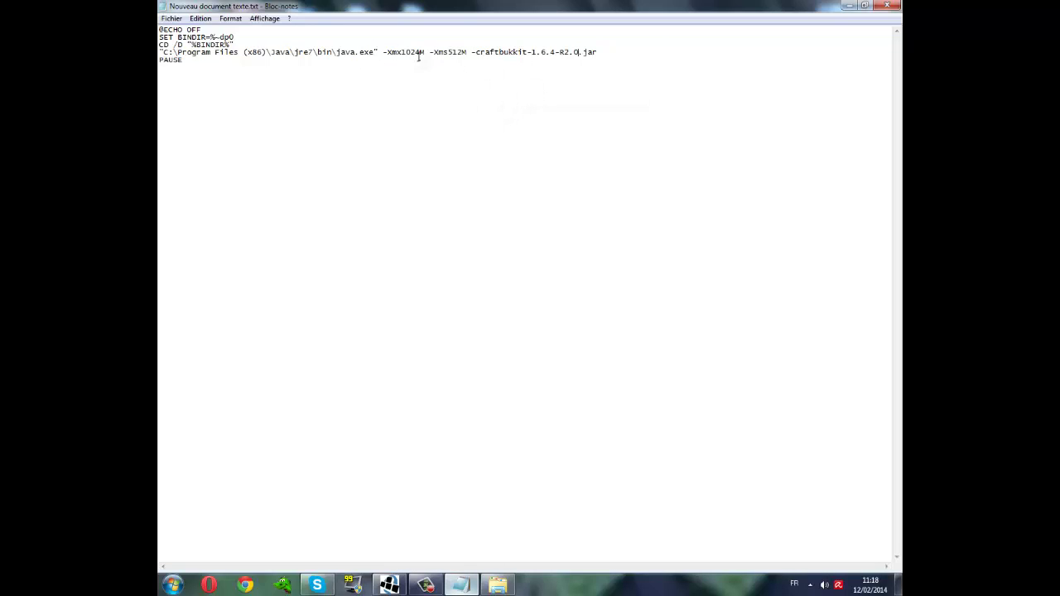
# Start saving the launch script as a new file in the Serveur (BUKKIT) folder and enter the file name Run.bat
pyautogui.click(172, 18)
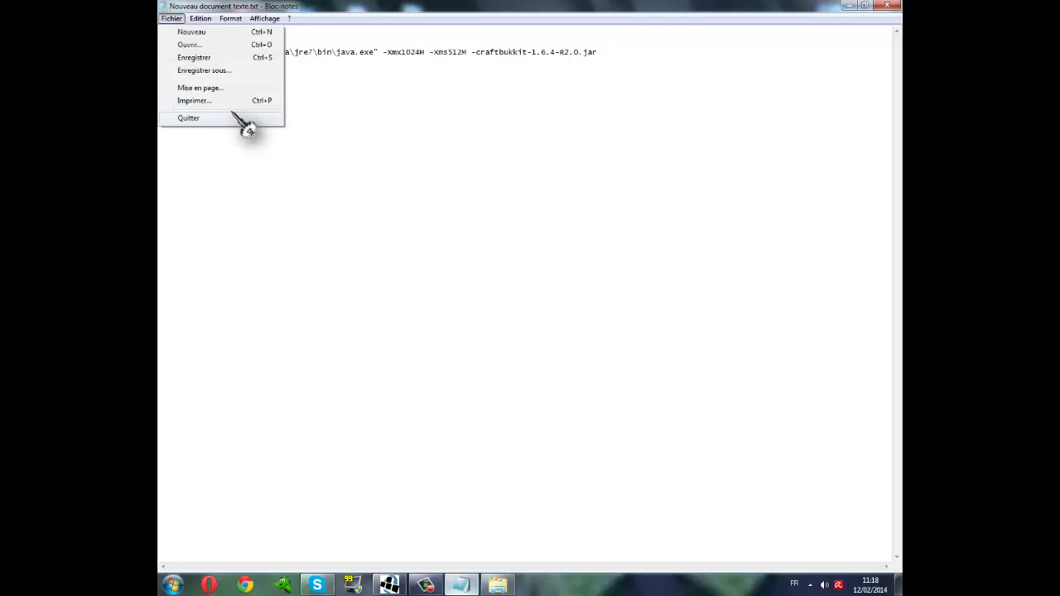
pyautogui.click(246, 71)
pyautogui.click(174, 19)
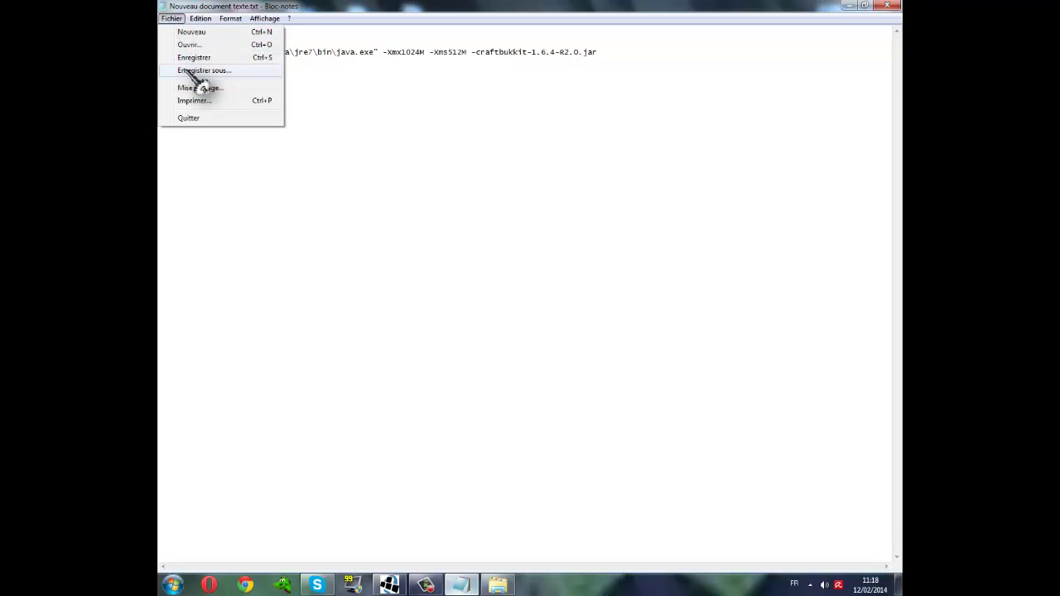
pyautogui.click(197, 71)
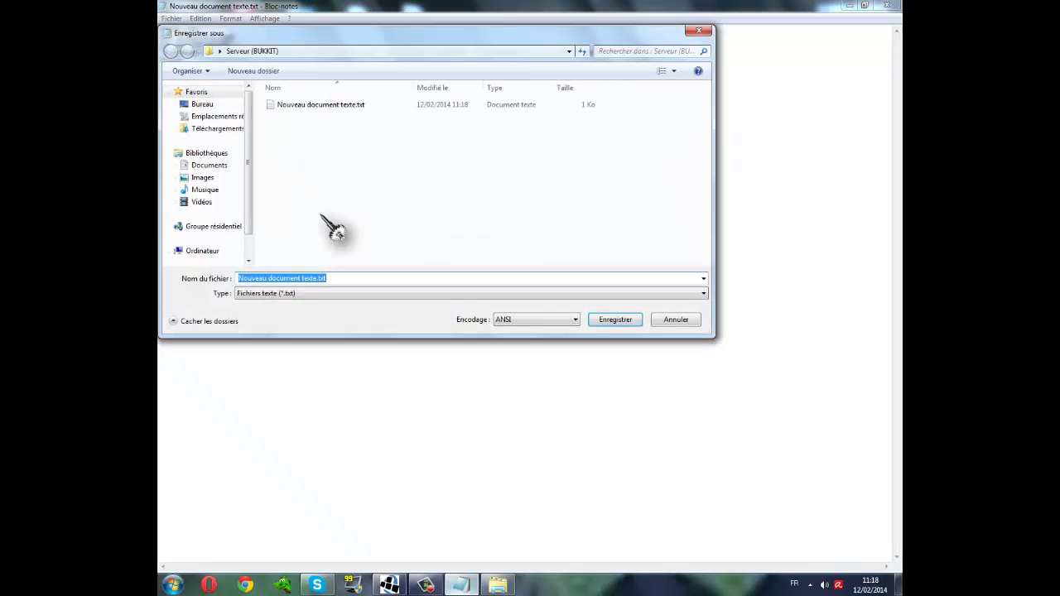
pyautogui.write('Run.bat')
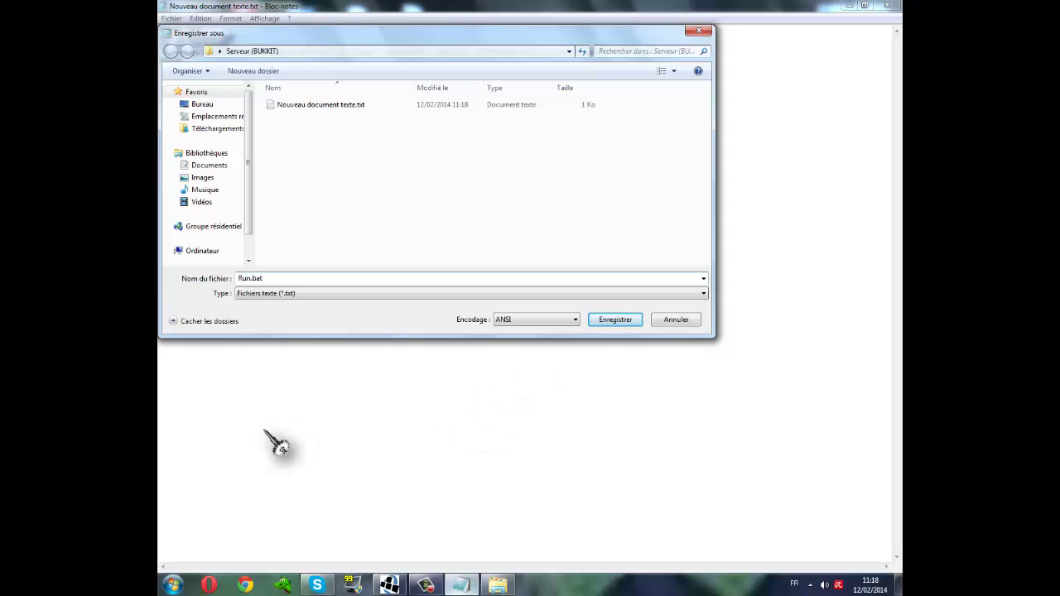
pyautogui.press('super')
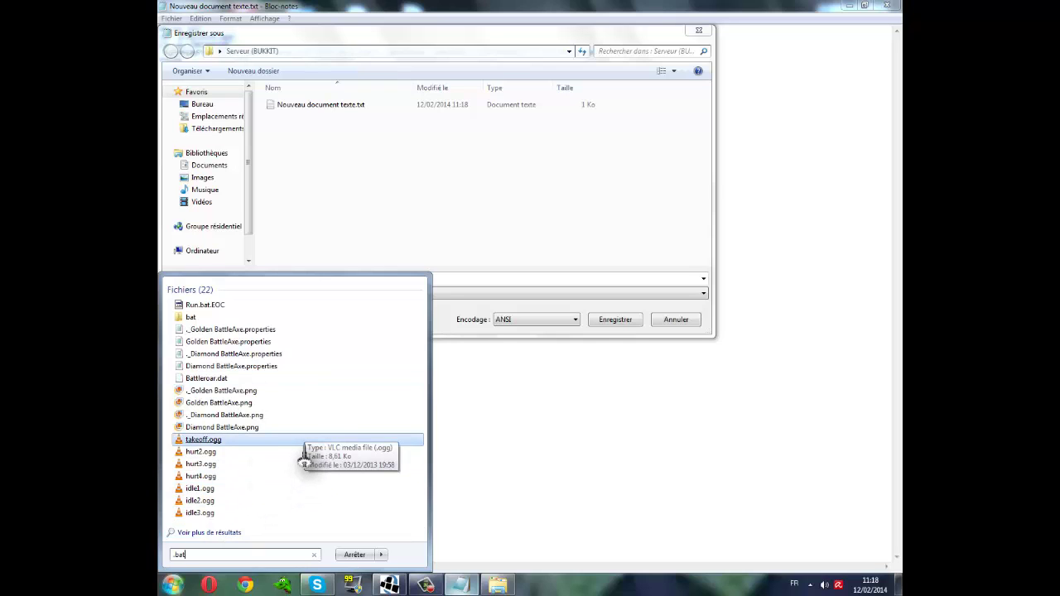
pyautogui.press('BackSpace')
pyautogui.press('BackSpace')
pyautogui.press('BackSpace')
pyautogui.press('BackSpace')
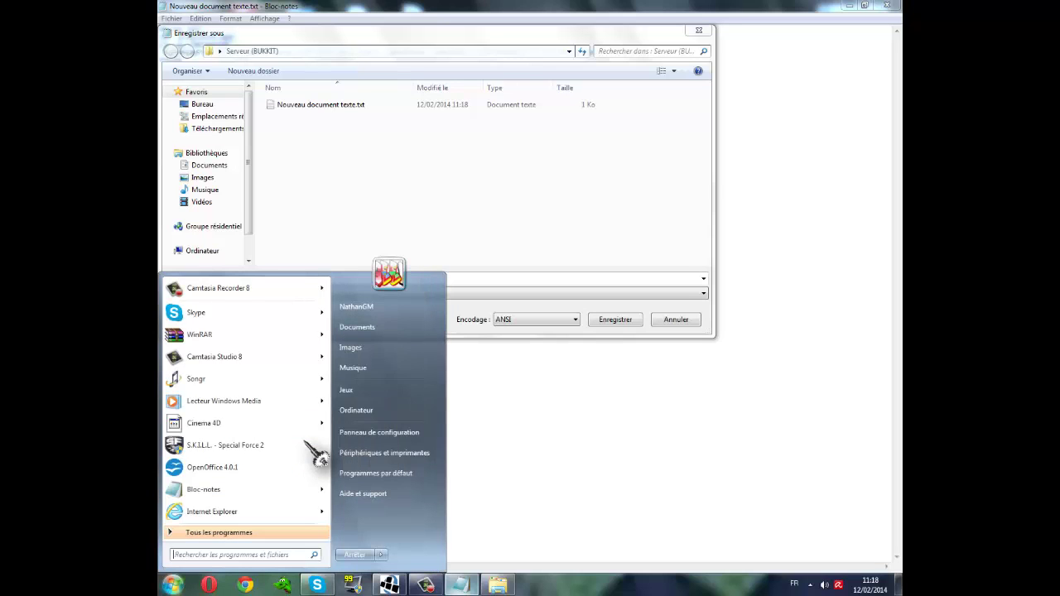
pyautogui.click(504, 277)
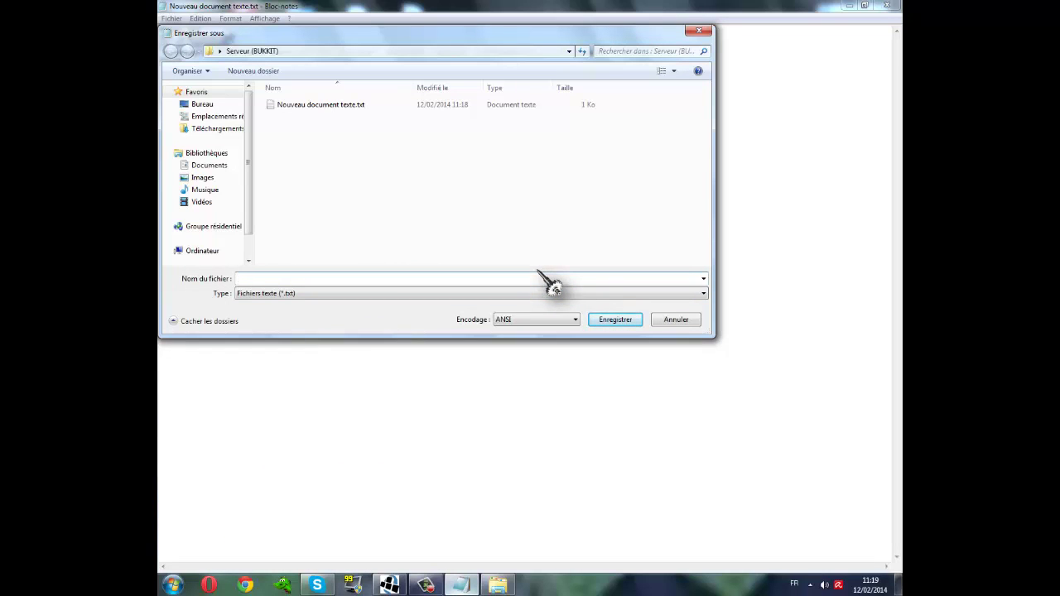
# Save the launch script as Crafteur-Master.bat in the Serveur (BUKKIT) folder and close the editor
pyautogui.write('craf')
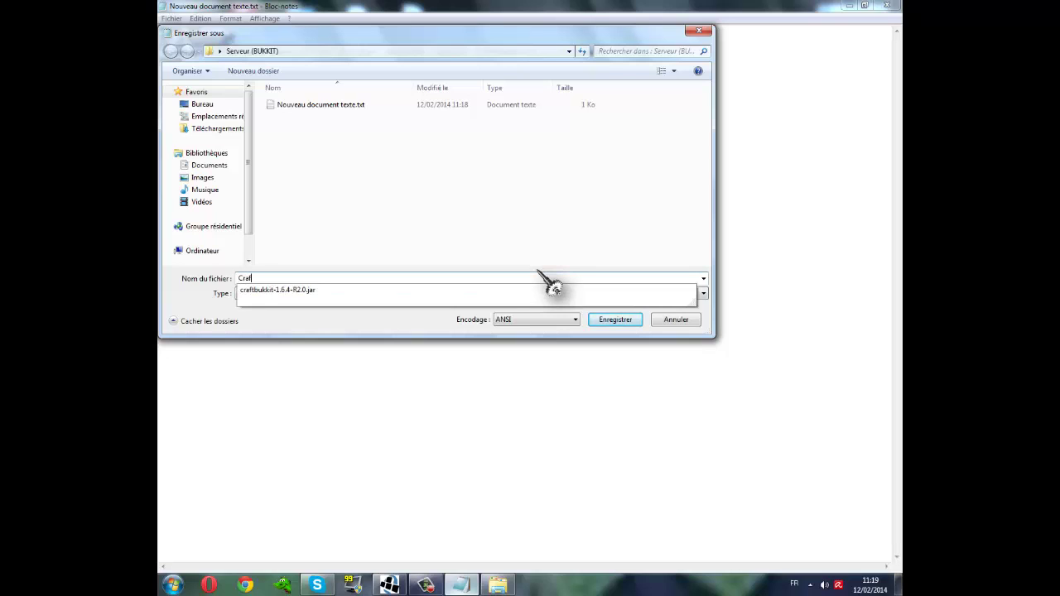
pyautogui.write('teur-Master.bat')
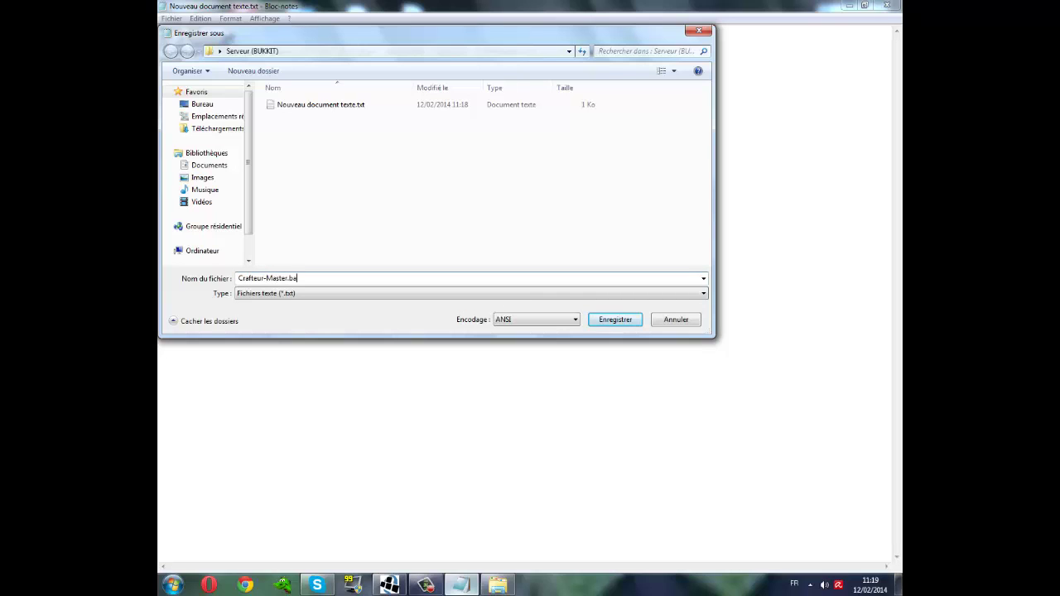
pyautogui.click(619, 322)
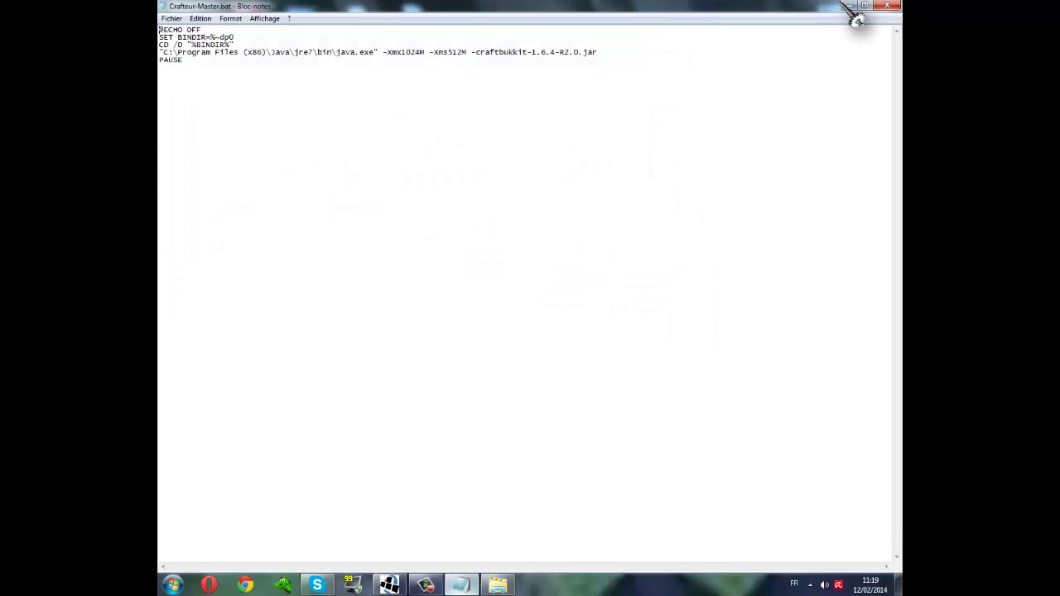
pyautogui.click(886, 6)
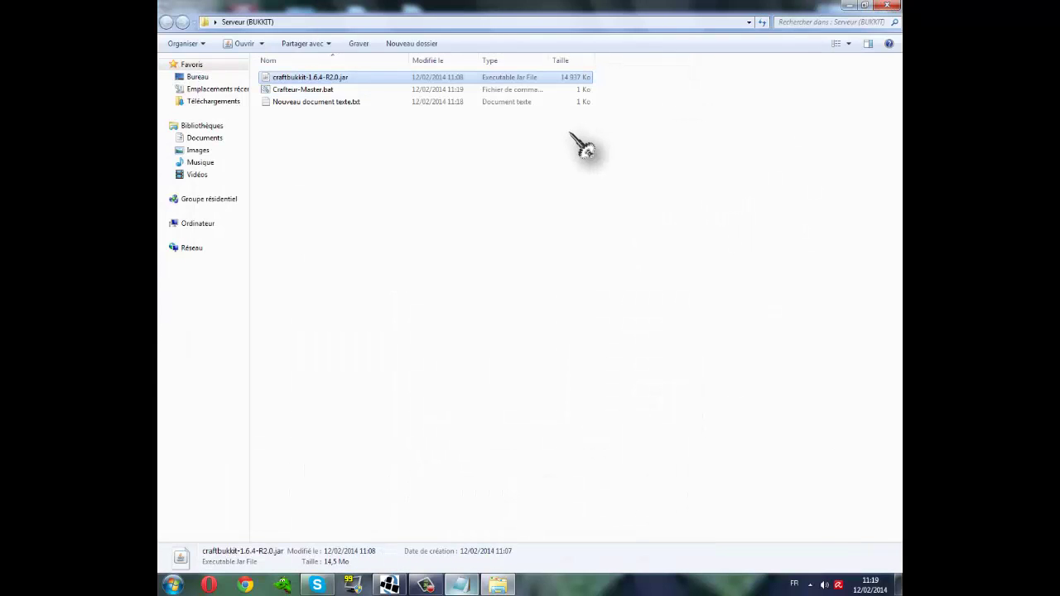
# Open Crafteur-Master.bat for editing, save it again, and run it to test the server launch
pyautogui.click(355, 89)
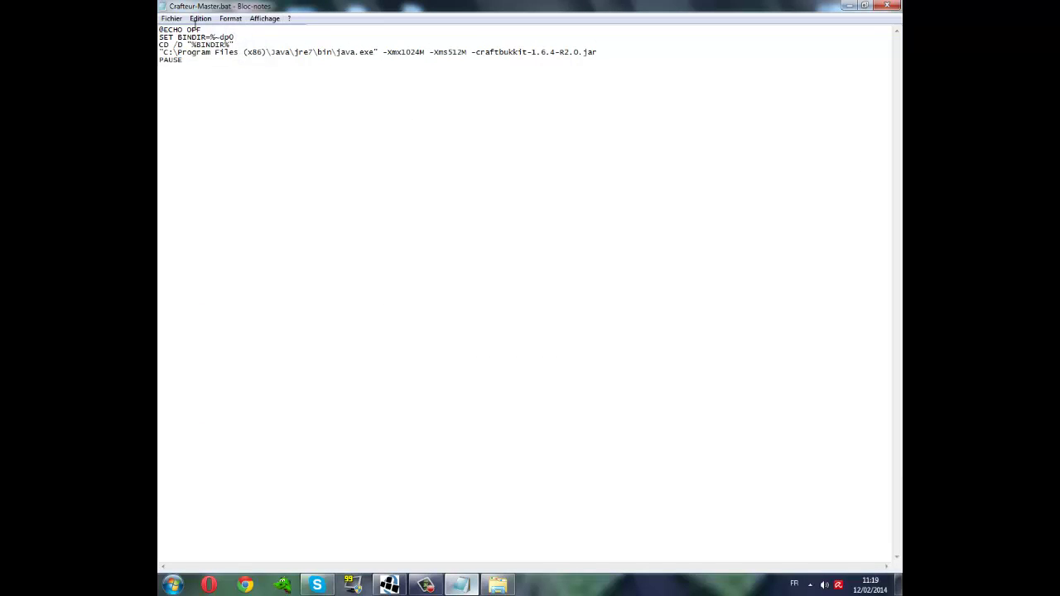
pyautogui.click(172, 19)
pyautogui.click(194, 57)
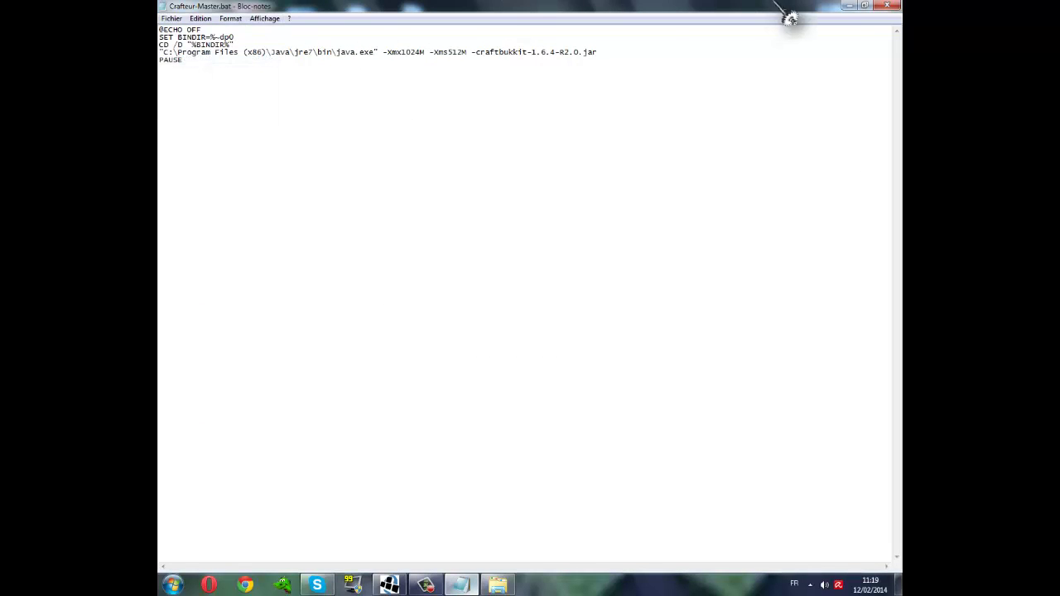
pyautogui.click(893, 8)
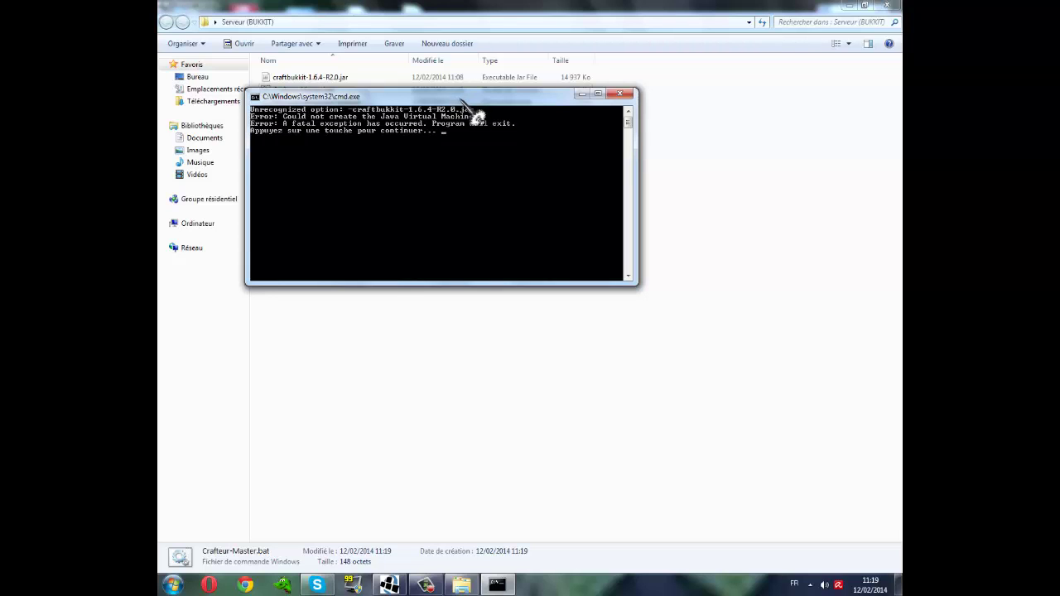
pyautogui.moveTo(461, 98); pyautogui.dragTo(454, 88)
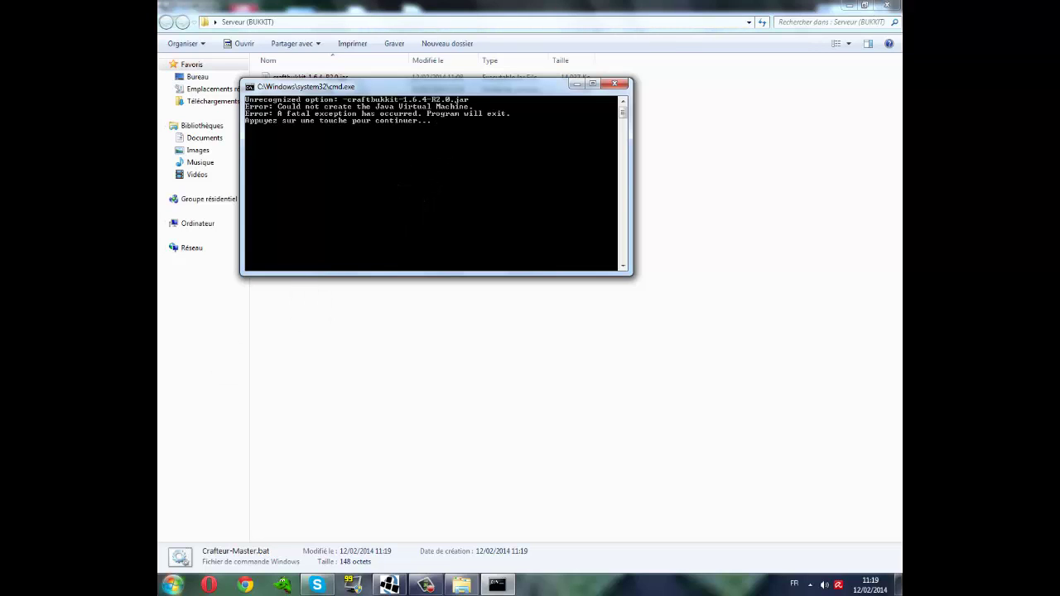
# Search the computer for "serveur" and open the second Serveur PNJ,Minecraft folder listed
pyautogui.press('super')
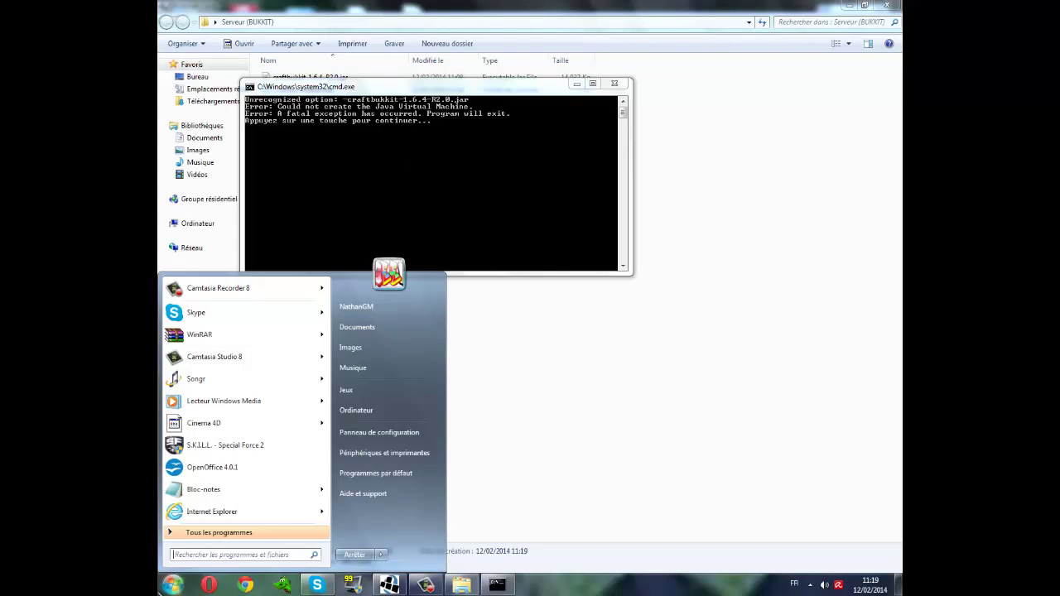
pyautogui.write('sreveur')
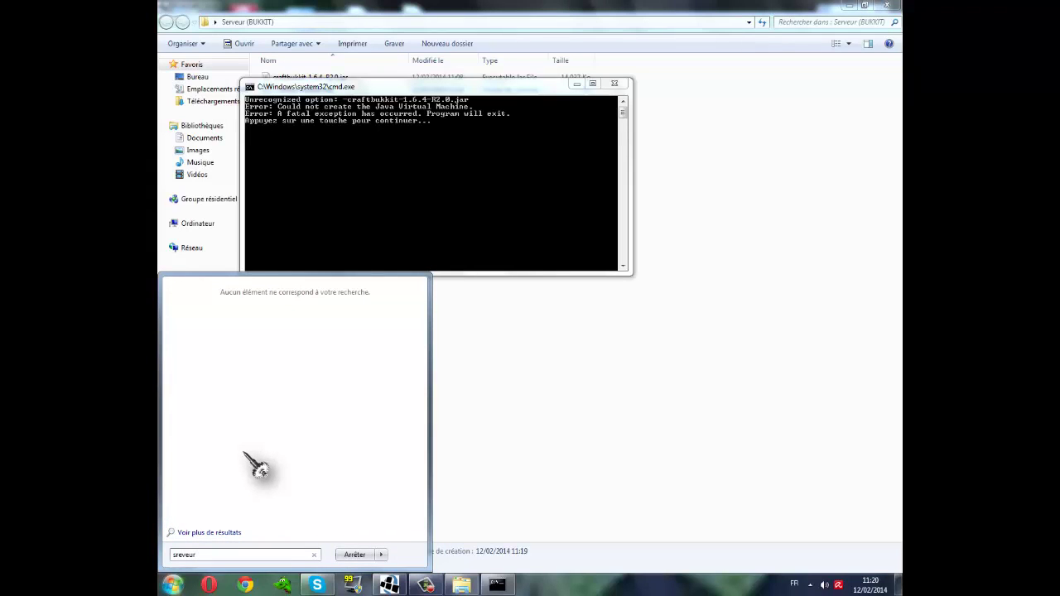
pyautogui.press('BackSpace')
pyautogui.press('BackSpace')
pyautogui.press('BackSpace')
pyautogui.press('BackSpace')
pyautogui.press('BackSpace')
pyautogui.press('BackSpace')
pyautogui.press('BackSpace')
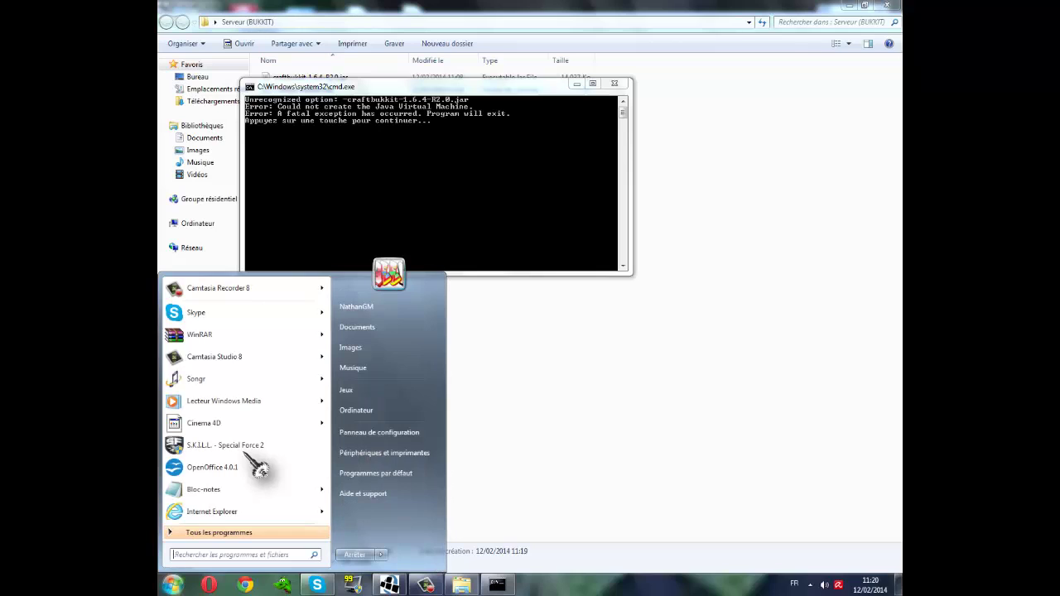
pyautogui.write('serveur')
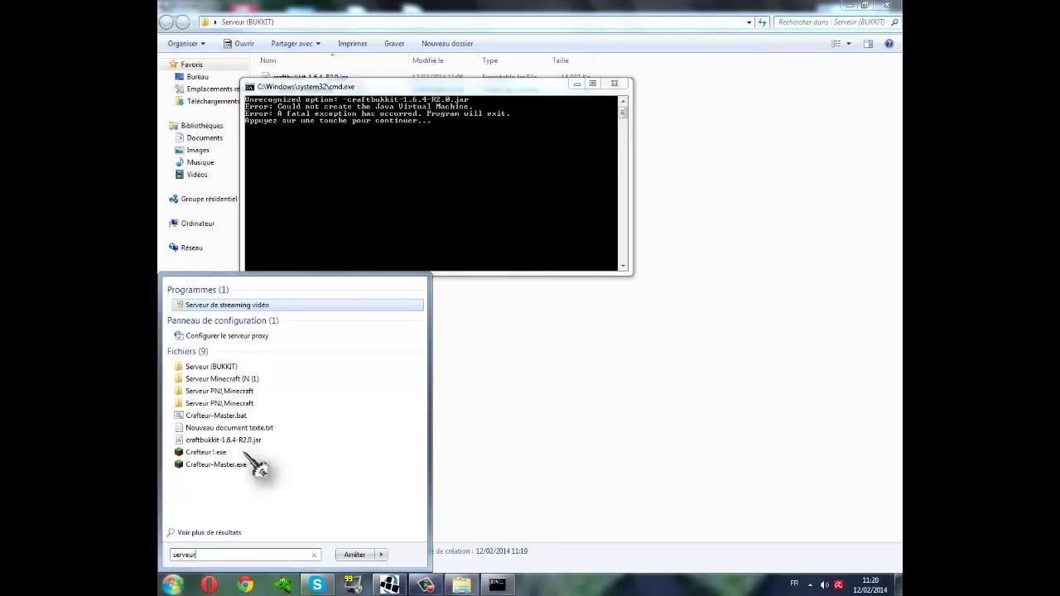
pyautogui.click(245, 405)
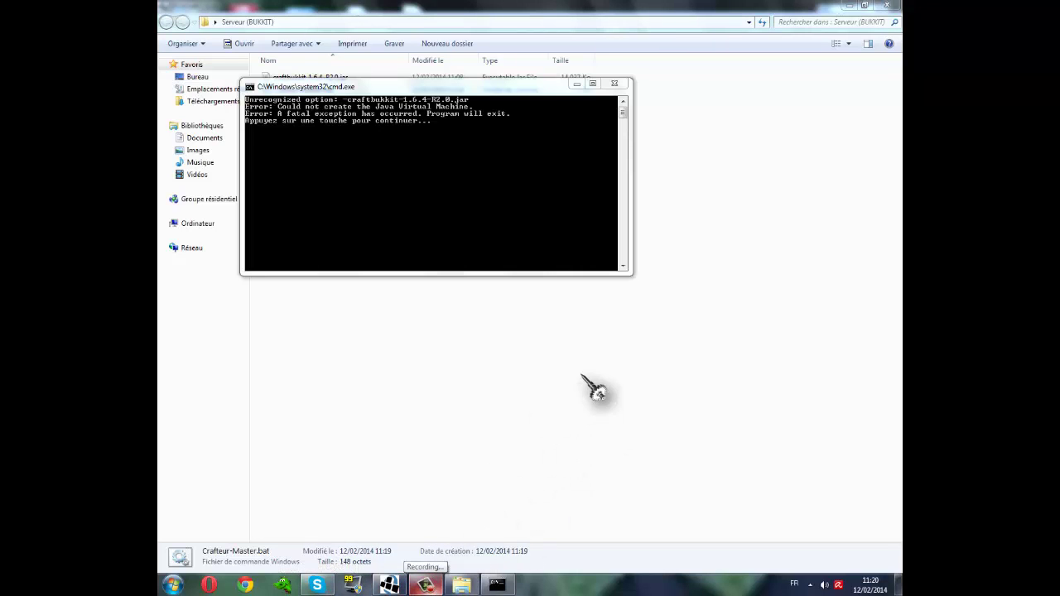
pyautogui.click(427, 586)
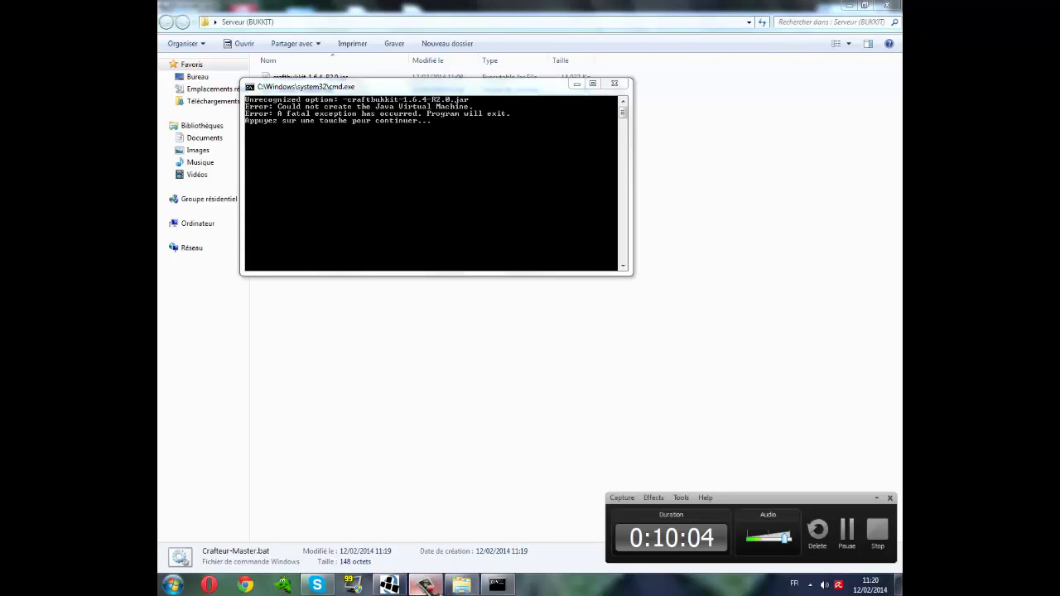
pyautogui.click(847, 548)
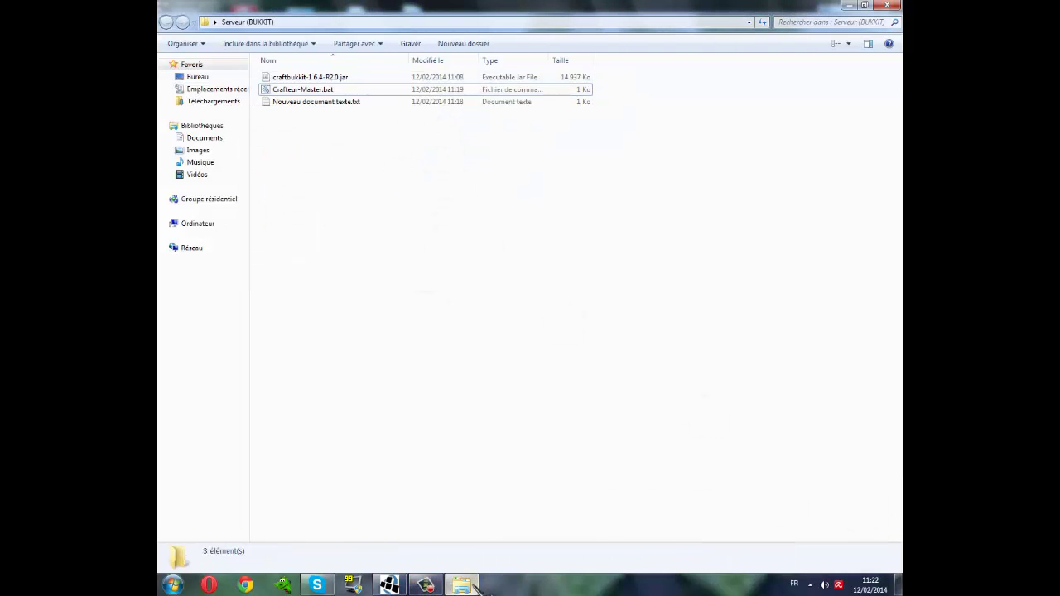
pyautogui.click(425, 585)
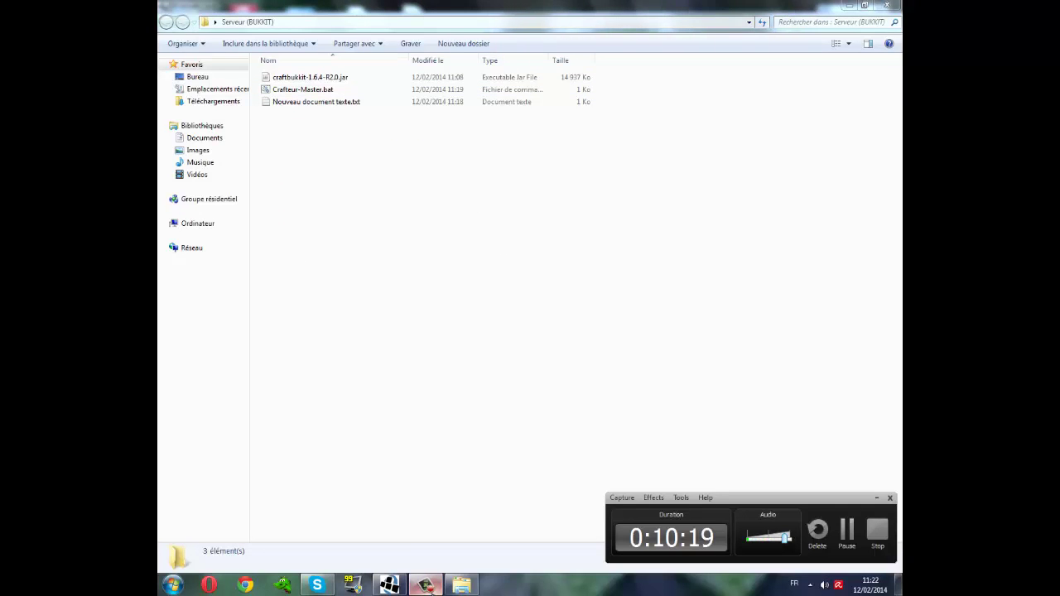
pyautogui.click(426, 585)
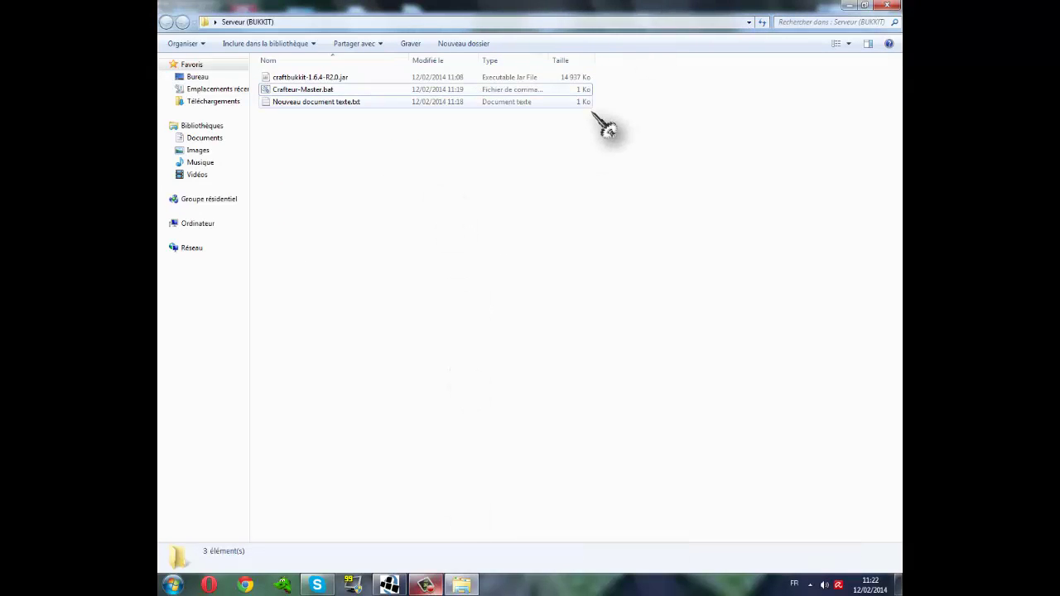
# Delete Crafteur-Master.bat from the Serveur (BUKKIT) folder and empty the Recycle Bin on the desktop
pyautogui.rightClick(419, 89)
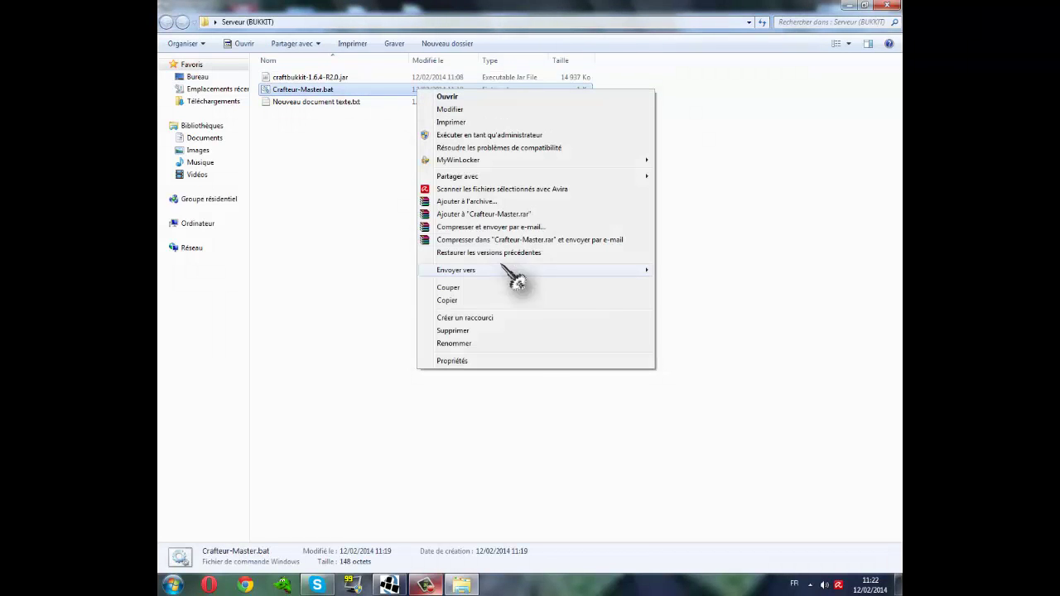
pyautogui.click(488, 333)
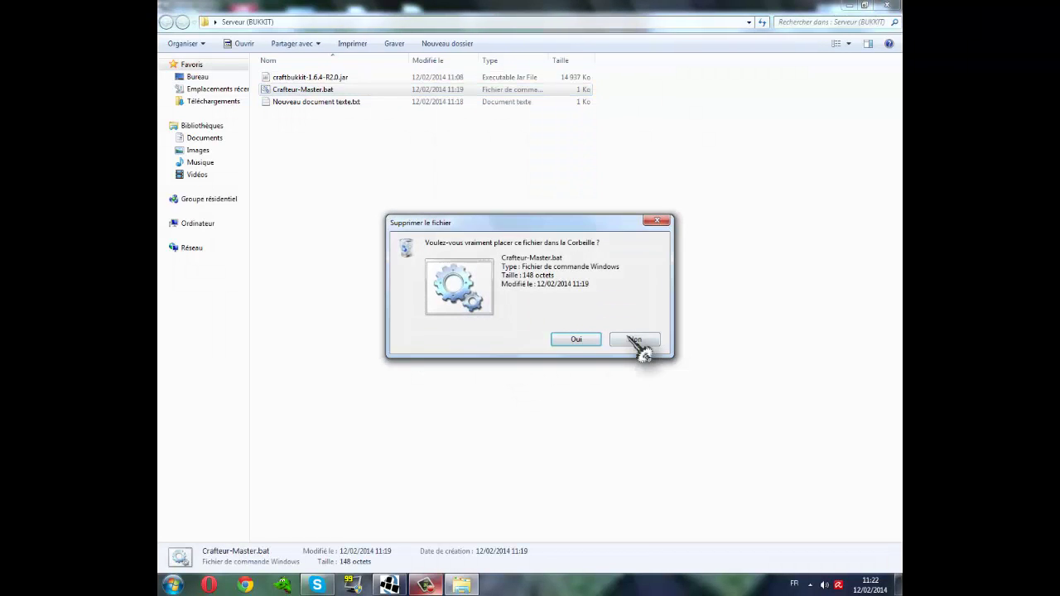
pyautogui.click(575, 339)
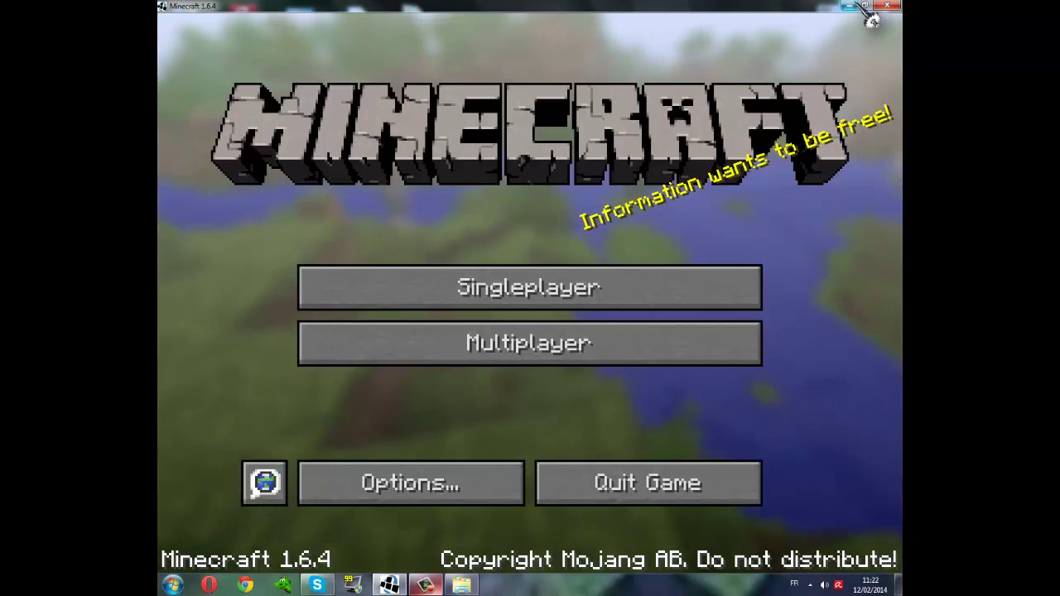
pyautogui.click(853, 6)
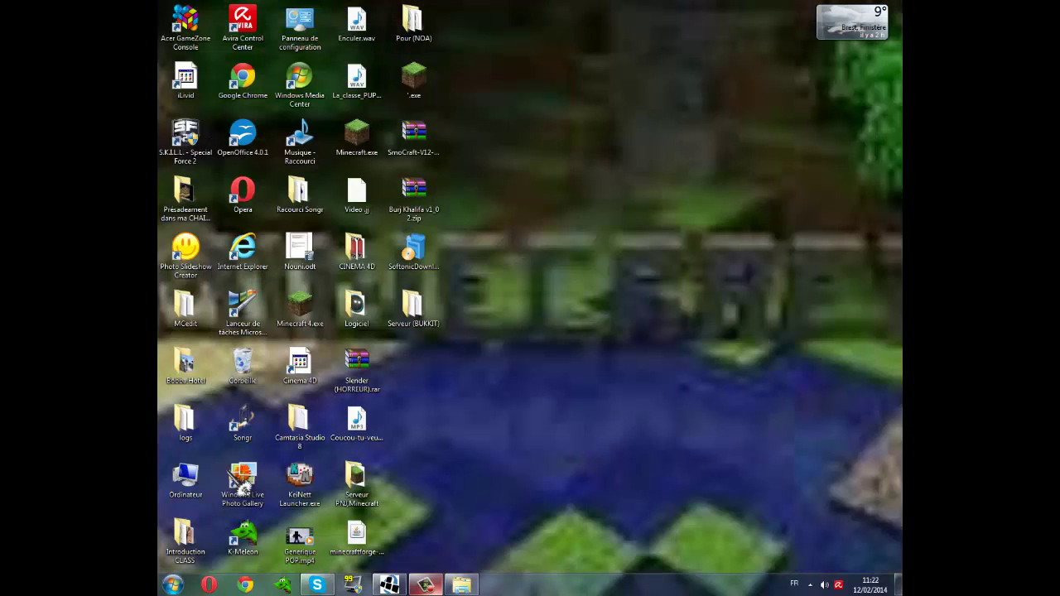
pyautogui.rightClick(245, 366)
pyautogui.click(298, 387)
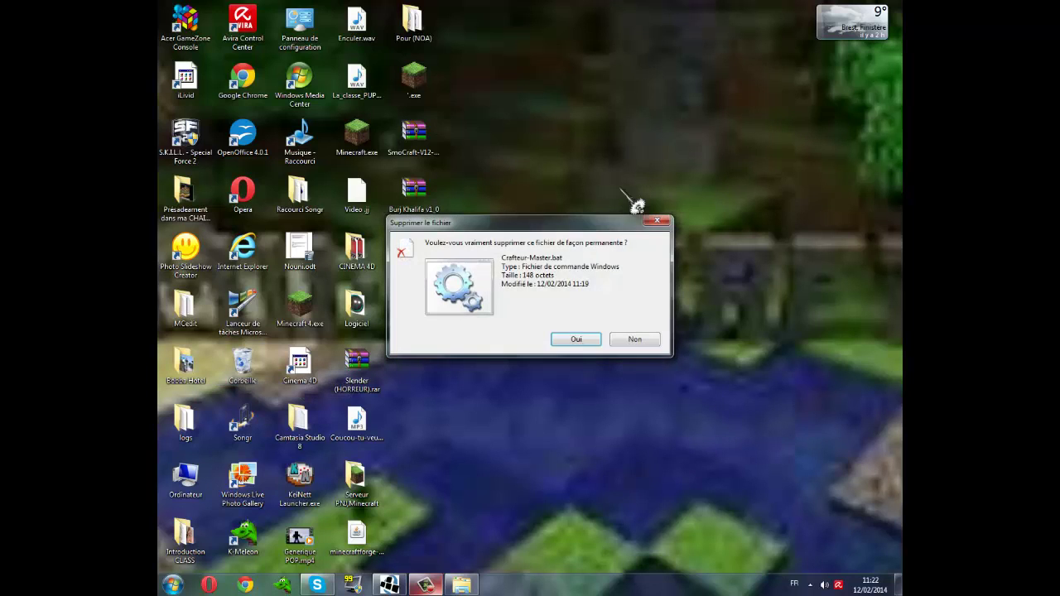
pyautogui.click(575, 338)
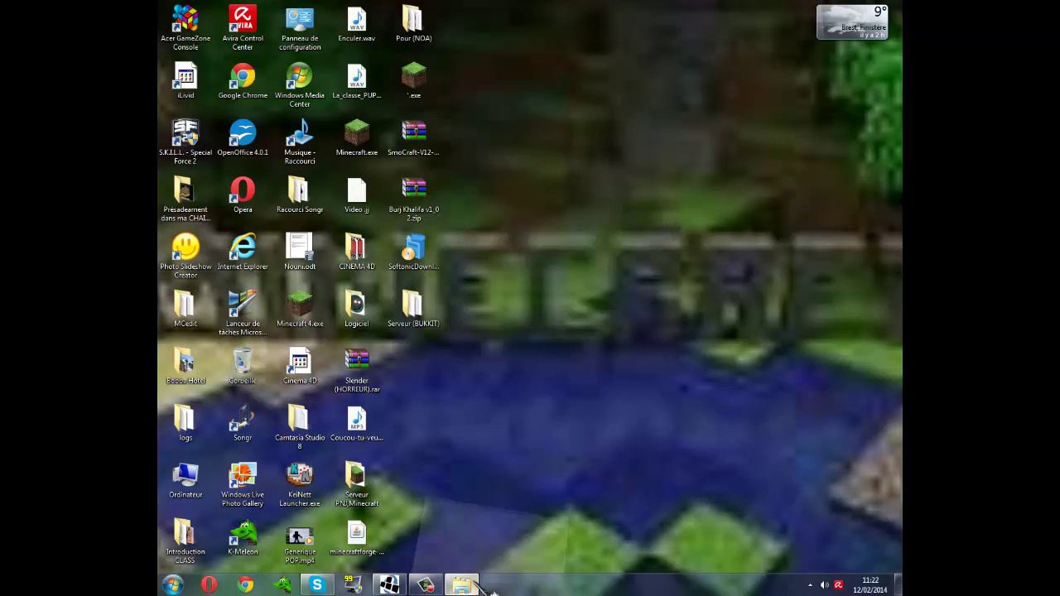
# Open Nouveau document texte.txt from the Serveur (BUKKIT) folder, insert a space between the last hyphen and craftbukkit on the fourth line, and save it
pyautogui.click(461, 585)
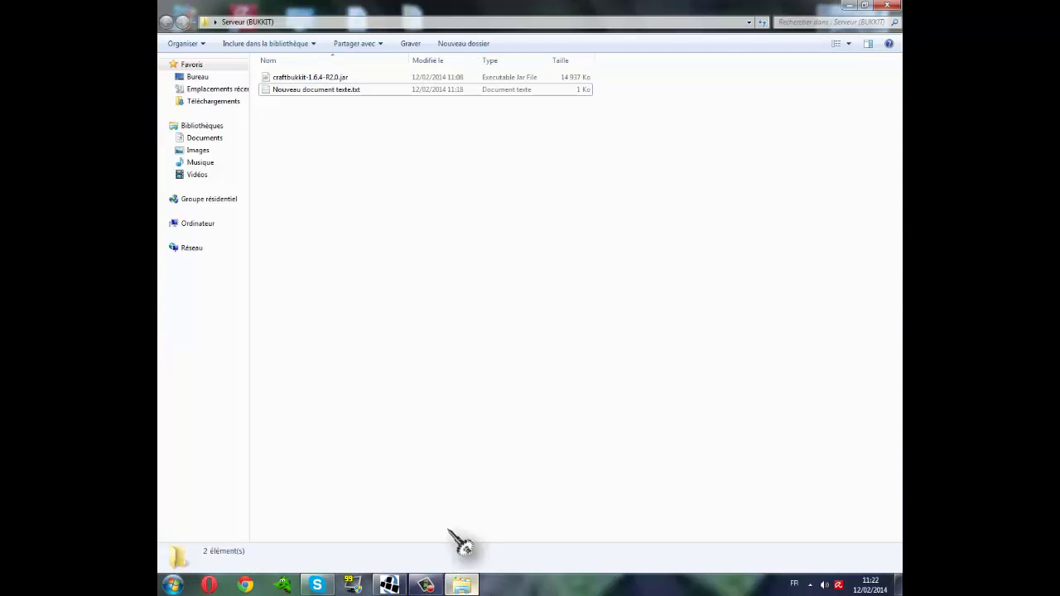
pyautogui.click(309, 99)
pyautogui.click(301, 90)
pyautogui.press('Return')
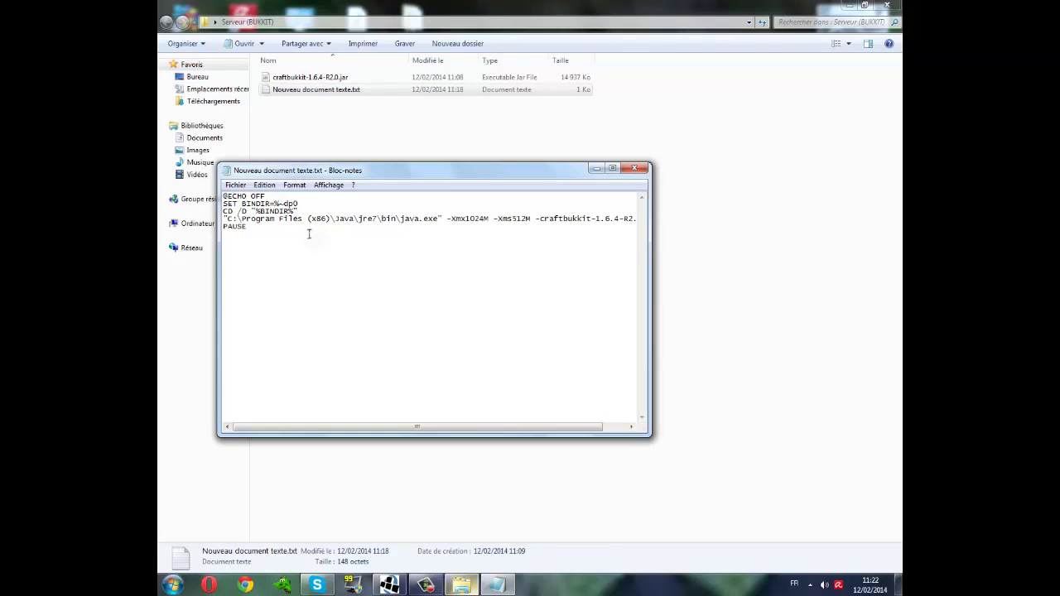
pyautogui.click(613, 169)
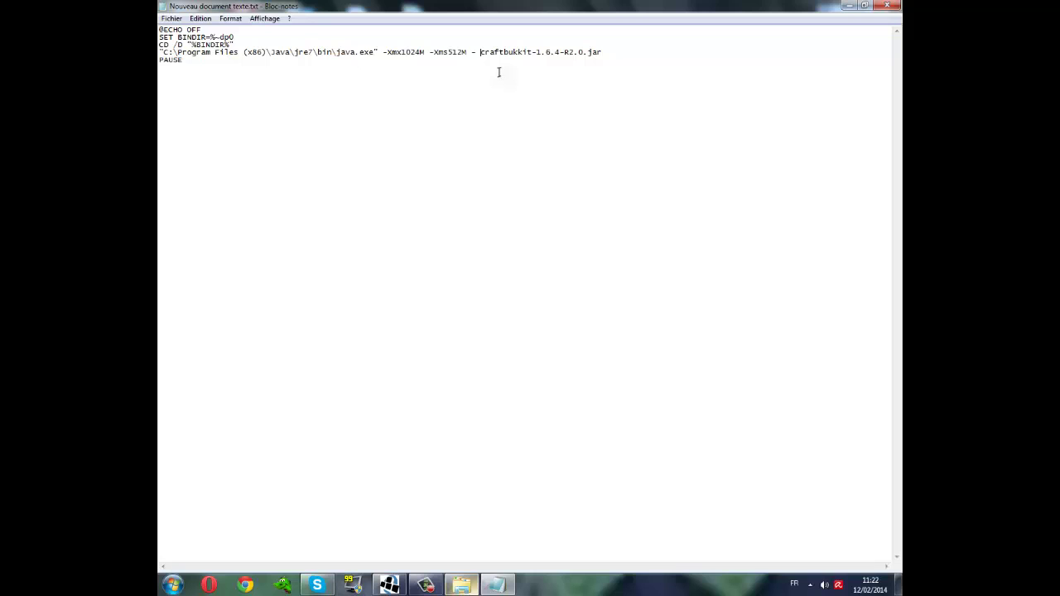
pyautogui.click(171, 18)
pyautogui.press('Escape')
# Save the edited launch script as Run.bat in the Serveur (BUKKIT) folder and close the editor
pyautogui.click(172, 19)
pyautogui.click(211, 71)
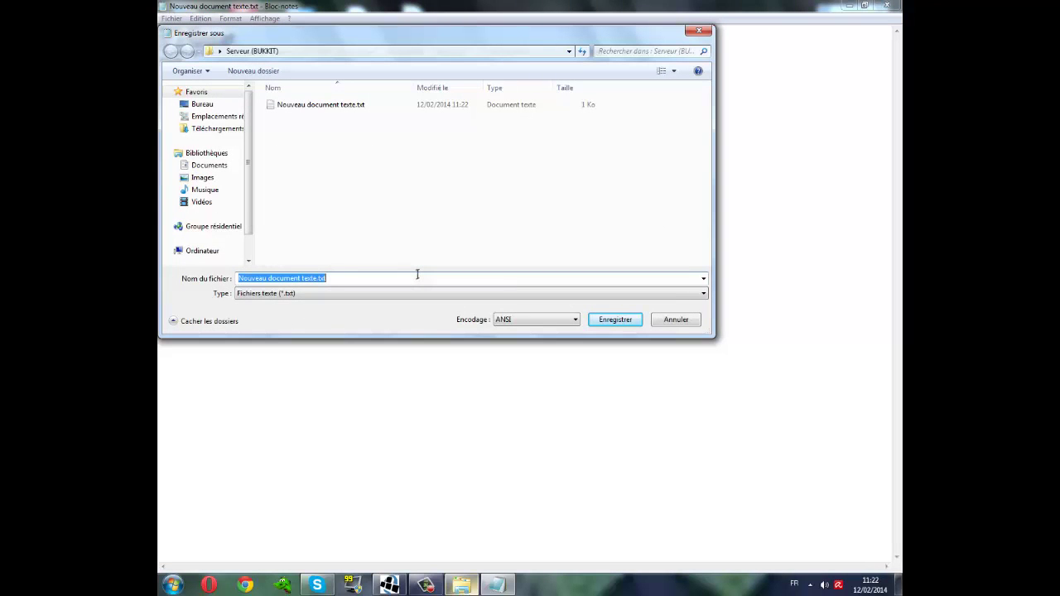
pyautogui.write('Run.bat')
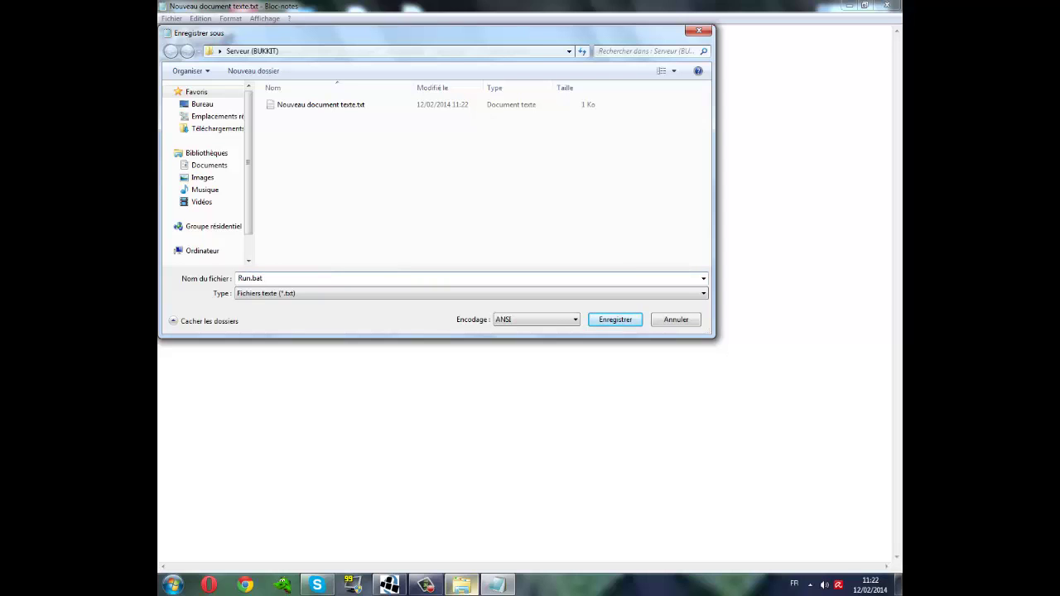
pyautogui.click(622, 322)
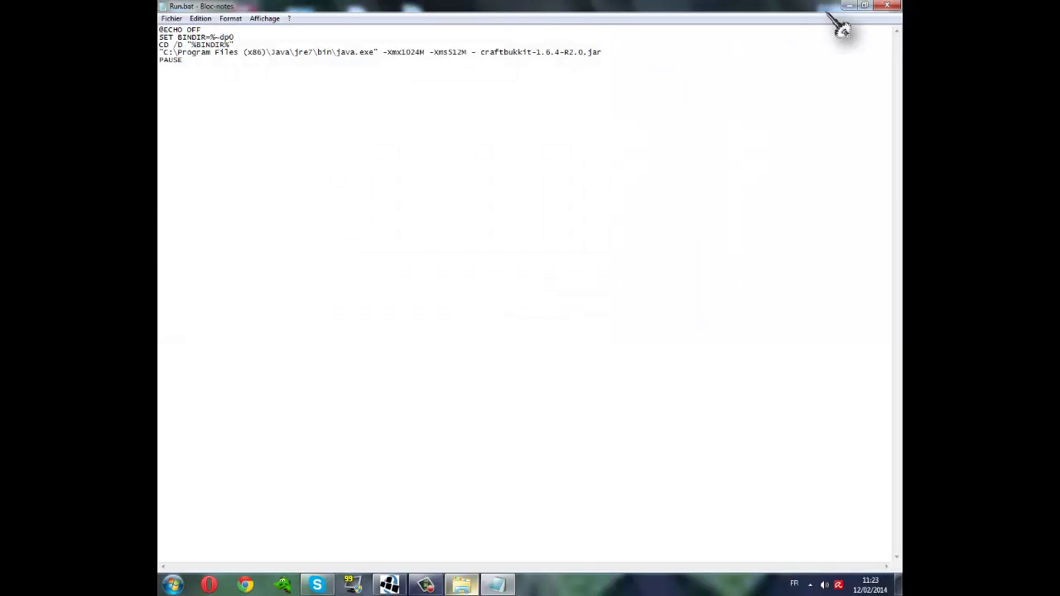
pyautogui.click(889, 8)
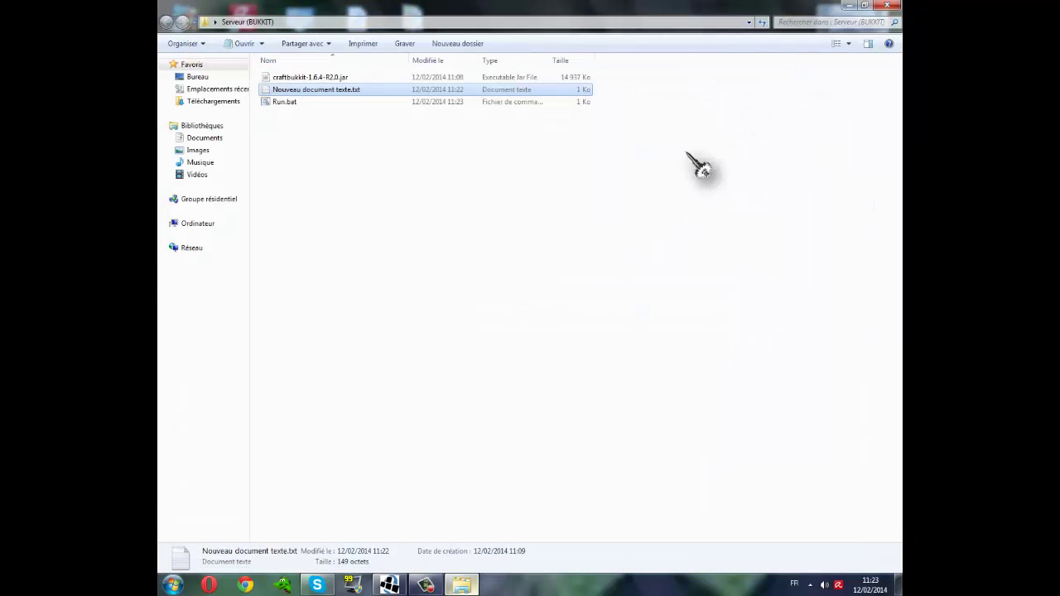
# Run Run.bat several times to test the server launch, closing the open console windows between attempts
pyautogui.doubleClick(279, 101)
pyautogui.doubleClick(278, 101)
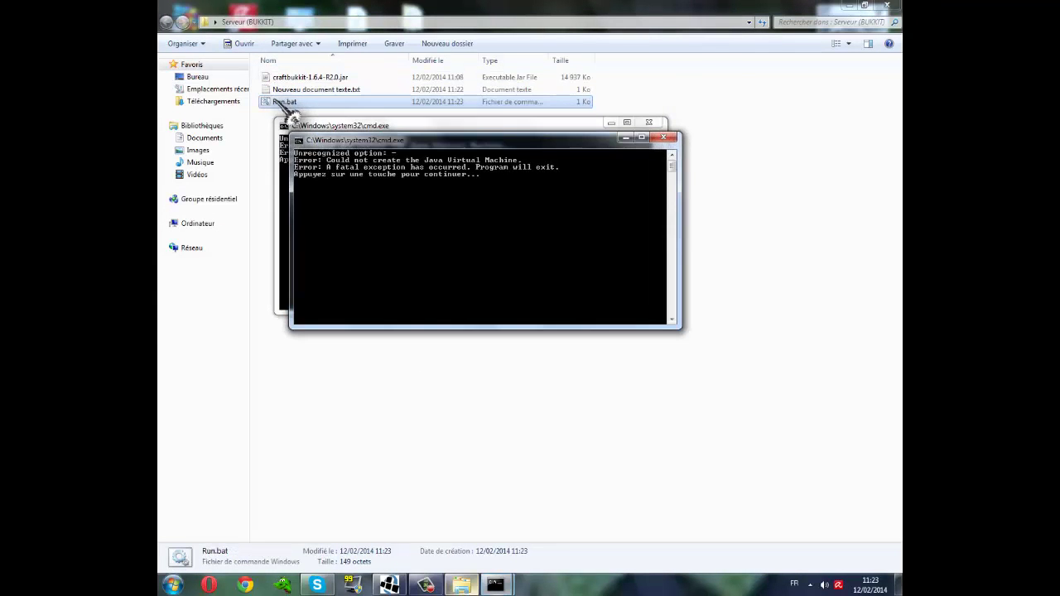
pyautogui.click(667, 139)
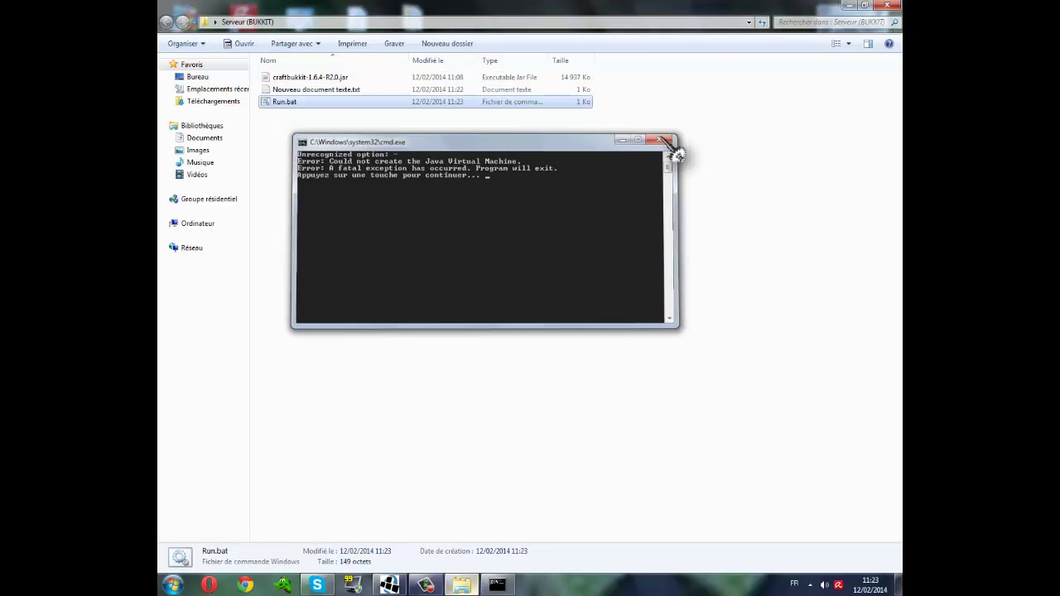
pyautogui.click(669, 141)
pyautogui.doubleClick(290, 101)
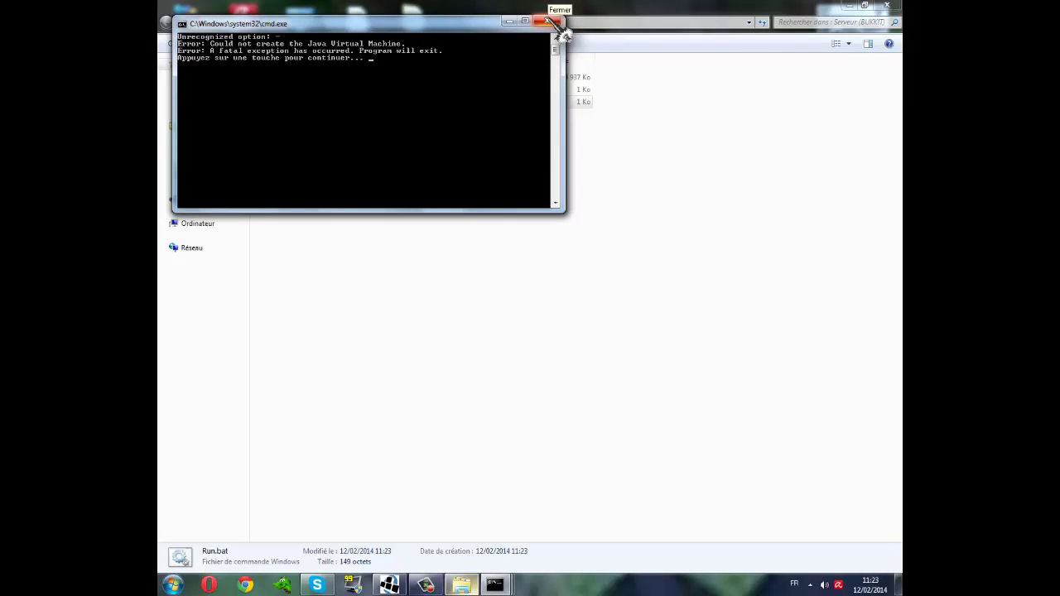
pyautogui.click(553, 23)
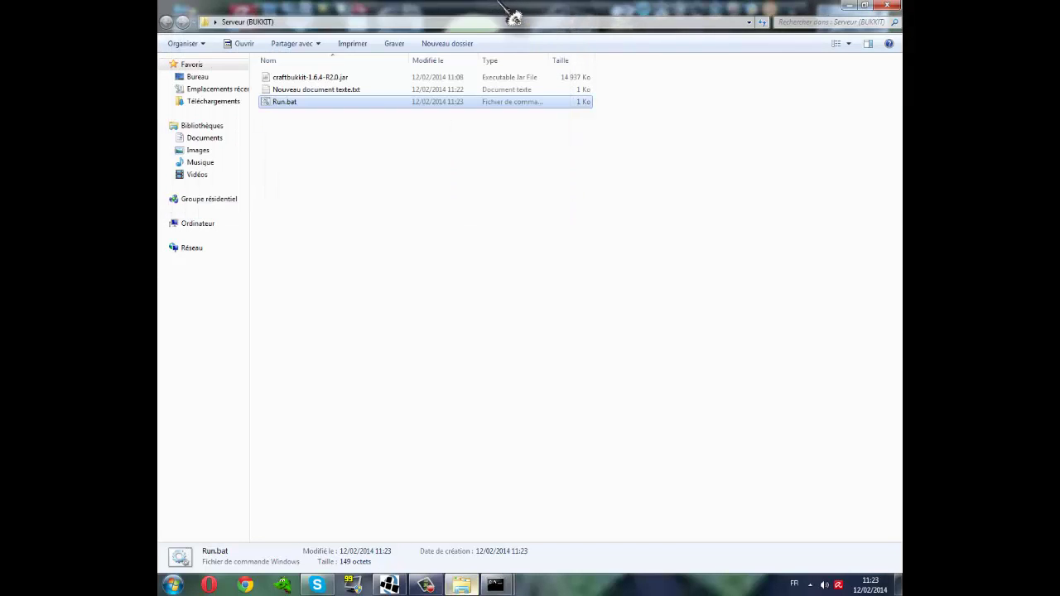
pyautogui.doubleClick(296, 105)
pyautogui.press('Return')
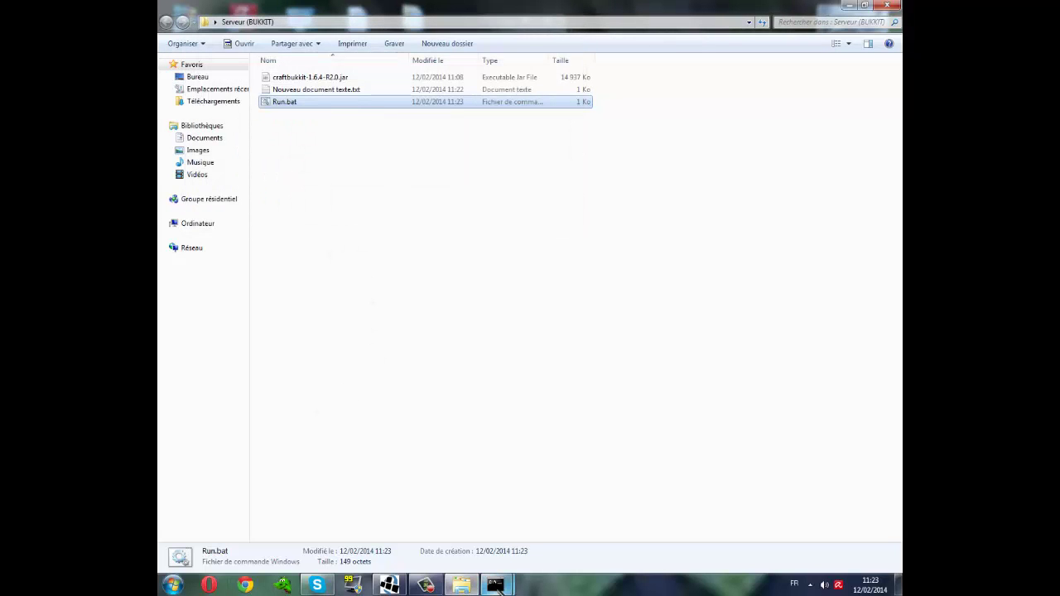
# Close the console window left over from the earlier Run.bat launch attempts
pyautogui.rightClick(497, 586)
pyautogui.click(530, 548)
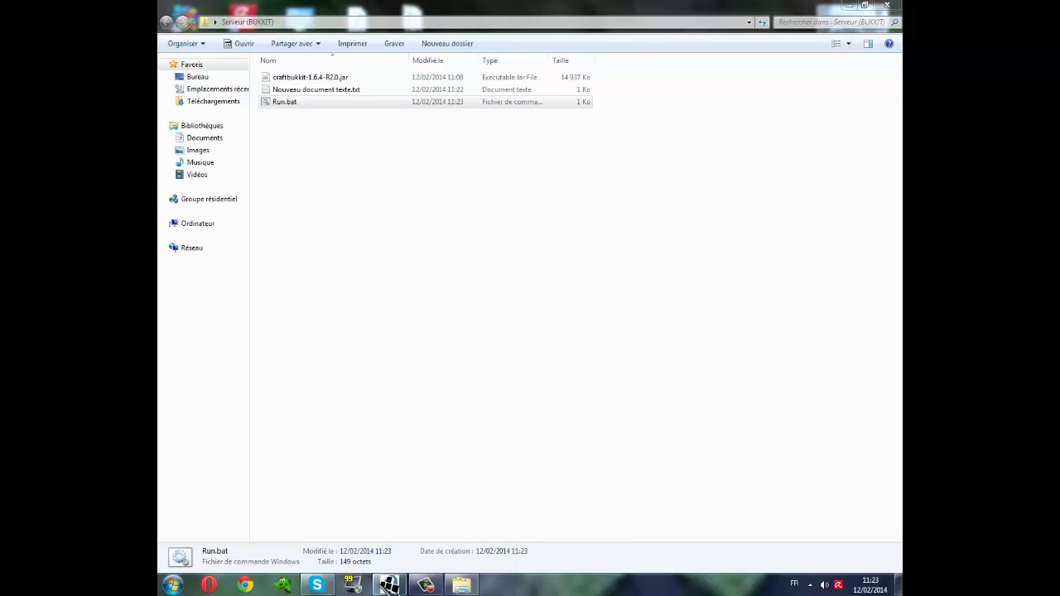
pyautogui.click(425, 584)
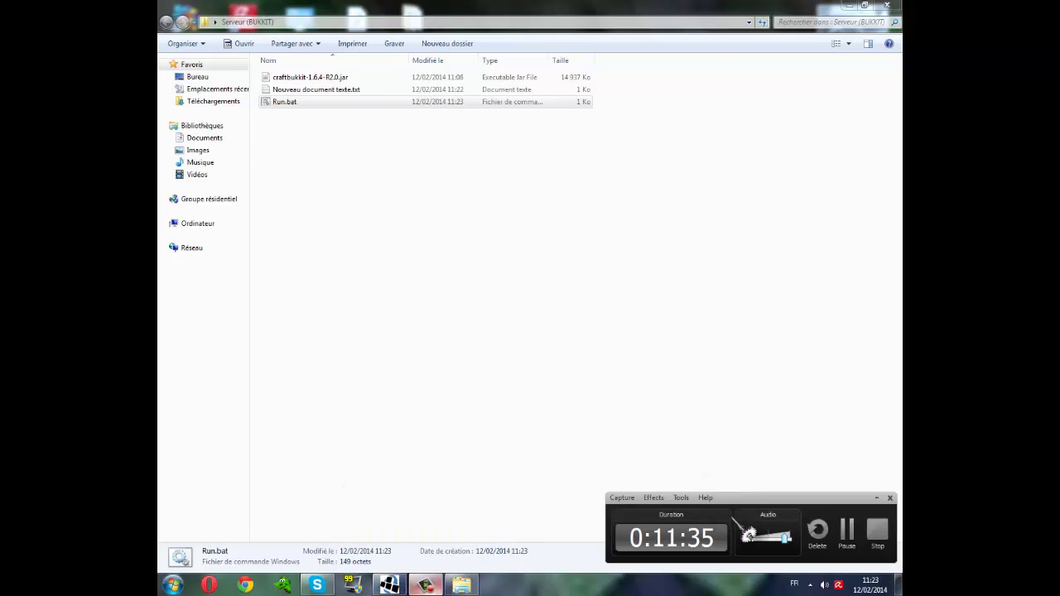
pyautogui.click(846, 530)
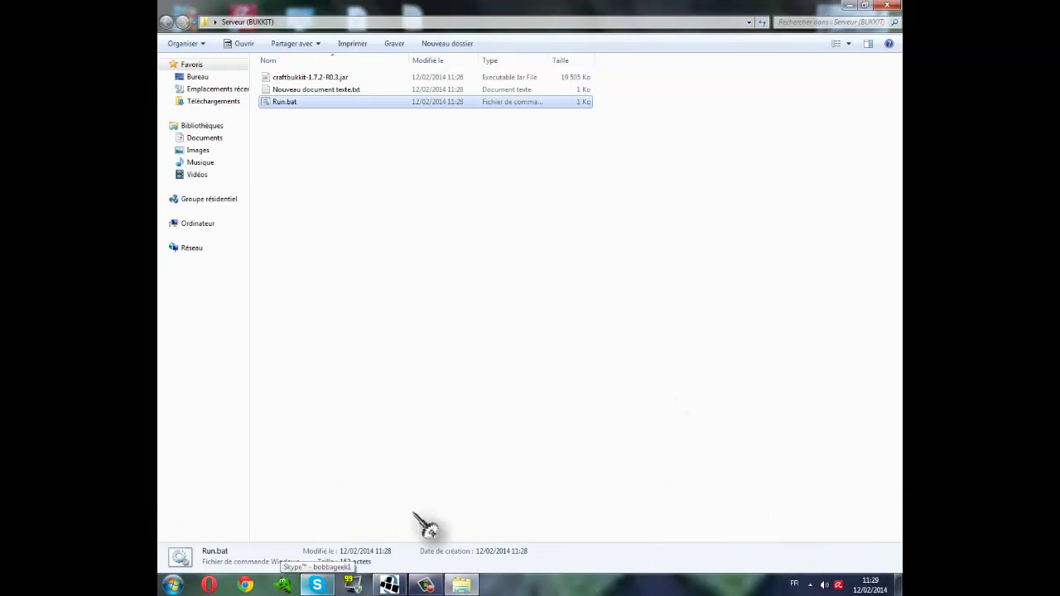
pyautogui.click(426, 584)
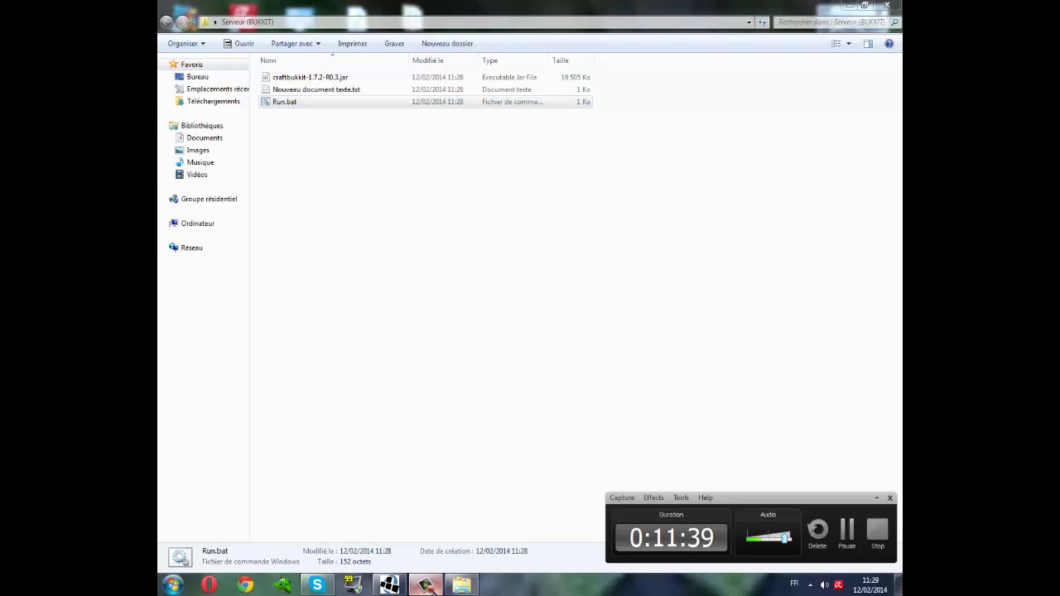
pyautogui.click(426, 584)
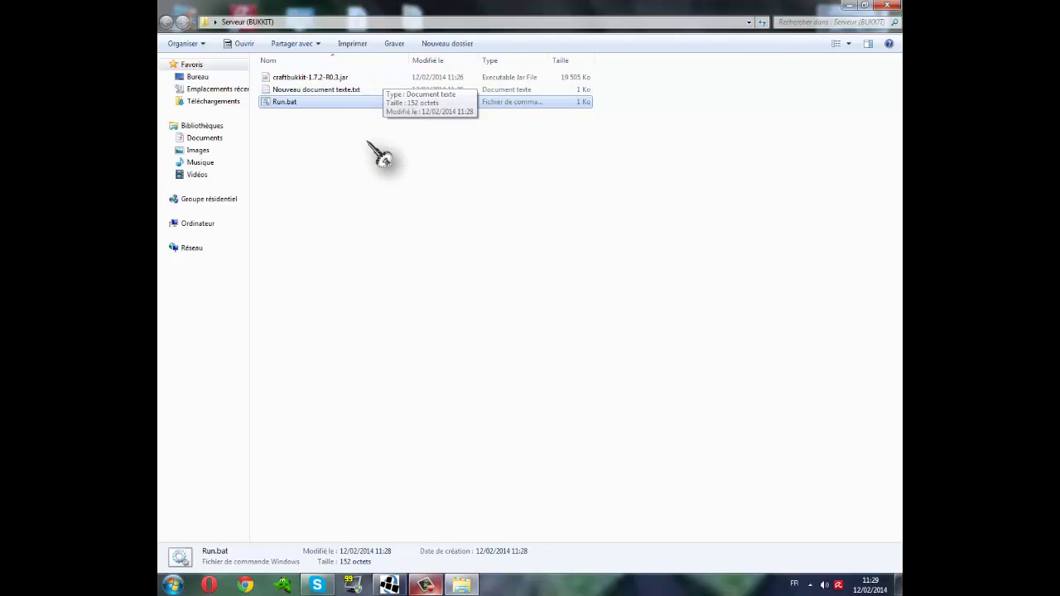
# Review craftbukkit-1.7.2-R0.3.jar, Nouveau document texte.txt and Run.bat in the Serveur (BUKKIT) folder
pyautogui.moveTo(368, 154)
pyautogui.mouseDown()
pyautogui.moveTo(400, 75)
pyautogui.moveTo(371, 175)
pyautogui.mouseUp()
pyautogui.click(376, 76)
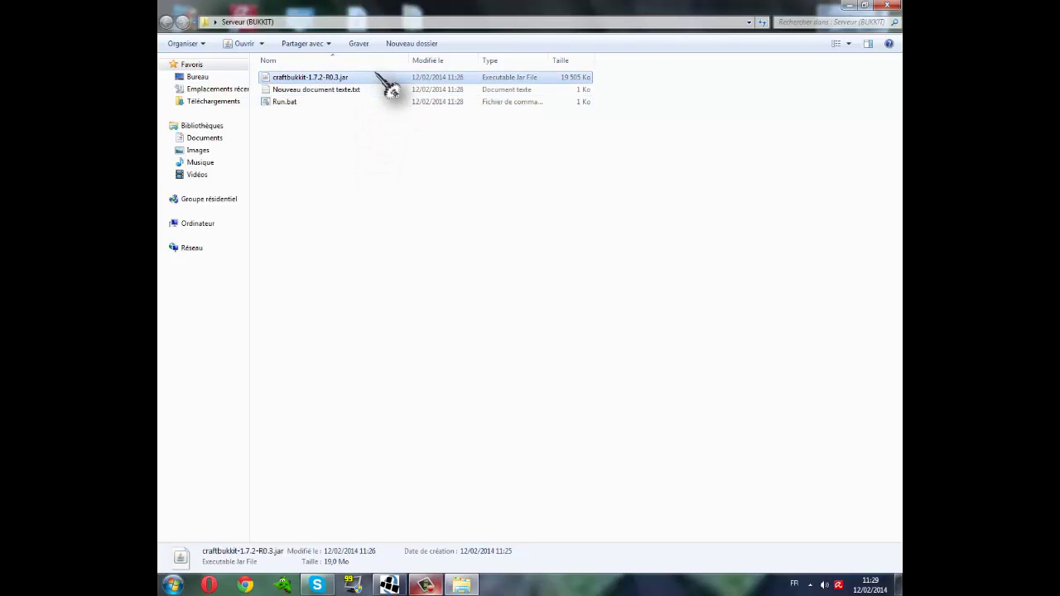
pyautogui.click(466, 270)
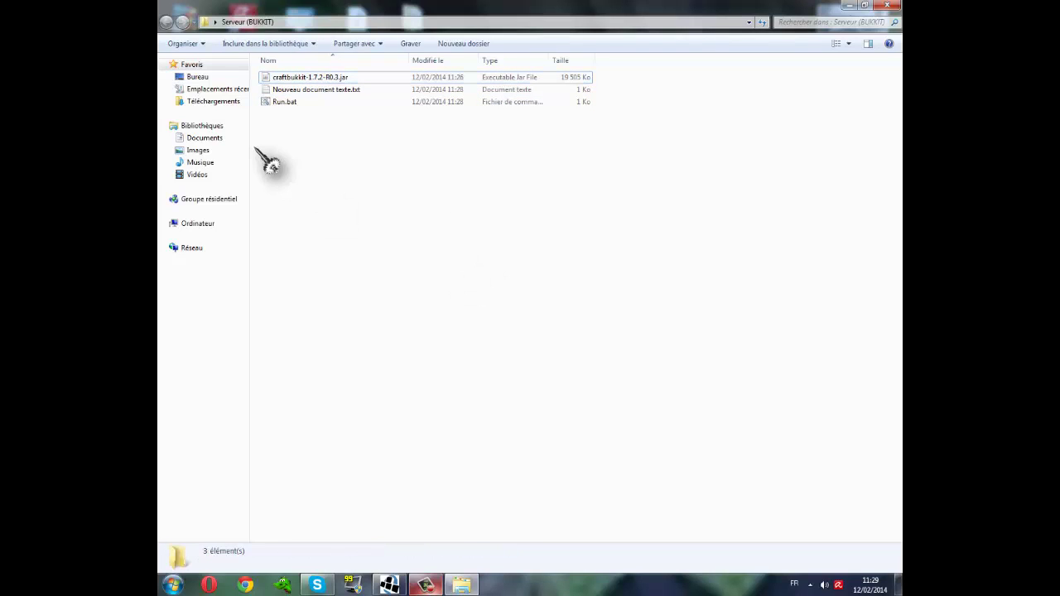
pyautogui.click(307, 74)
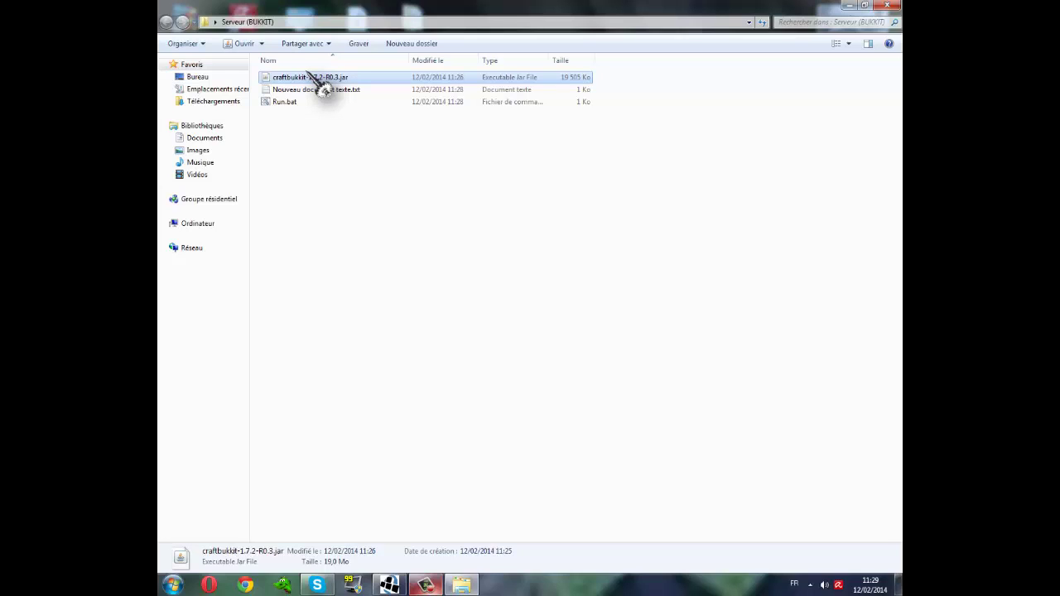
pyautogui.click(361, 89)
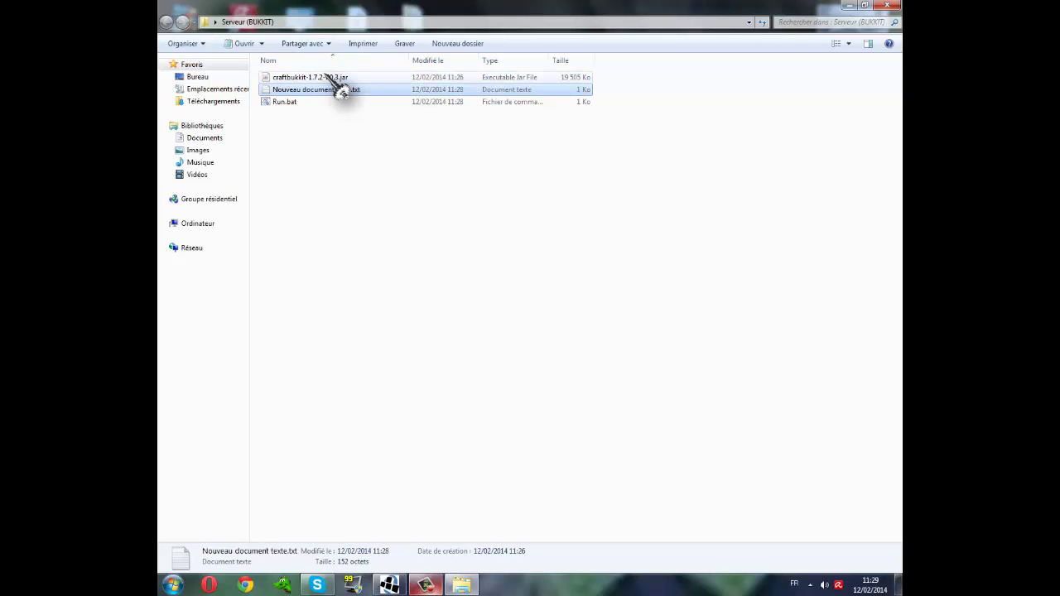
pyautogui.click(335, 78)
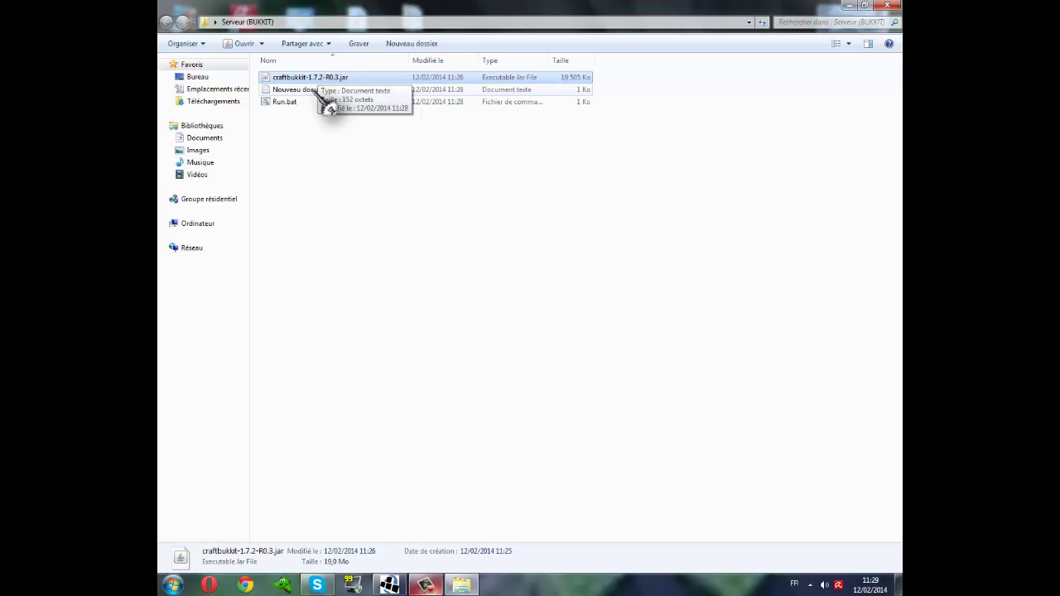
pyautogui.click(323, 89)
pyautogui.click(364, 101)
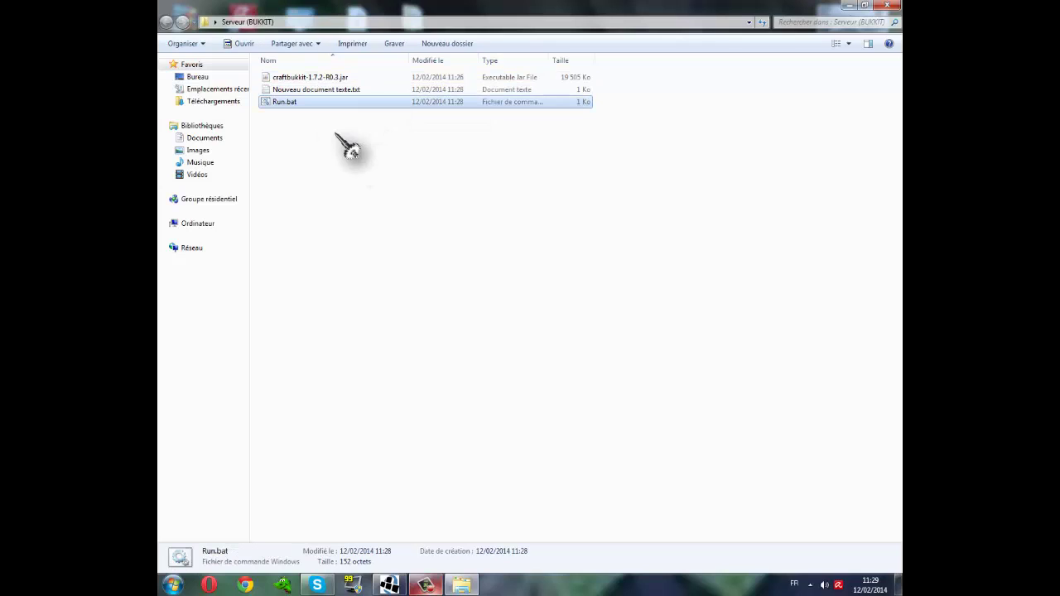
pyautogui.click(339, 87)
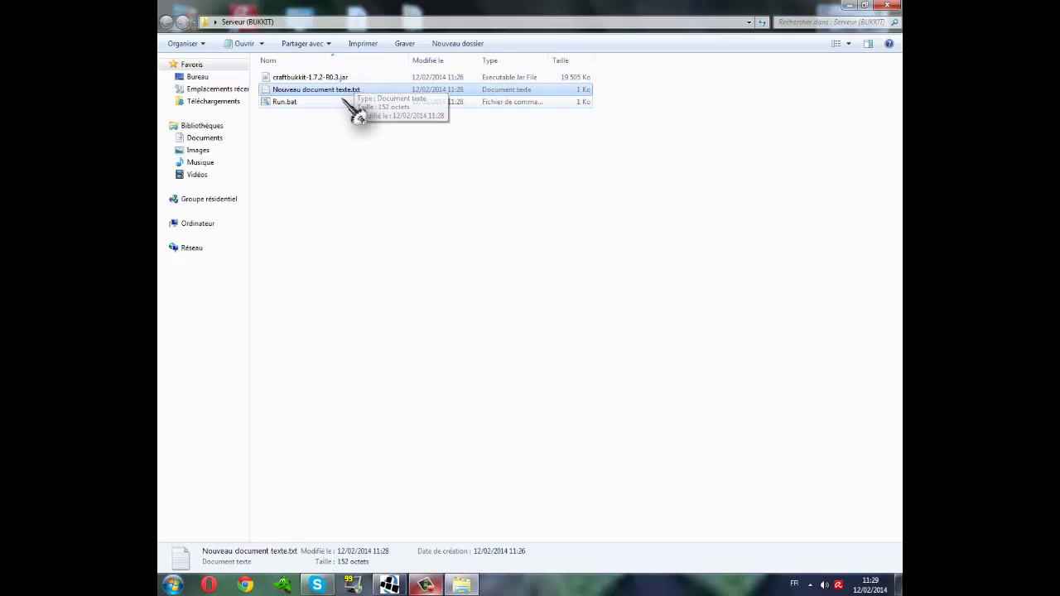
pyautogui.click(340, 102)
pyautogui.click(335, 90)
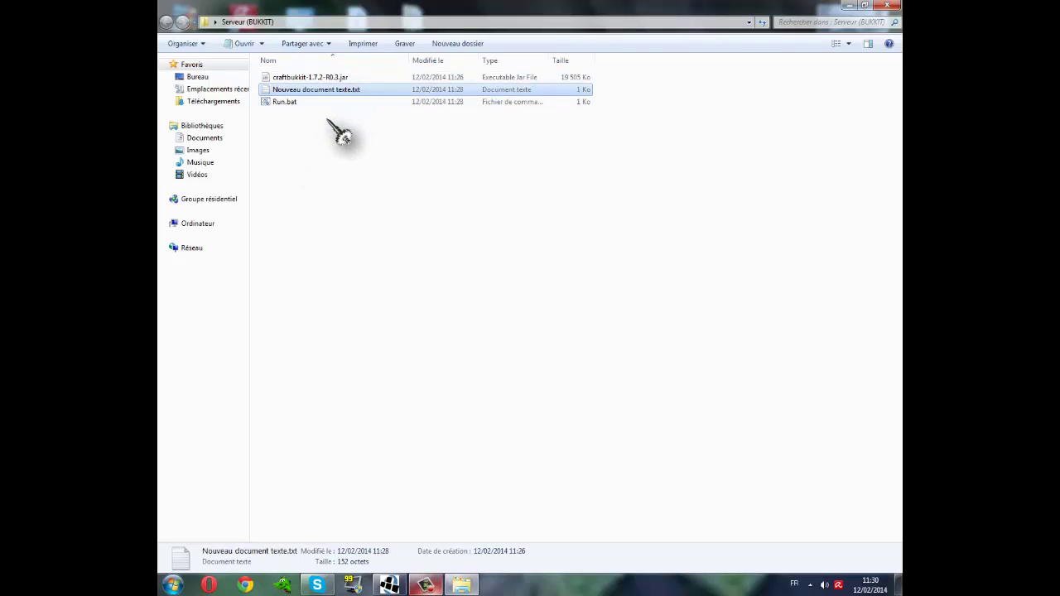
# Start the server with Run.bat, keep a single console window open and maximize it
pyautogui.click(361, 102)
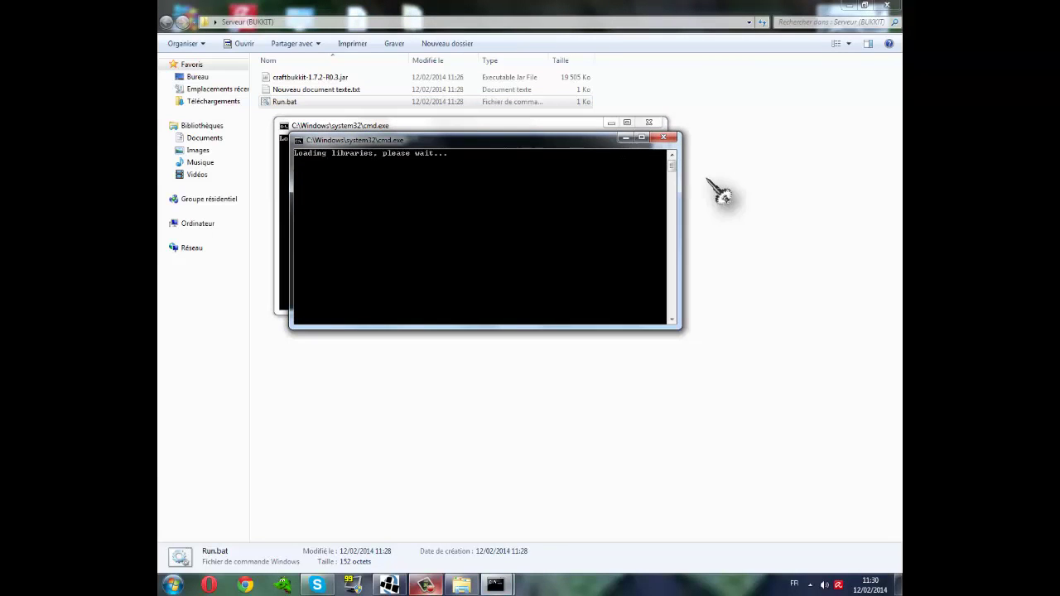
pyautogui.moveTo(606, 142); pyautogui.dragTo(591, 126)
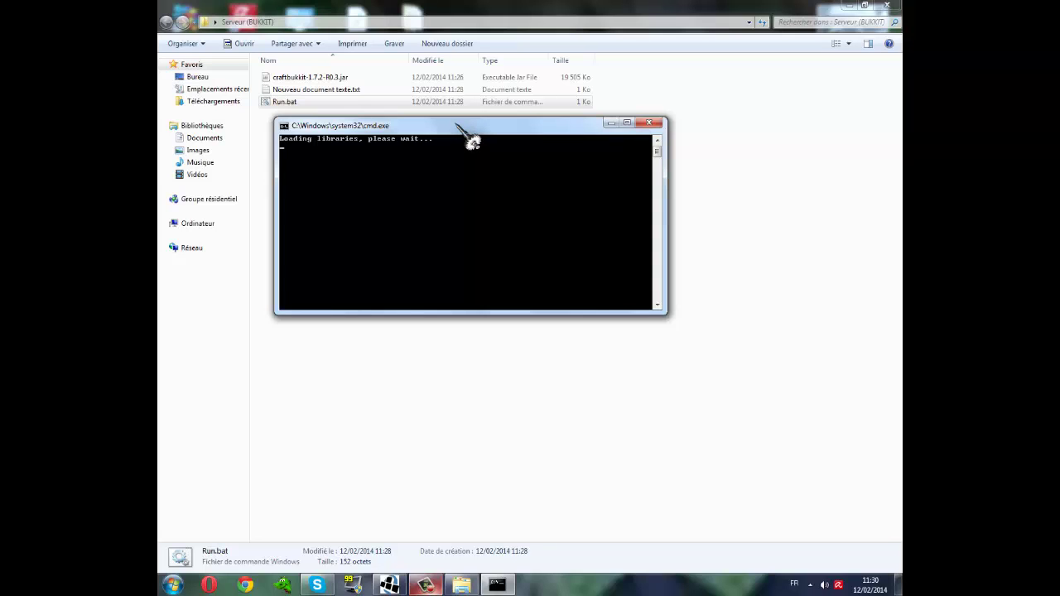
pyautogui.moveTo(457, 125); pyautogui.dragTo(418, 99)
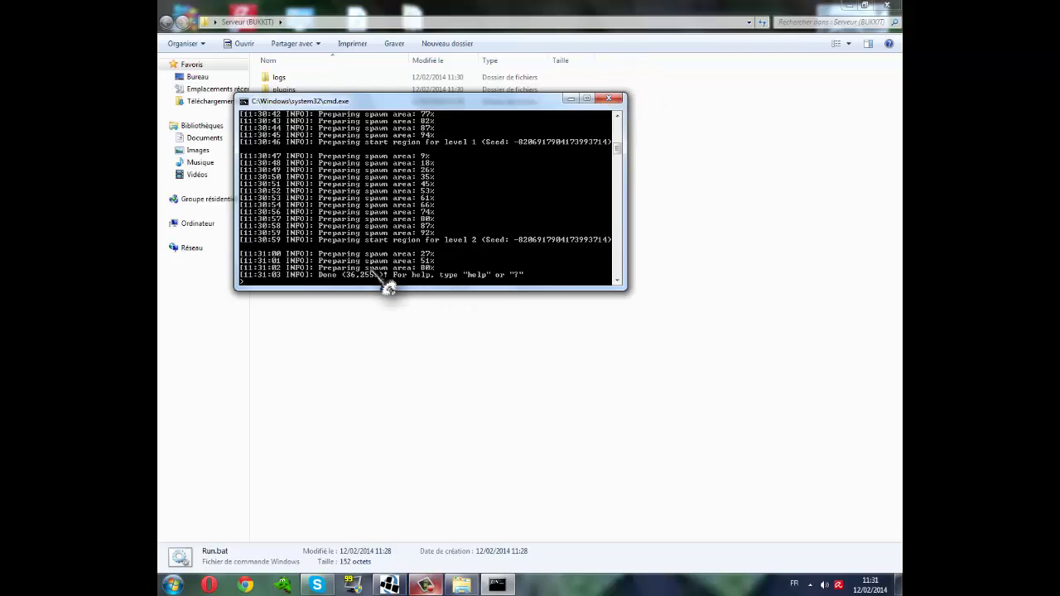
pyautogui.click(586, 99)
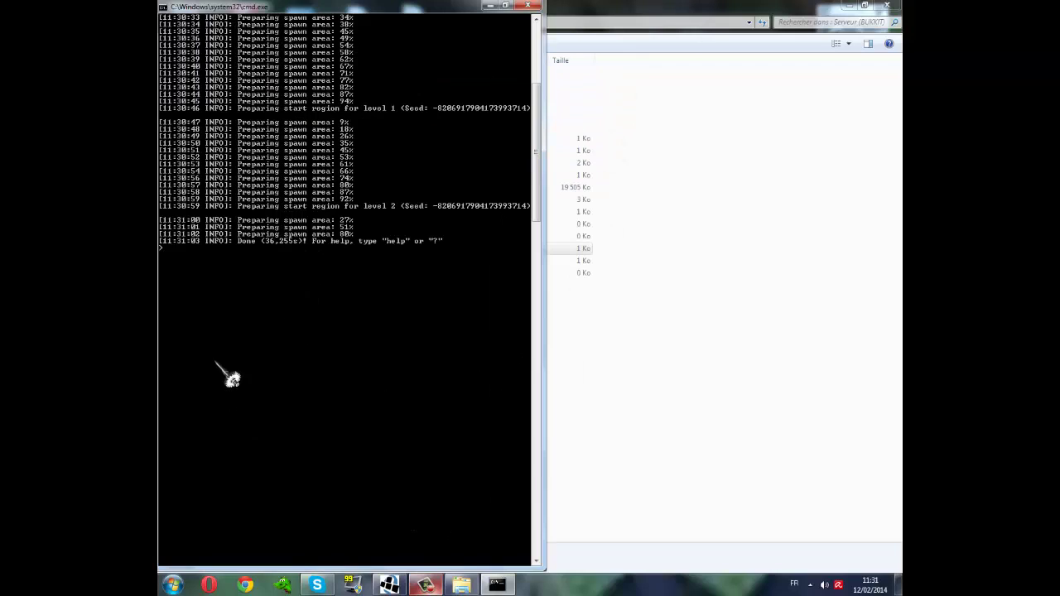
# Shut down the server with the stop command and dismiss its console window
pyautogui.write('s')
pyautogui.press('BackSpace')
pyautogui.write('stop')
pyautogui.press('Return')
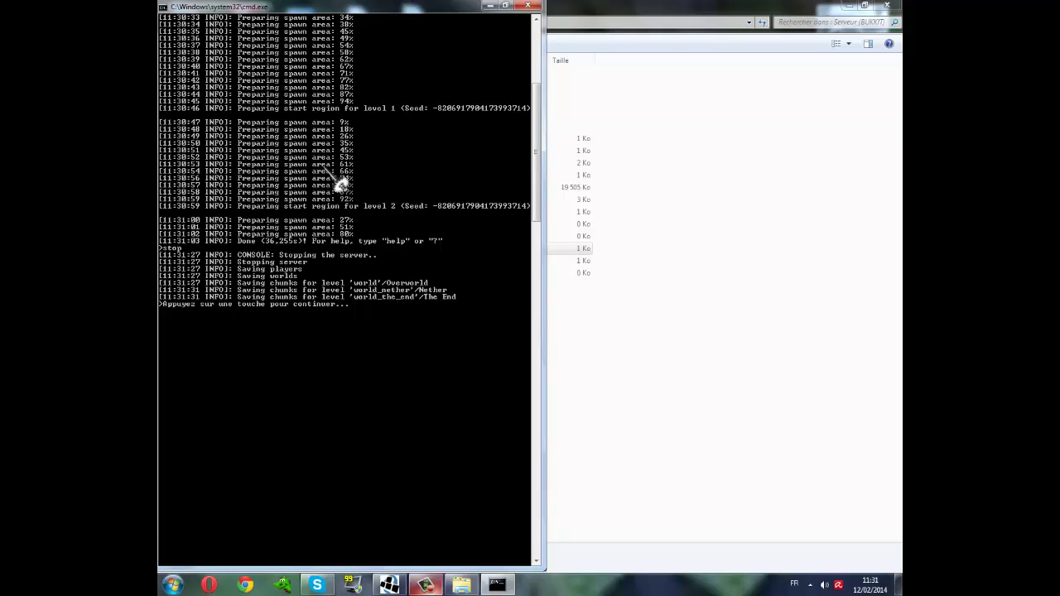
pyautogui.press('Return')
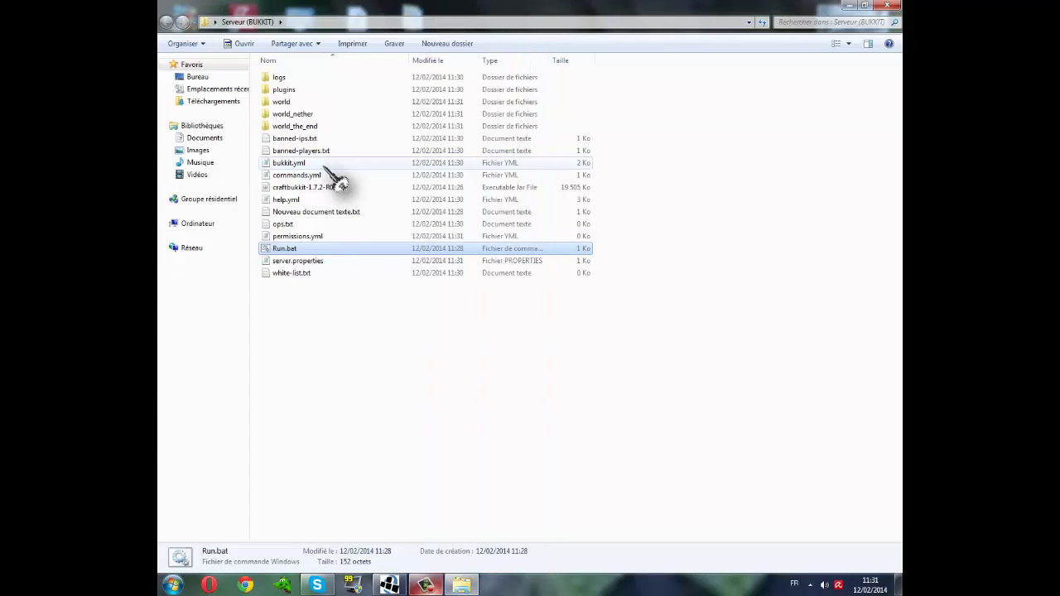
# Look over the generated files in the Serveur (BUKKIT) folder, including permissions.yml, bukkit.yml, ops.txt and server.properties
pyautogui.click(373, 237)
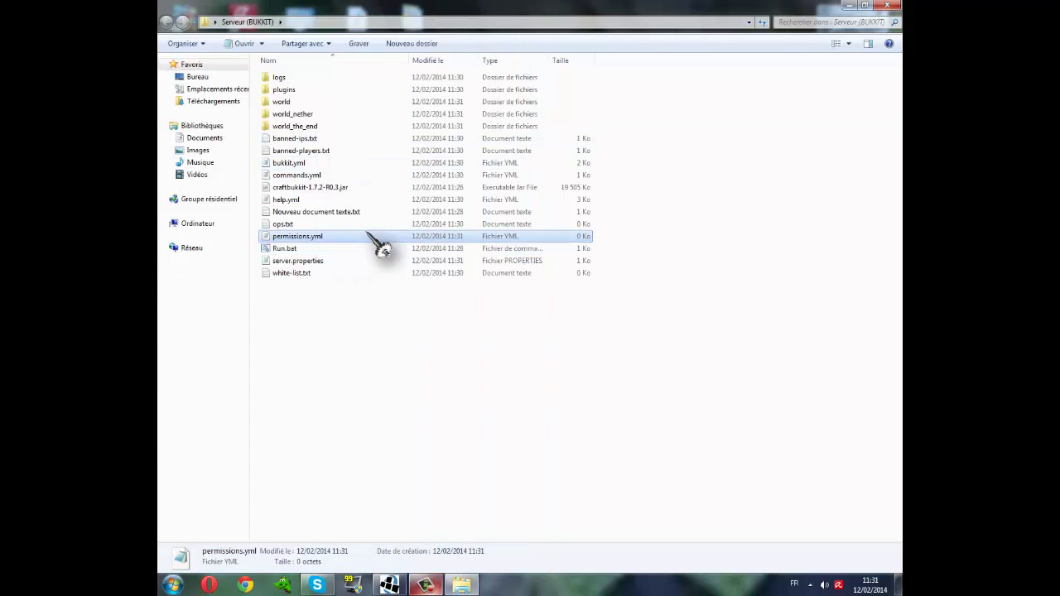
pyautogui.click(379, 201)
pyautogui.click(489, 188)
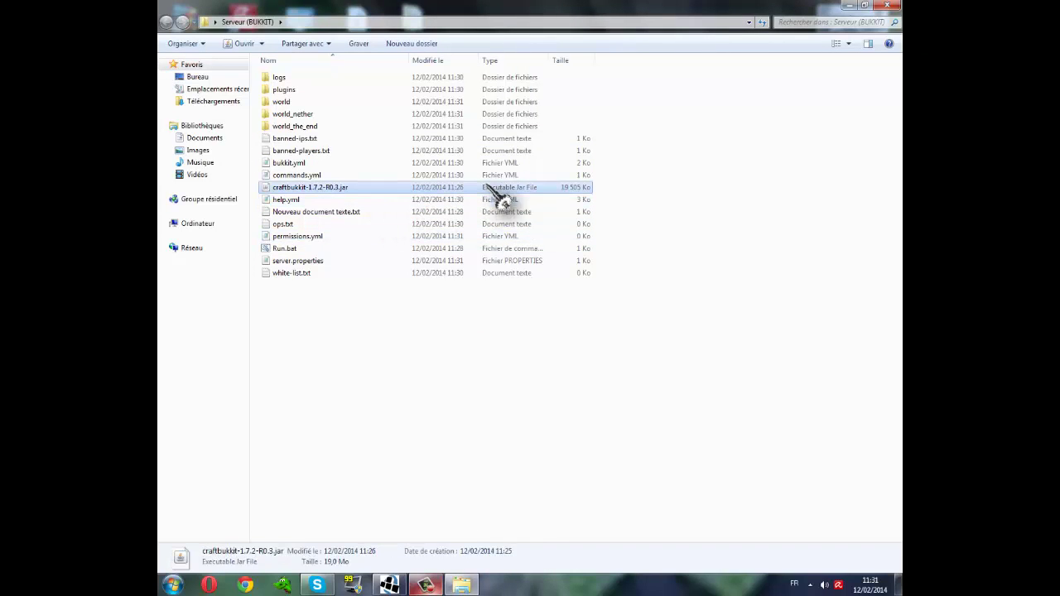
pyautogui.click(482, 176)
pyautogui.click(382, 139)
pyautogui.click(344, 163)
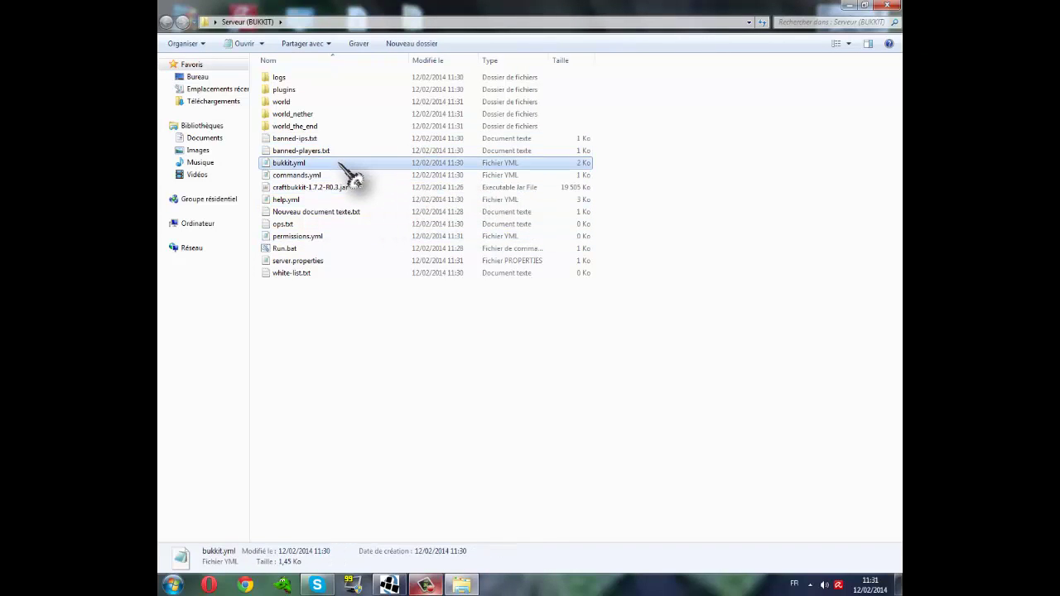
pyautogui.click(330, 189)
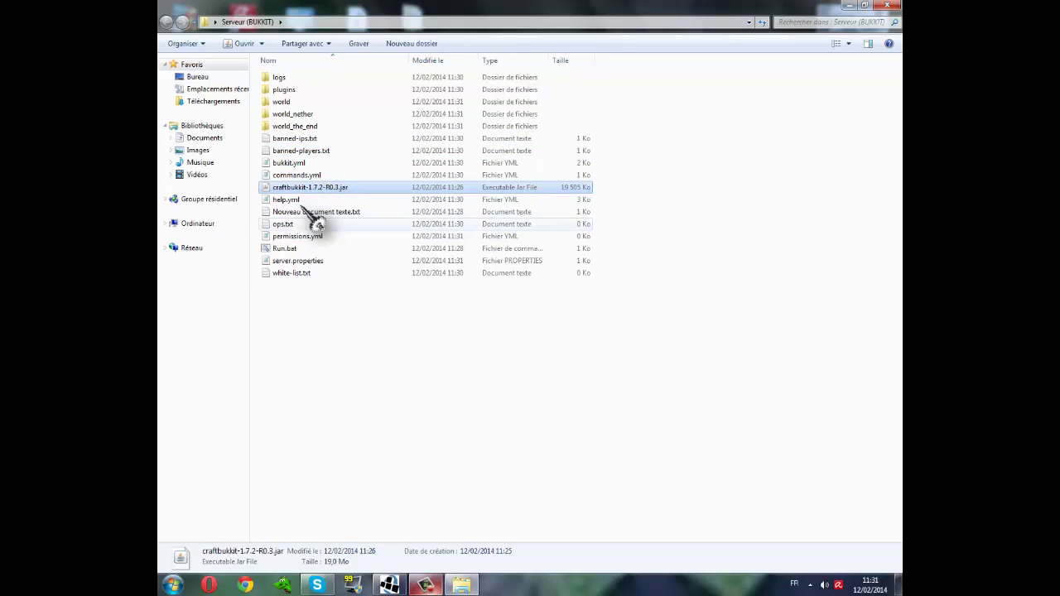
pyautogui.click(294, 223)
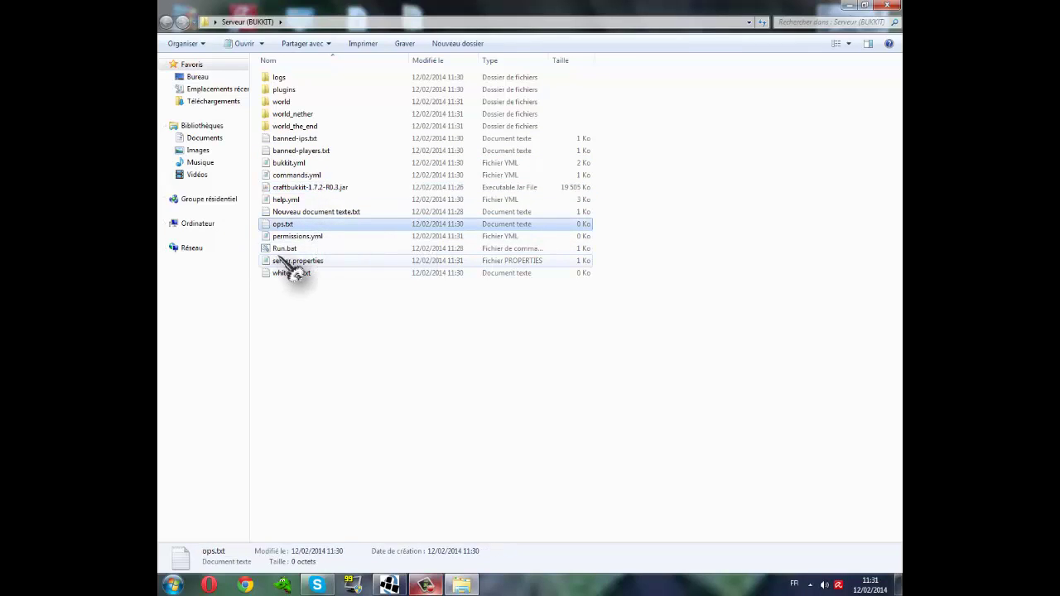
pyautogui.click(294, 261)
pyautogui.click(341, 225)
pyautogui.click(467, 262)
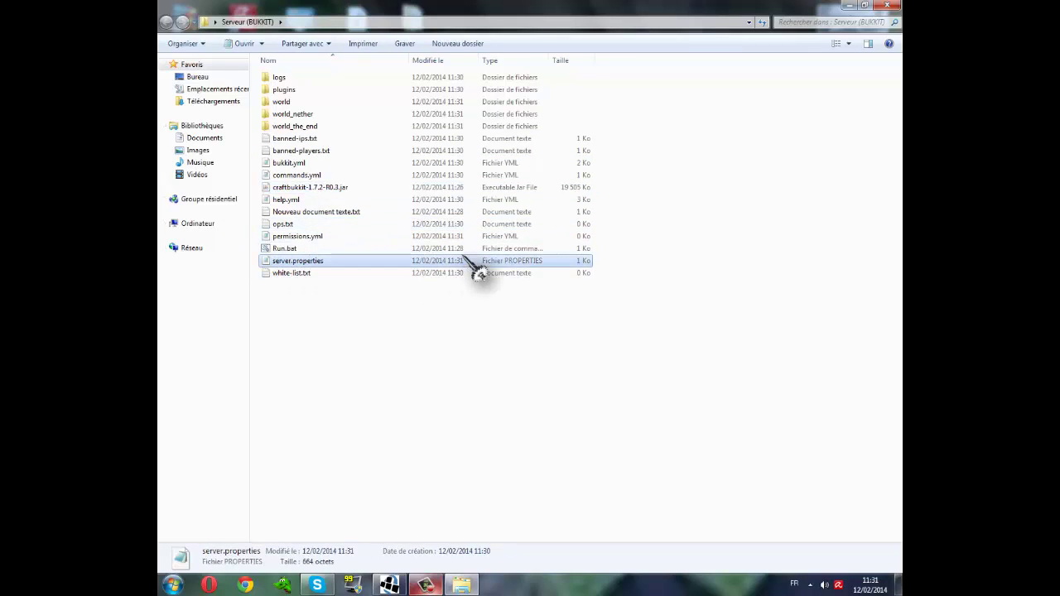
pyautogui.click(586, 249)
pyautogui.click(553, 262)
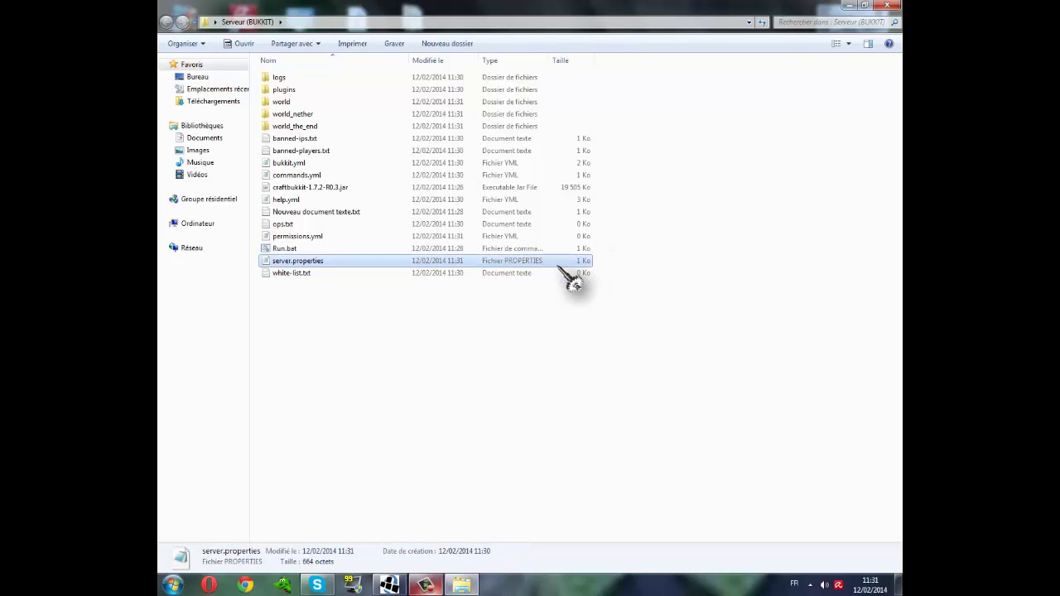
pyautogui.click(585, 248)
pyautogui.click(581, 262)
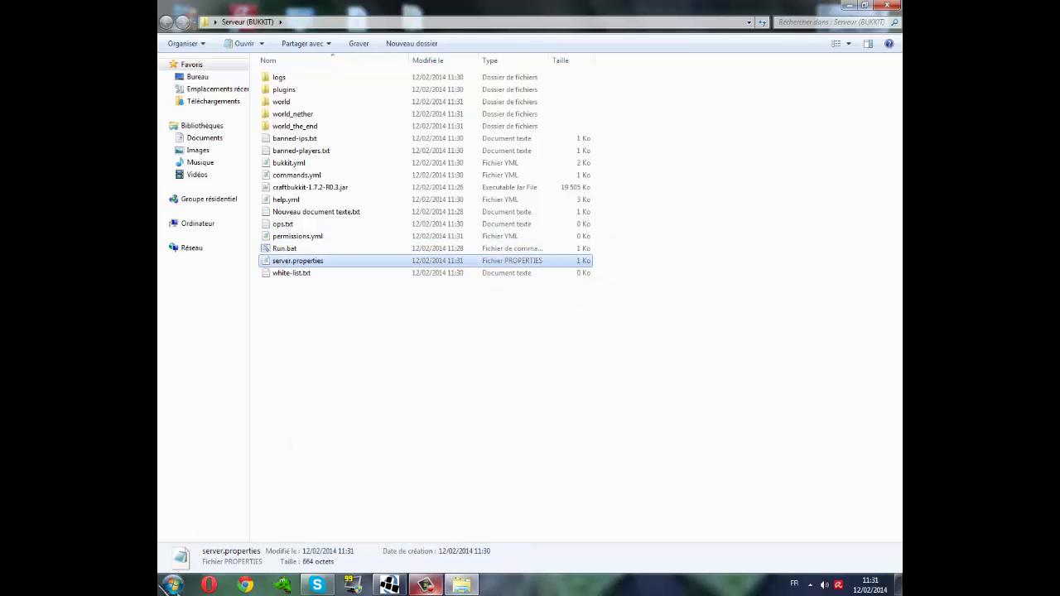
# Open the Ordinateur view
pyautogui.click(173, 585)
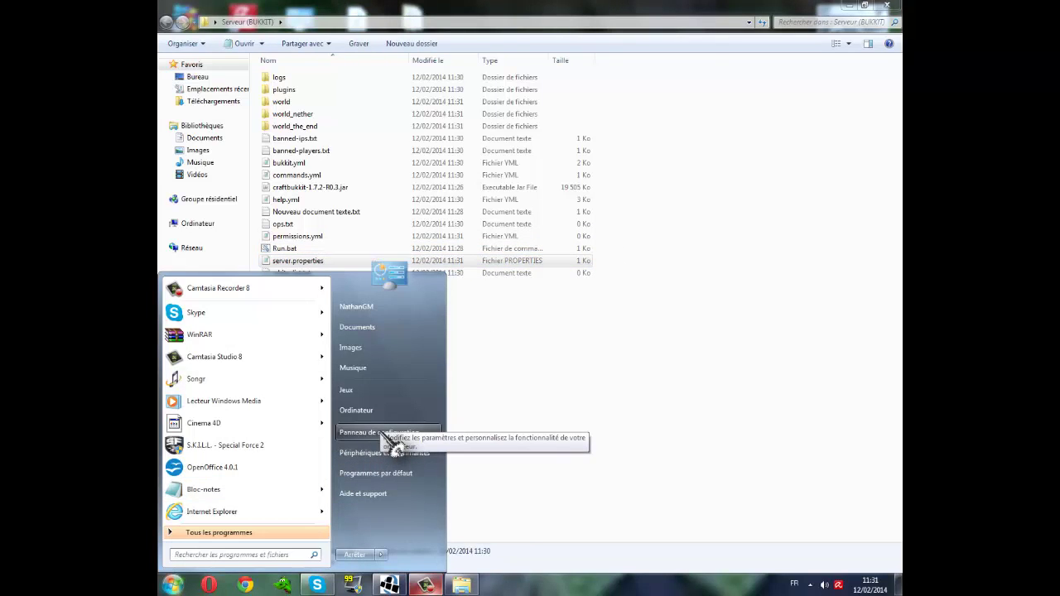
pyautogui.click(365, 412)
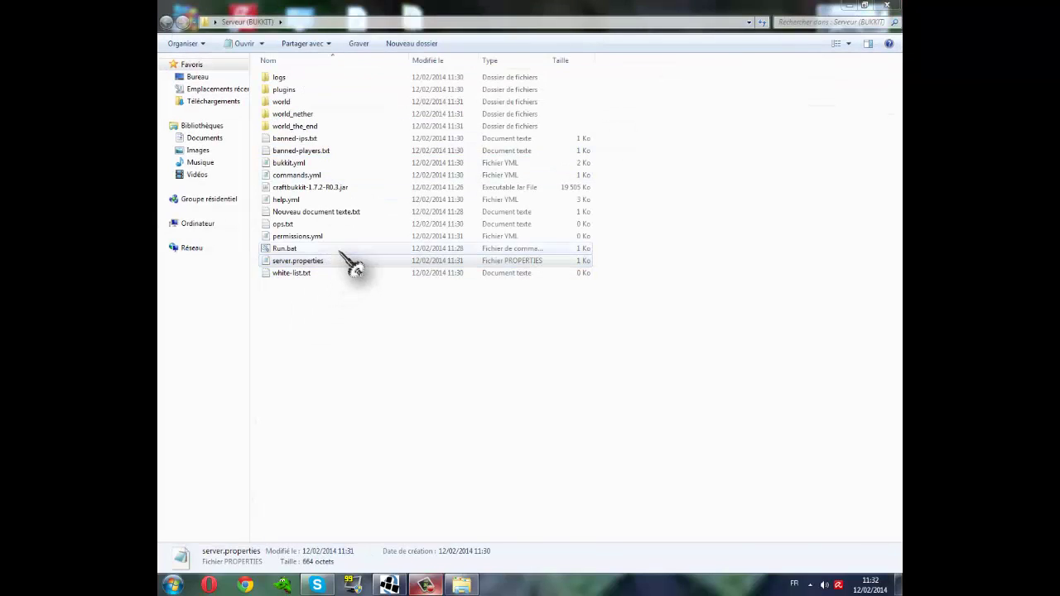
# Open server.properties from the Serveur (BUKKIT) folder in Bloc-notes and maximize its window
pyautogui.press('Up')
pyautogui.click(314, 272)
pyautogui.click(319, 261)
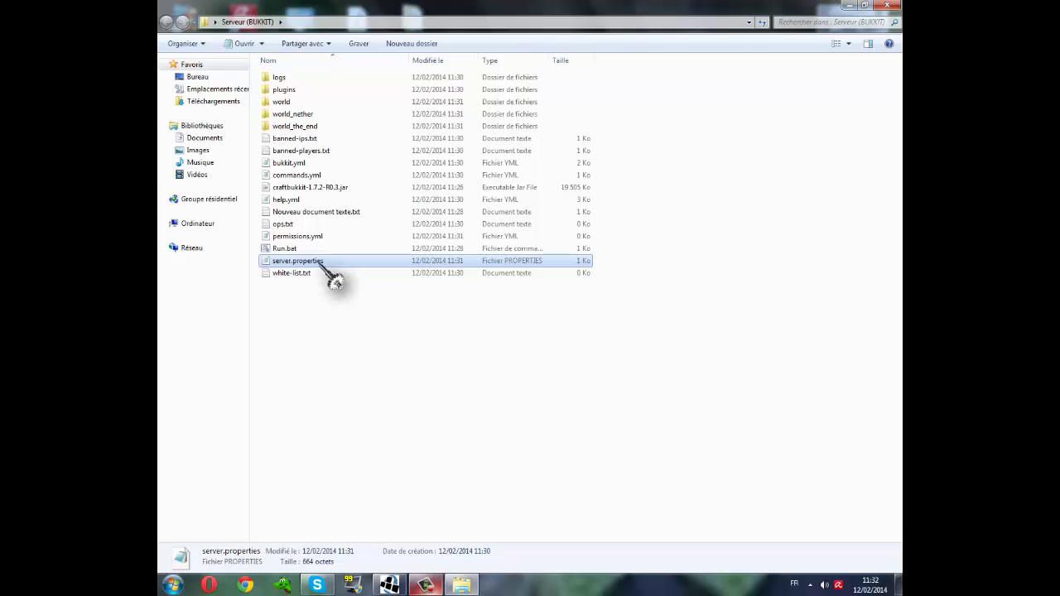
pyautogui.click(321, 263)
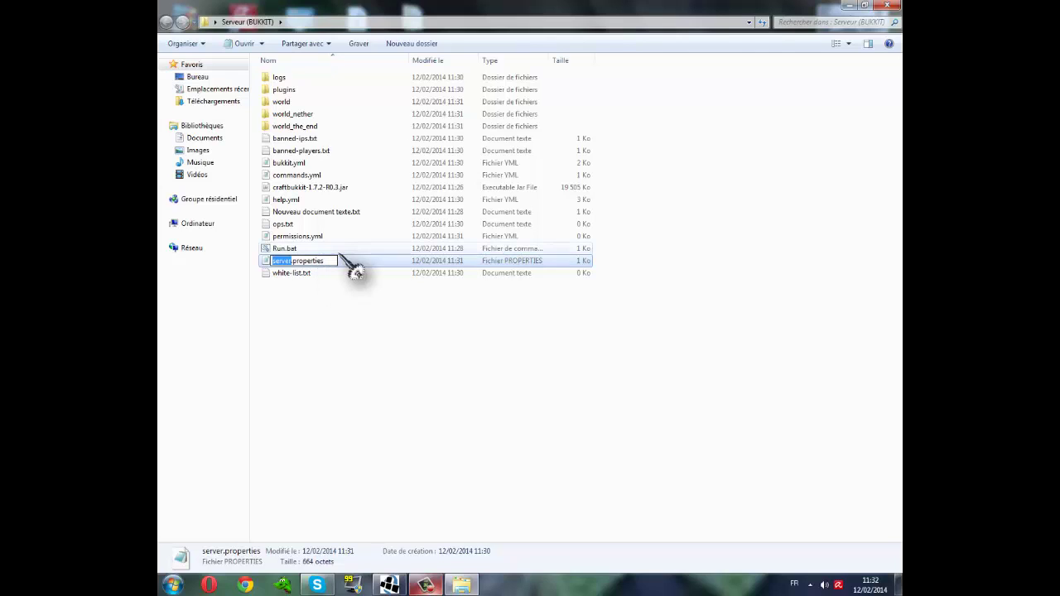
pyautogui.click(345, 260)
pyautogui.click(311, 249)
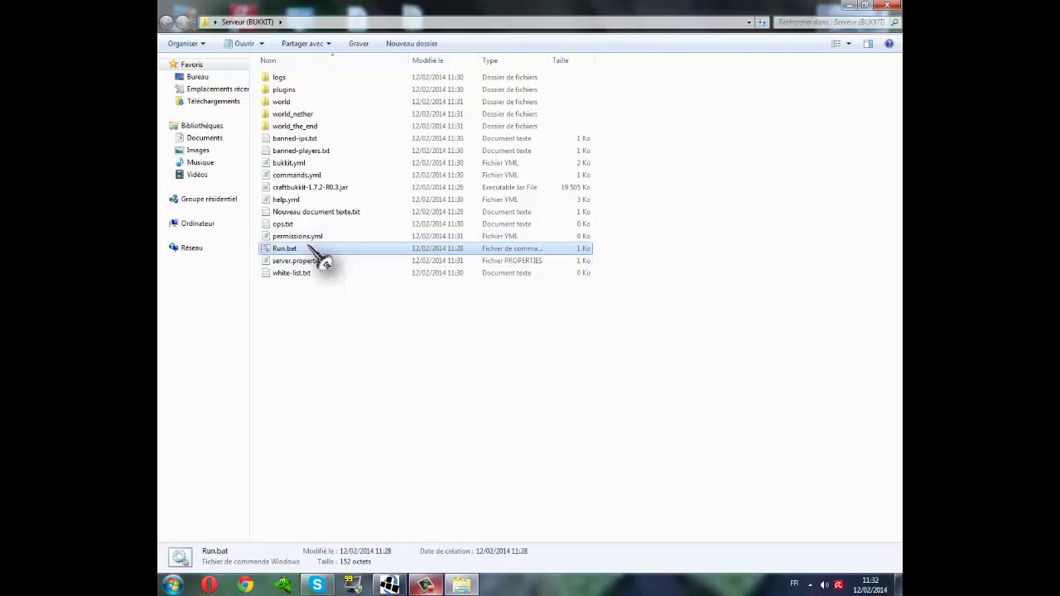
pyautogui.click(311, 263)
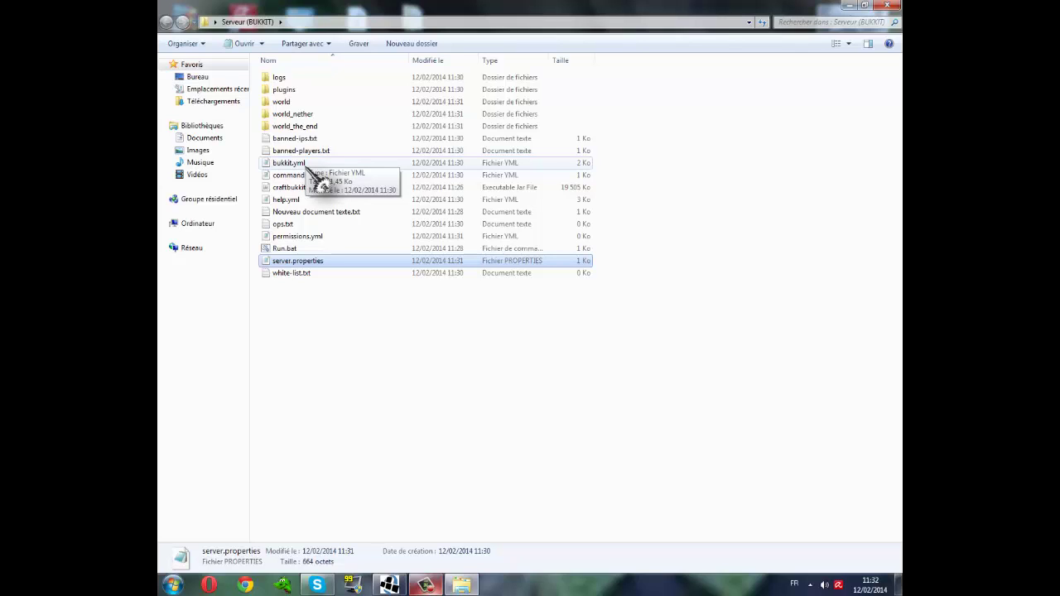
pyautogui.doubleClick(283, 271)
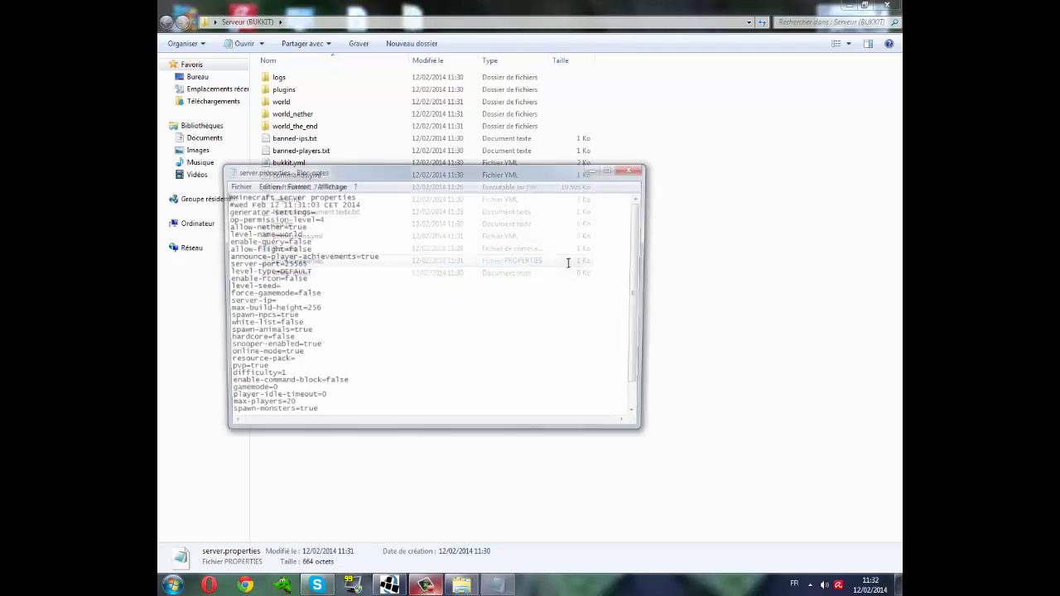
pyautogui.click(616, 169)
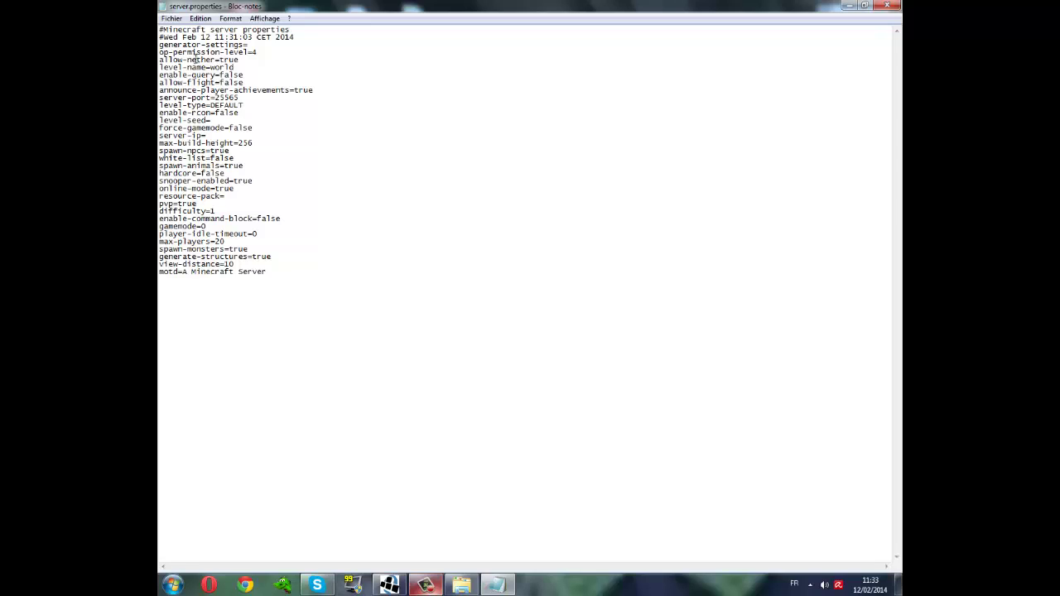
# Set max-build-height to 300 in server.properties
pyautogui.click(237, 68)
pyautogui.click(206, 135)
pyautogui.write('300')
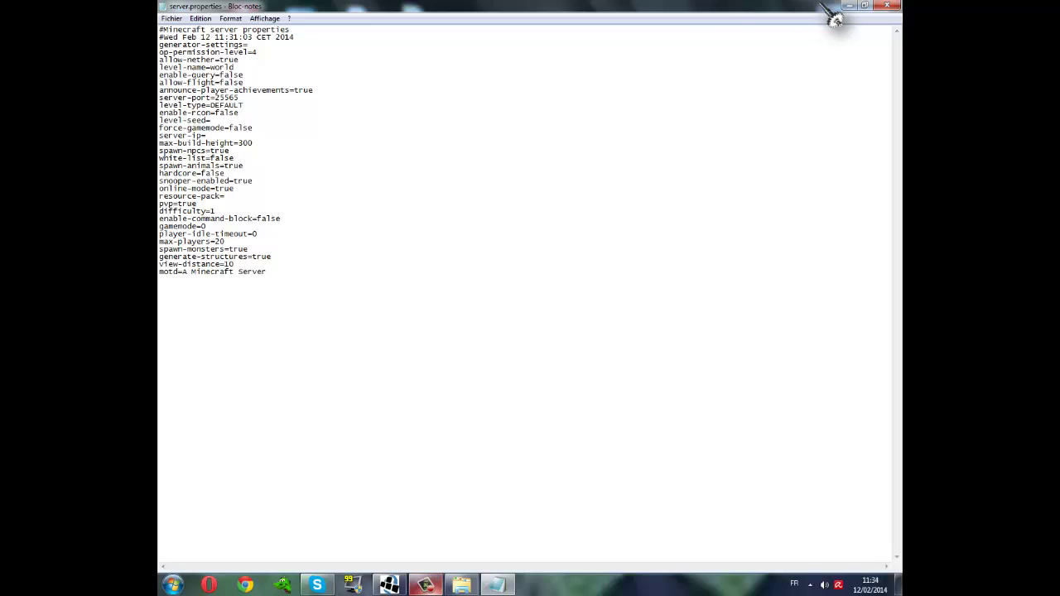
# View the contents of white-list.txt from the Serveur (BUKKIT) folder, close it and return to server.properties
pyautogui.click(886, 6)
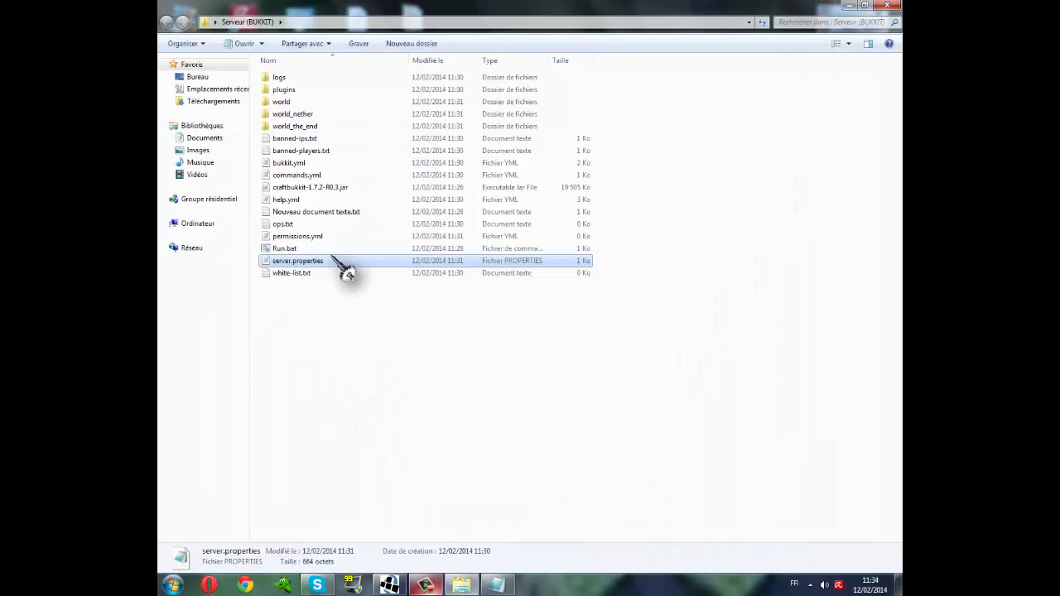
pyautogui.doubleClick(297, 273)
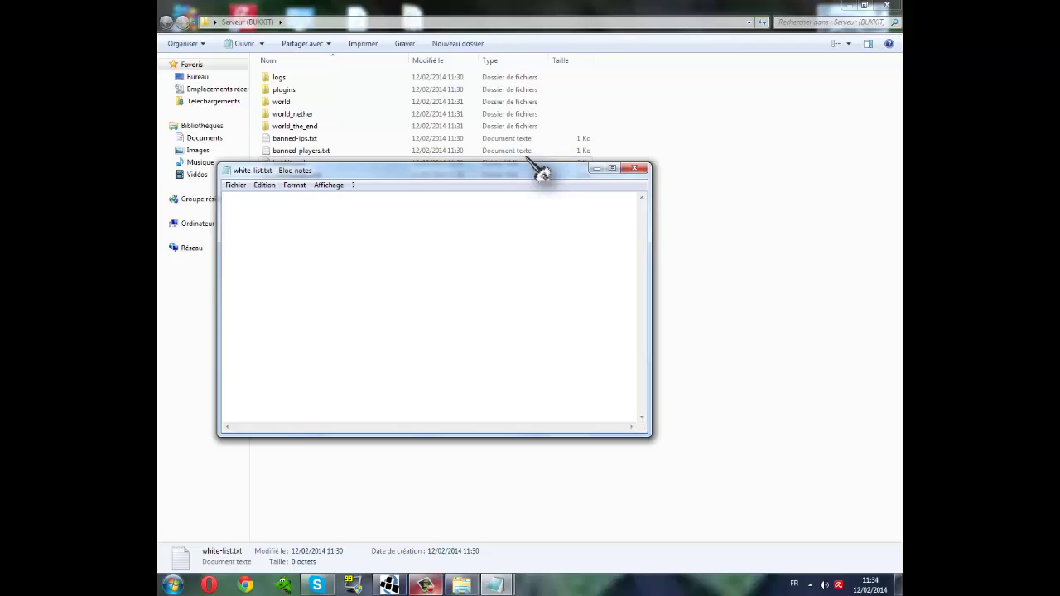
pyautogui.click(643, 171)
pyautogui.click(497, 581)
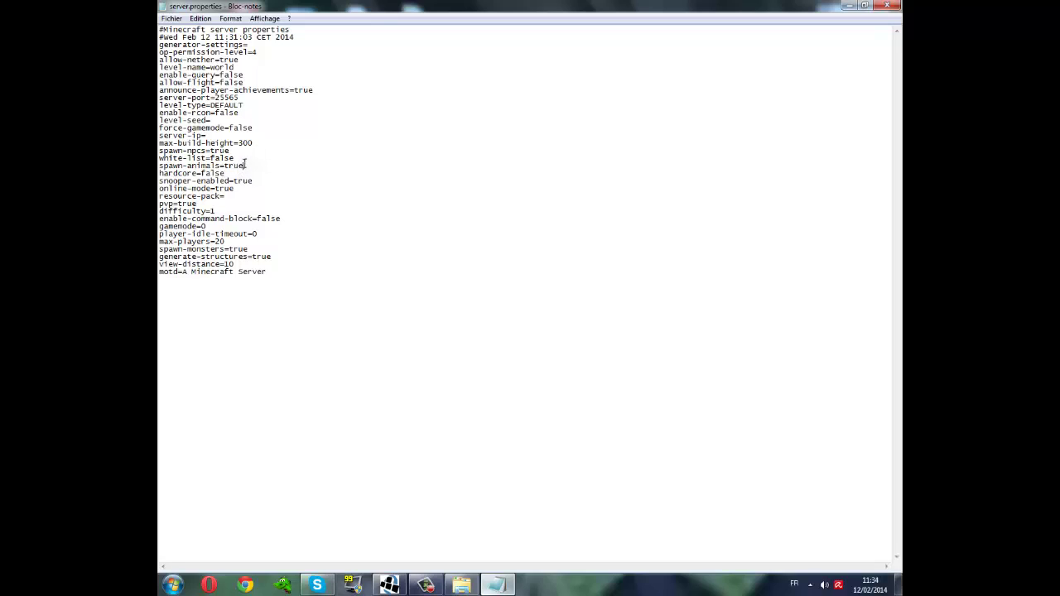
# Replace the white-list value with flase
pyautogui.press('BackSpace')
pyautogui.press('BackSpace')
pyautogui.press('BackSpace')
pyautogui.press('BackSpace')
pyautogui.write('tr')
pyautogui.press('BackSpace')
pyautogui.press('BackSpace')
pyautogui.write('fla')
pyautogui.write('se')
# Set spawn-animals to false
pyautogui.click(266, 168)
pyautogui.press('BackSpace')
pyautogui.press('BackSpace')
pyautogui.press('BackSpace')
pyautogui.press('BackSpace')
pyautogui.write('false')
pyautogui.click(246, 182)
# Paste the copied text craftbukkit-1.7.2-R0.3 as the resource-pack value, and clear that value again
pyautogui.click(250, 197)
pyautogui.rightClick(250, 197)
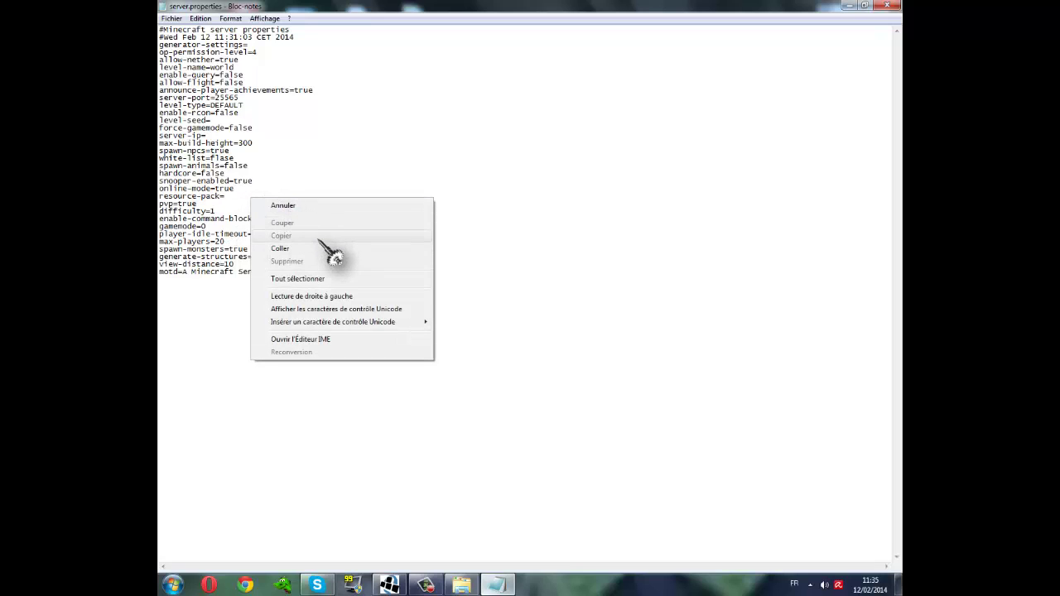
pyautogui.click(280, 248)
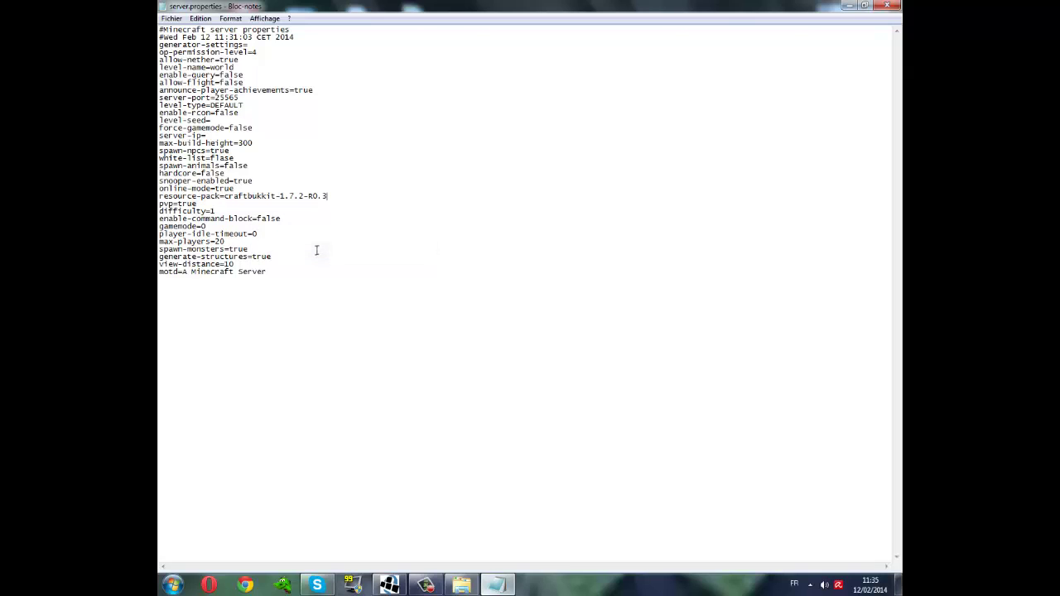
pyautogui.press('BackSpace')
pyautogui.press('BackSpace')
pyautogui.press('BackSpace')
pyautogui.press('BackSpace')
pyautogui.press('BackSpace')
pyautogui.press('BackSpace')
pyautogui.press('BackSpace')
pyautogui.press('BackSpace')
pyautogui.press('BackSpace')
pyautogui.press('BackSpace')
pyautogui.press('BackSpace')
pyautogui.press('BackSpace')
pyautogui.press('BackSpace')
pyautogui.press('BackSpace')
pyautogui.press('BackSpace')
pyautogui.press('BackSpace')
pyautogui.press('BackSpace')
pyautogui.press('BackSpace')
pyautogui.press('BackSpace')
pyautogui.press('BackSpace')
pyautogui.press('BackSpace')
# Set difficulty to 2
pyautogui.click(246, 211)
pyautogui.click(284, 218)
pyautogui.write('2')
pyautogui.click(220, 229)
pyautogui.click(285, 218)
pyautogui.click(226, 229)
# Set max-players to 80 and generate-structures to false
pyautogui.click(231, 241)
pyautogui.press('BackSpace')
pyautogui.press('BackSpace')
pyautogui.write('15')
pyautogui.click(289, 258)
pyautogui.press('BackSpace')
pyautogui.press('BackSpace')
pyautogui.press('BackSpace')
pyautogui.press('BackSpace')
pyautogui.write('false')
# Set view-distance to 15
pyautogui.click(248, 265)
pyautogui.press('BackSpace')
pyautogui.press('BackSpace')
pyautogui.write('80')
pyautogui.click(256, 264)
pyautogui.press('BackSpace')
pyautogui.press('BackSpace')
pyautogui.write('15')
# Replace the motd text with "Bienvenue sur LE Serveur de Crafteur-Master Bon jeu Yo !"
pyautogui.press('BackSpace')
pyautogui.press('BackSpace')
pyautogui.press('BackSpace')
pyautogui.press('BackSpace')
pyautogui.press('BackSpace')
pyautogui.press('BackSpace')
pyautogui.press('BackSpace')
pyautogui.press('BackSpace')
pyautogui.press('BackSpace')
pyautogui.press('BackSpace')
pyautogui.press('BackSpace')
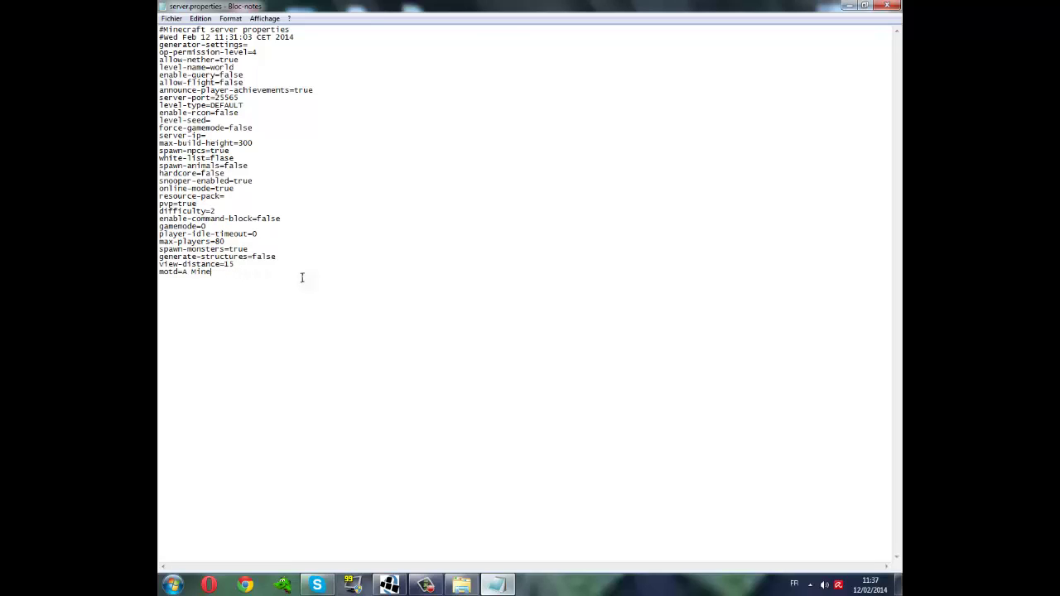
pyautogui.press('BackSpace')
pyautogui.press('BackSpace')
pyautogui.press('BackSpace')
pyautogui.press('BackSpace')
pyautogui.press('BackSpace')
pyautogui.press('BackSpace')
pyautogui.write('Bienvenu')
pyautogui.write('e sur Mon ')
pyautogui.write('serveur c')
pyautogui.press('BackSpace')
pyautogui.press('BackSpace')
pyautogui.press('BackSpace')
pyautogui.press('BackSpace')
pyautogui.press('BackSpace')
pyautogui.press('BackSpace')
pyautogui.press('BackSpace')
pyautogui.press('BackSpace')
pyautogui.press('BackSpace')
pyautogui.press('BackSpace')
pyautogui.press('BackSpace')
pyautogui.press('BackSpace')
pyautogui.write('LE')
pyautogui.write(' Serveur ')
pyautogui.write('de ')
pyautogui.write('XC')
pyautogui.press('BackSpace')
pyautogui.press('BackSpace')
pyautogui.write('Crafteu')
pyautogui.write('r-M')
pyautogui.write('atd')
pyautogui.write('e')
pyautogui.press('BackSpace')
pyautogui.press('BackSpace')
pyautogui.write('ster')
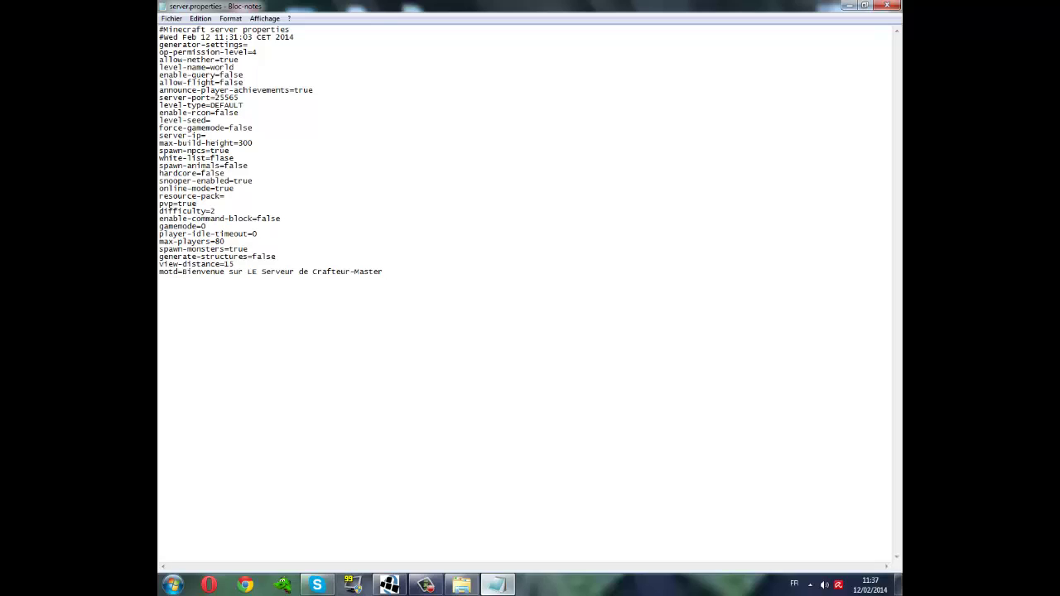
pyautogui.write(' Bon jeu Yo !')
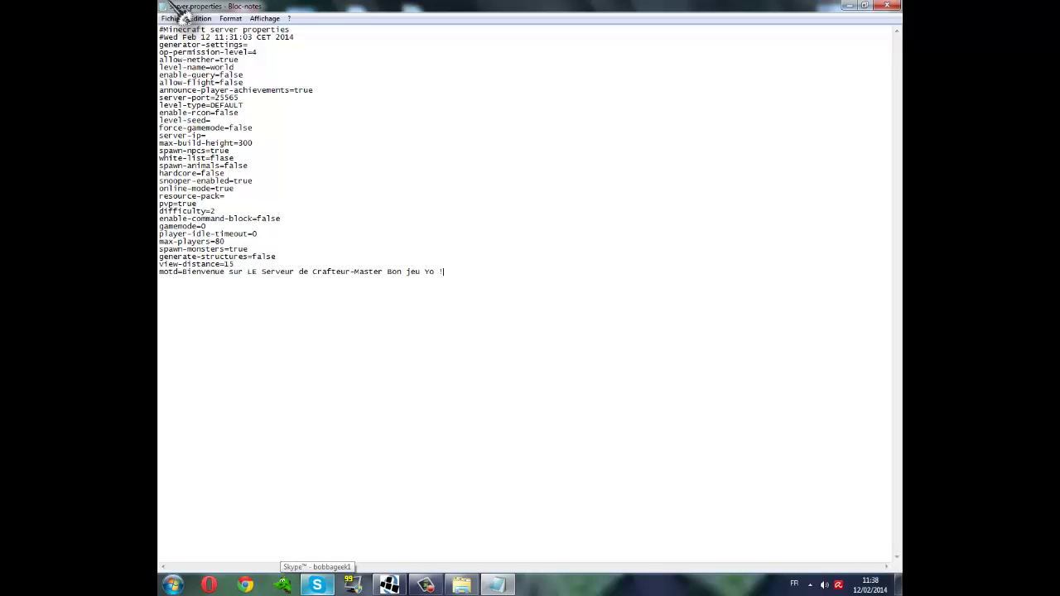
# Save server.properties and close its window
pyautogui.click(171, 18)
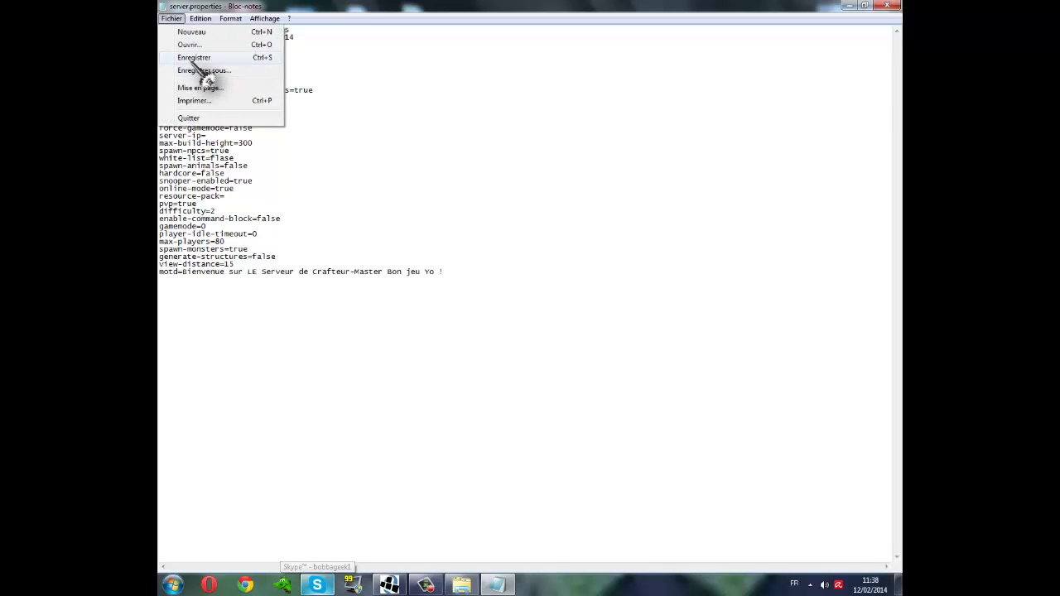
pyautogui.click(196, 58)
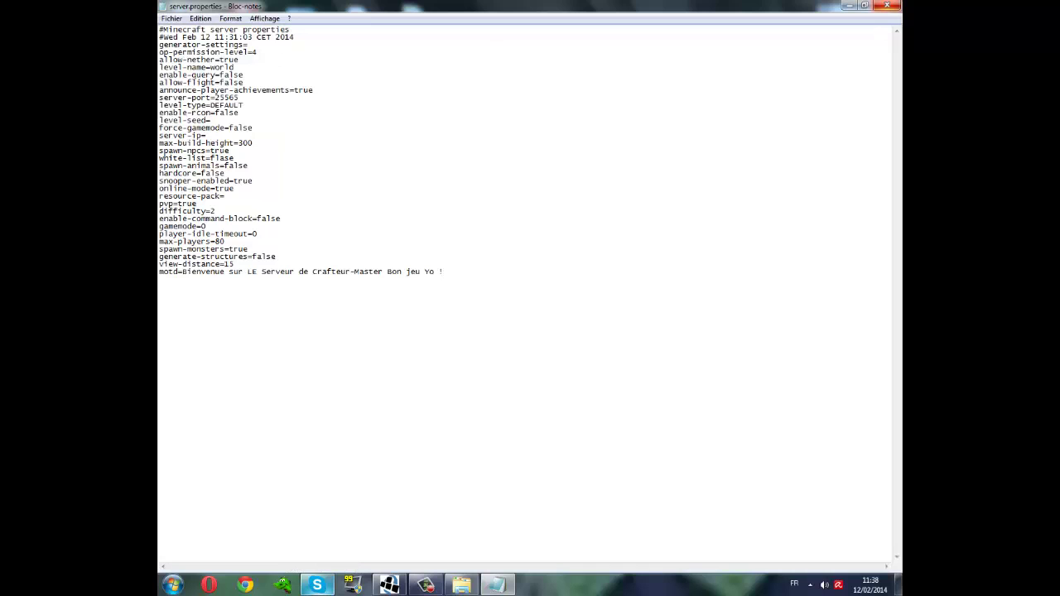
pyautogui.click(887, 5)
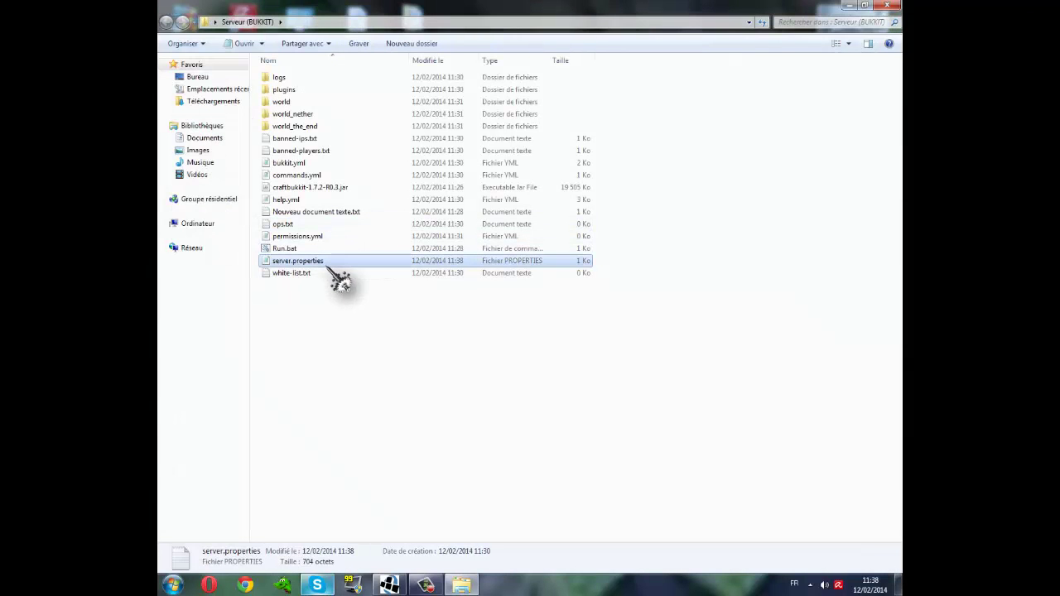
# Switch to K-Meleon, load the bookmarked neufbox - Authentification page and continue with the service-button identification
pyautogui.click(283, 585)
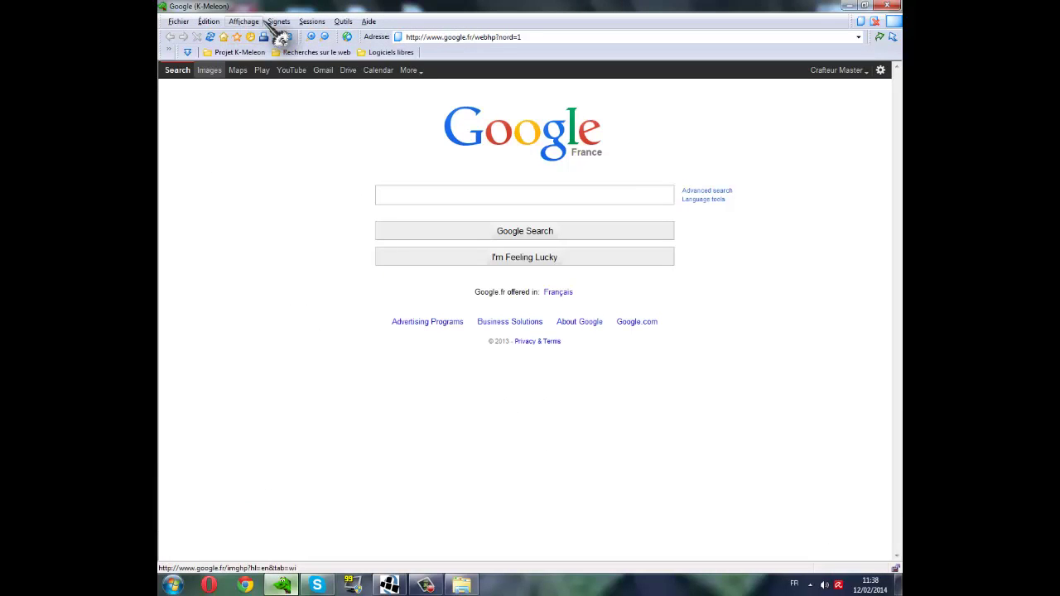
pyautogui.click(279, 22)
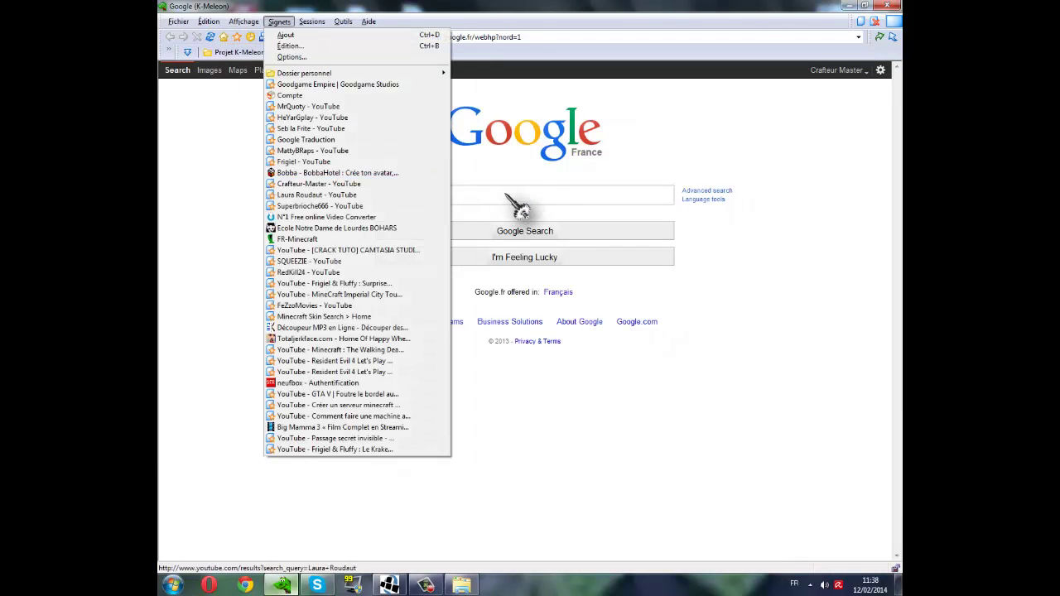
pyautogui.click(506, 196)
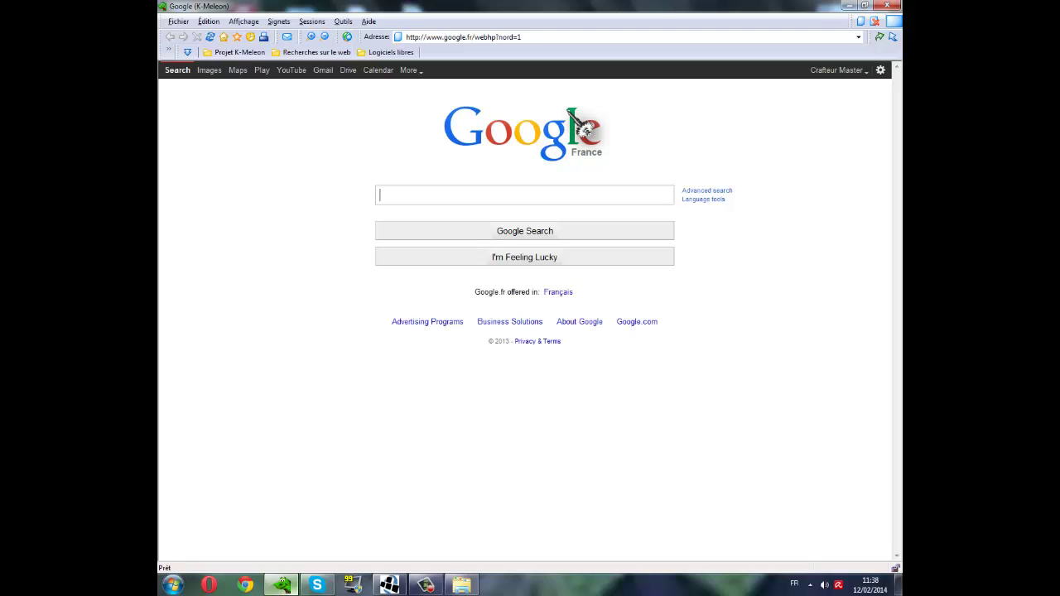
pyautogui.click(278, 21)
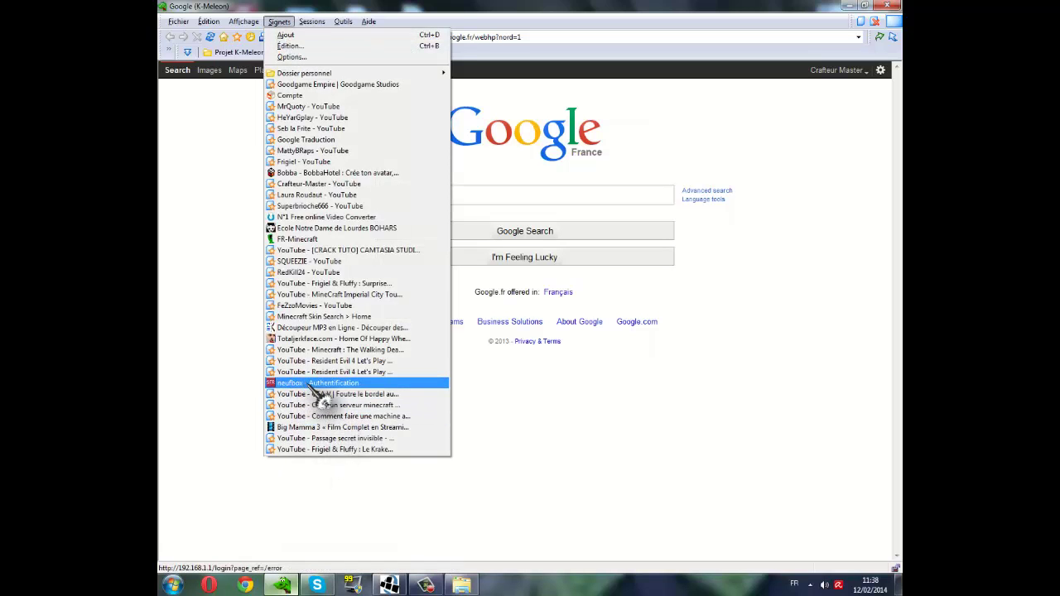
pyautogui.click(300, 383)
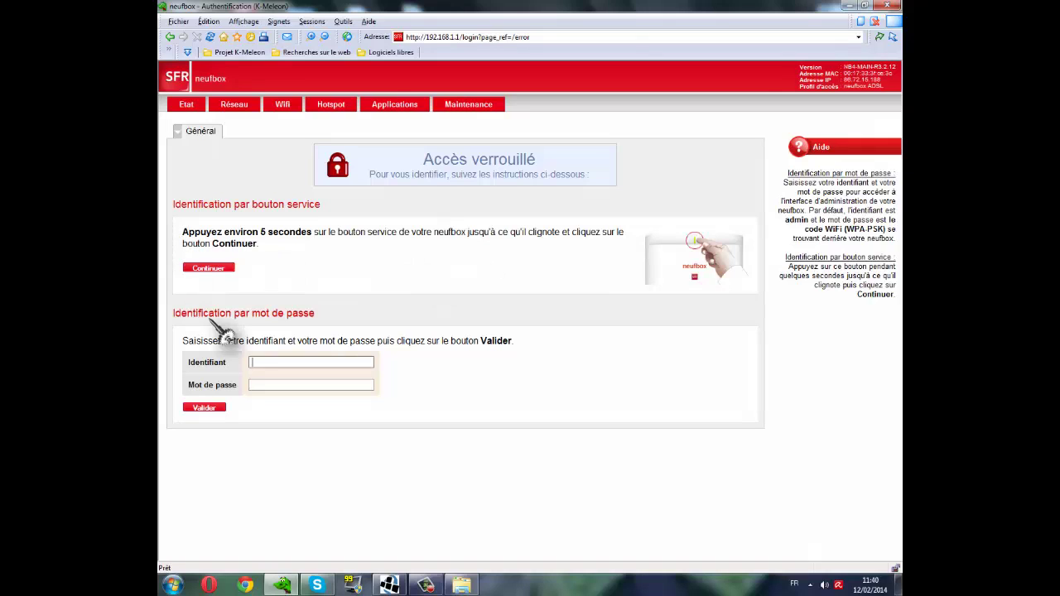
pyautogui.click(208, 269)
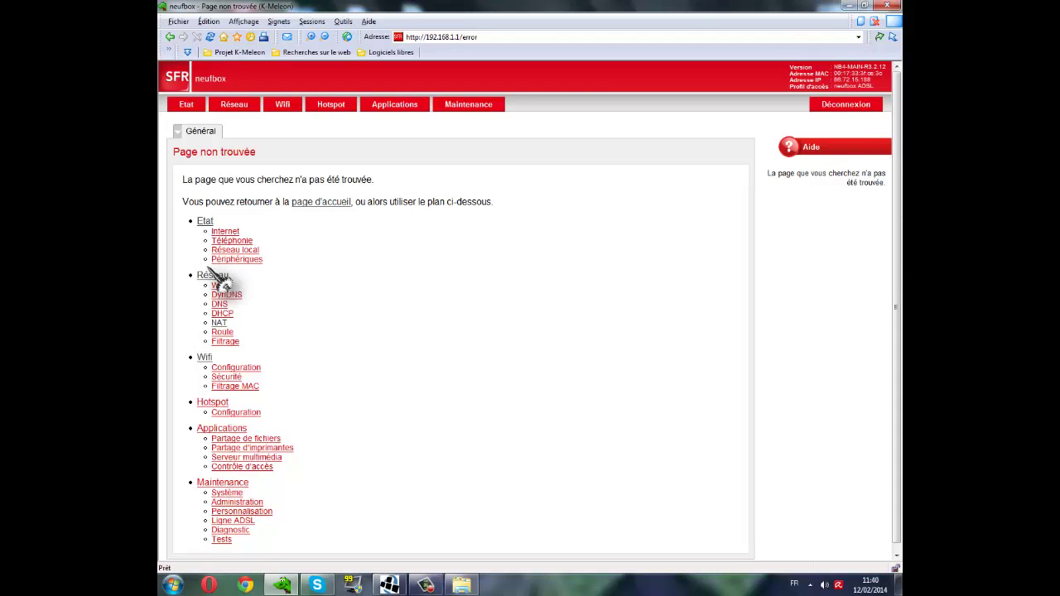
pyautogui.moveTo(447, 587)
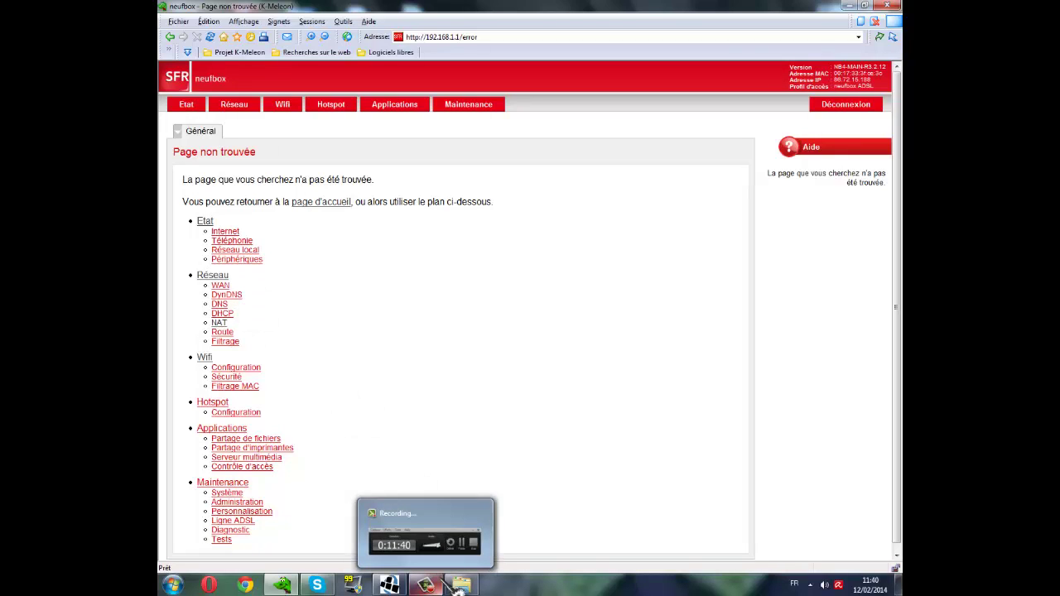
pyautogui.click(458, 586)
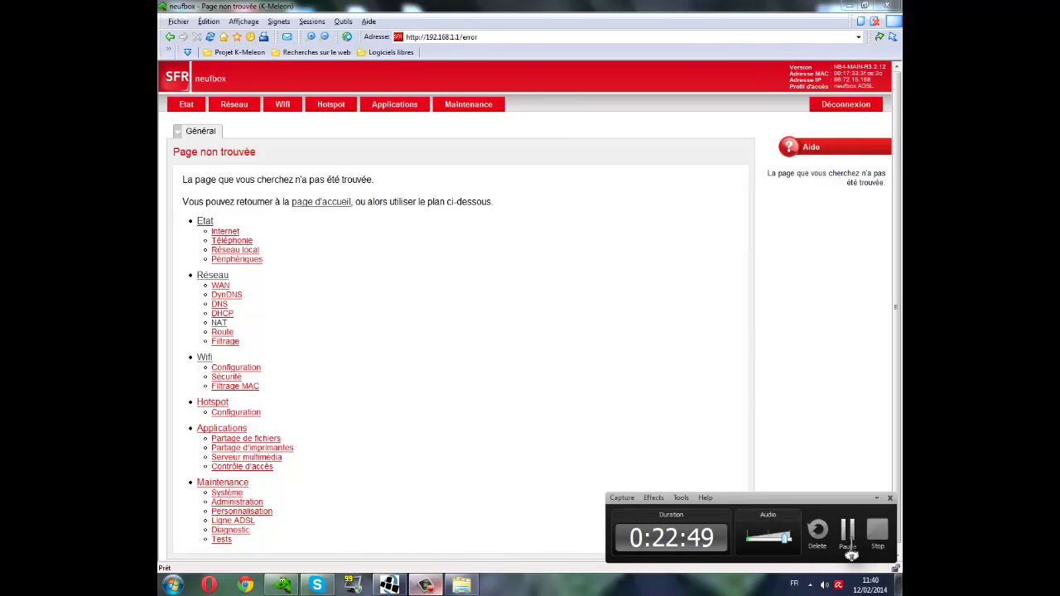
pyautogui.click(427, 586)
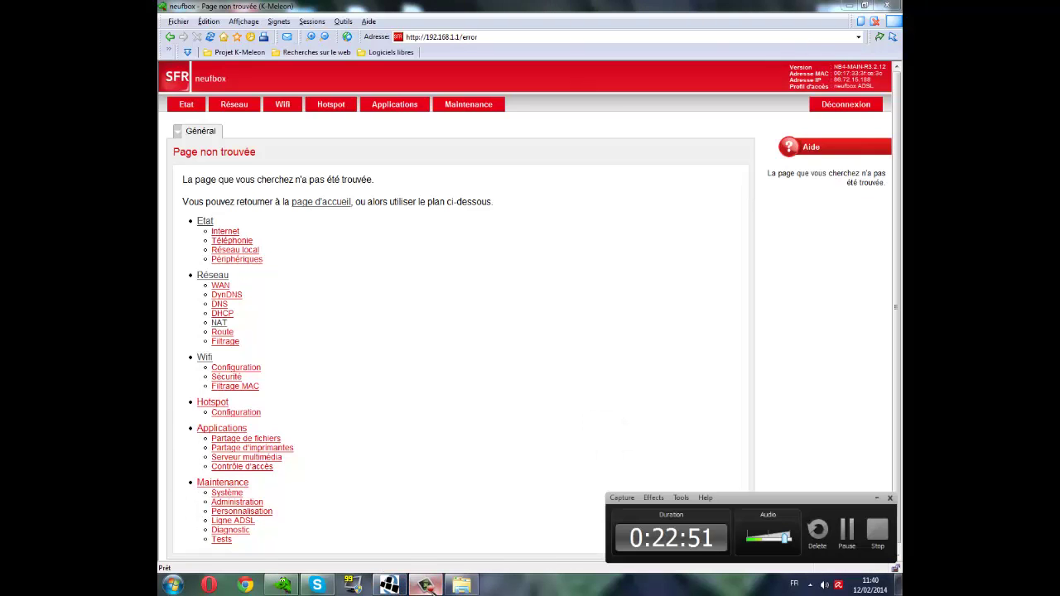
pyautogui.click(846, 529)
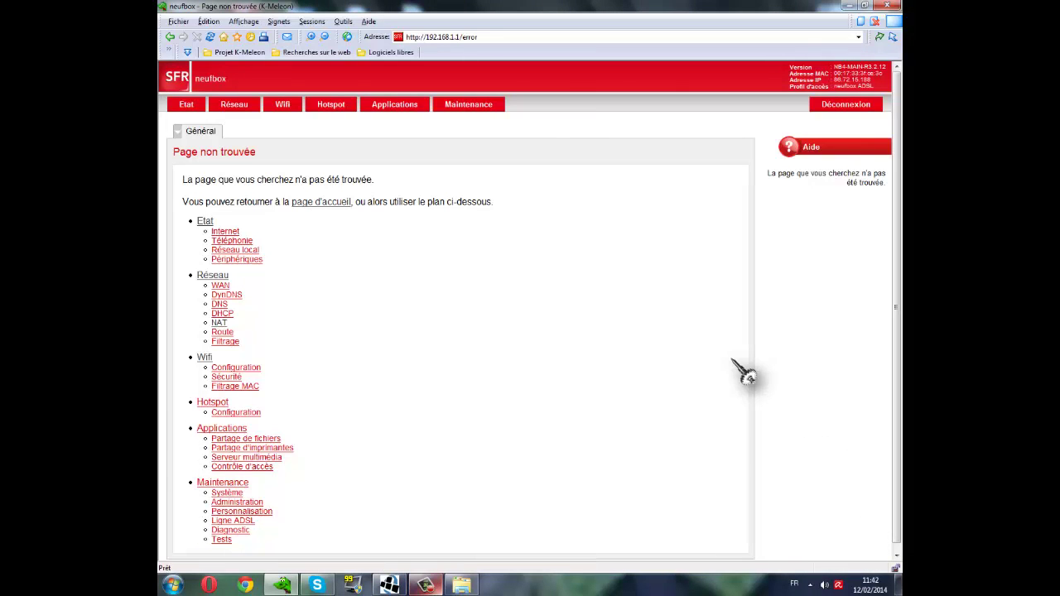
pyautogui.click(427, 585)
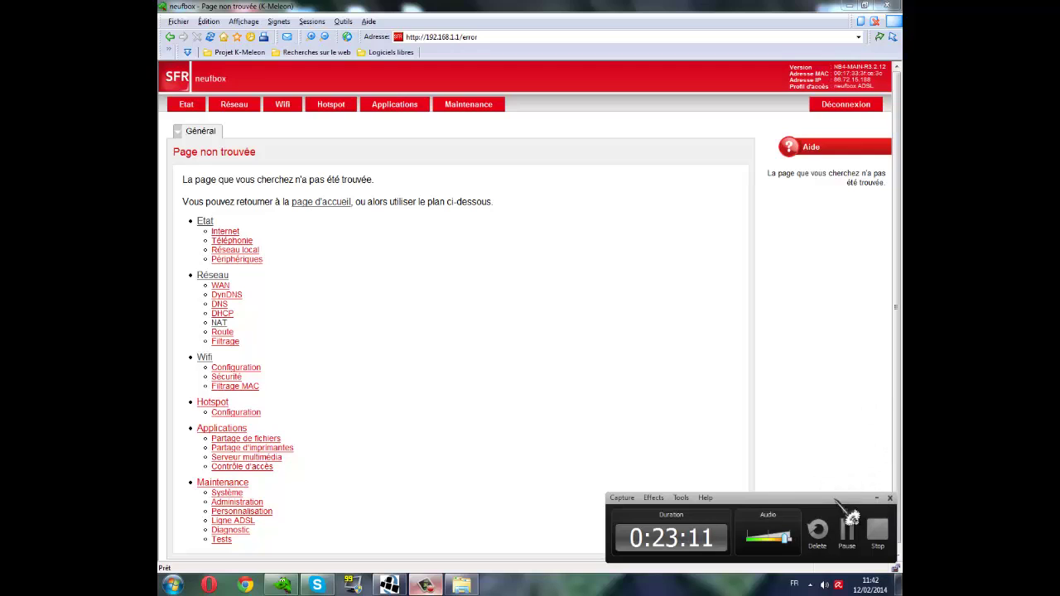
pyautogui.click(876, 497)
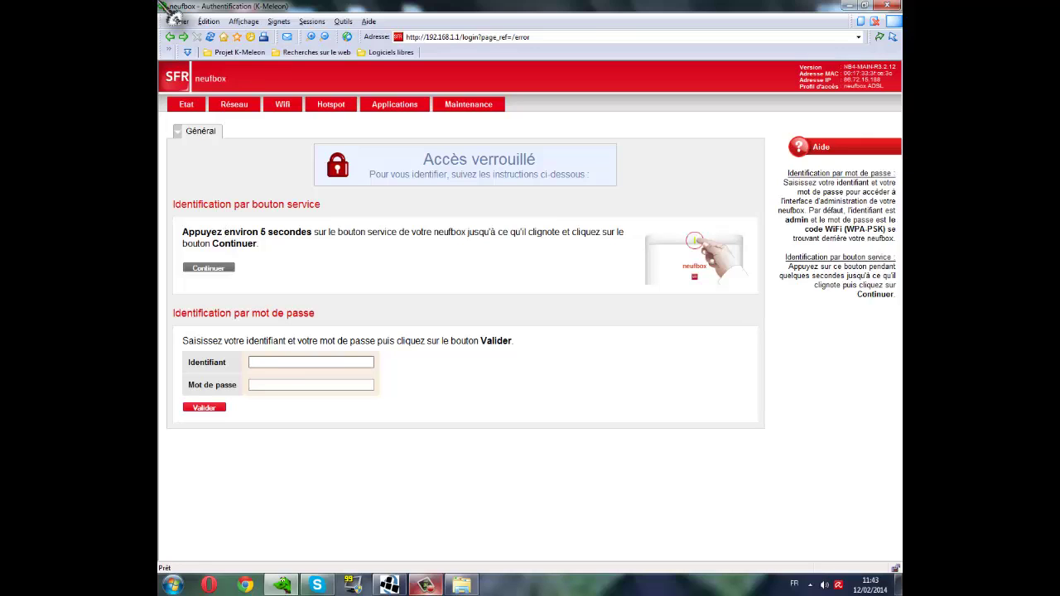
# Open the NAT settings in the neufbox's Réseau section and delete the existing Minecraft port translation rule
pyautogui.click(231, 106)
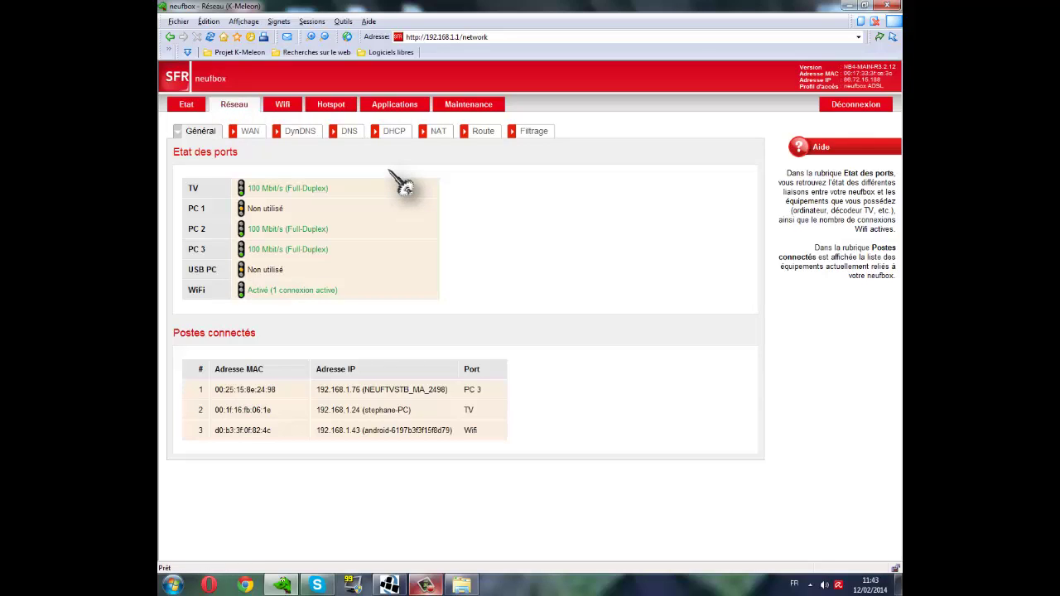
pyautogui.click(425, 585)
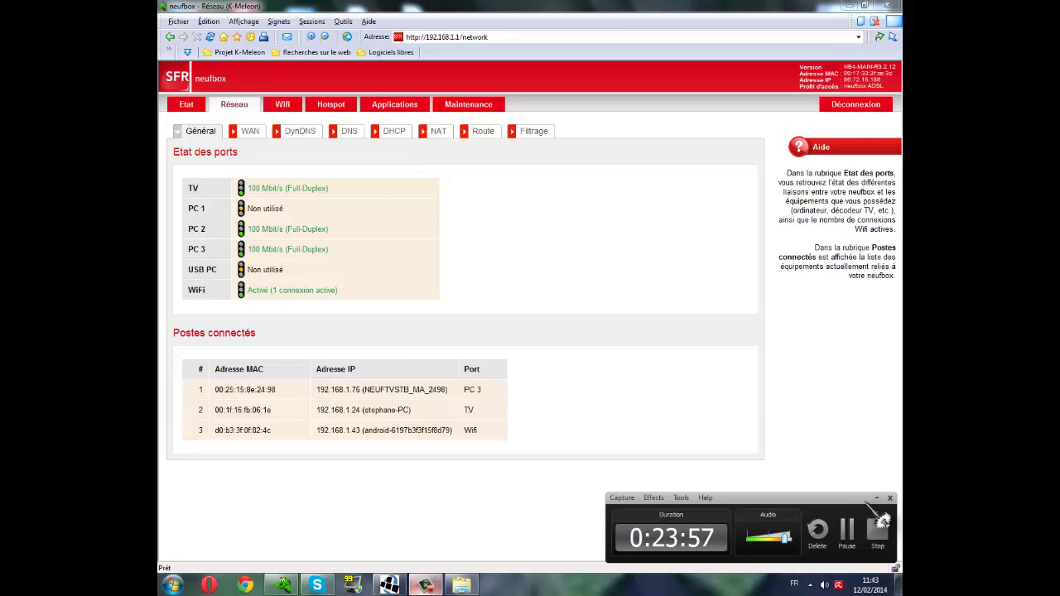
pyautogui.click(885, 498)
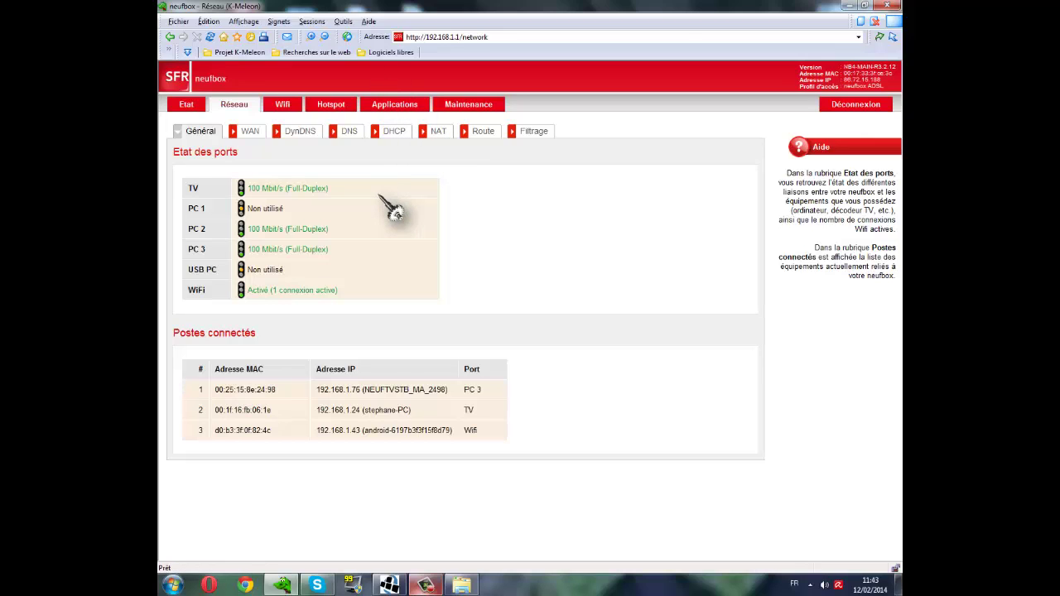
pyautogui.click(439, 132)
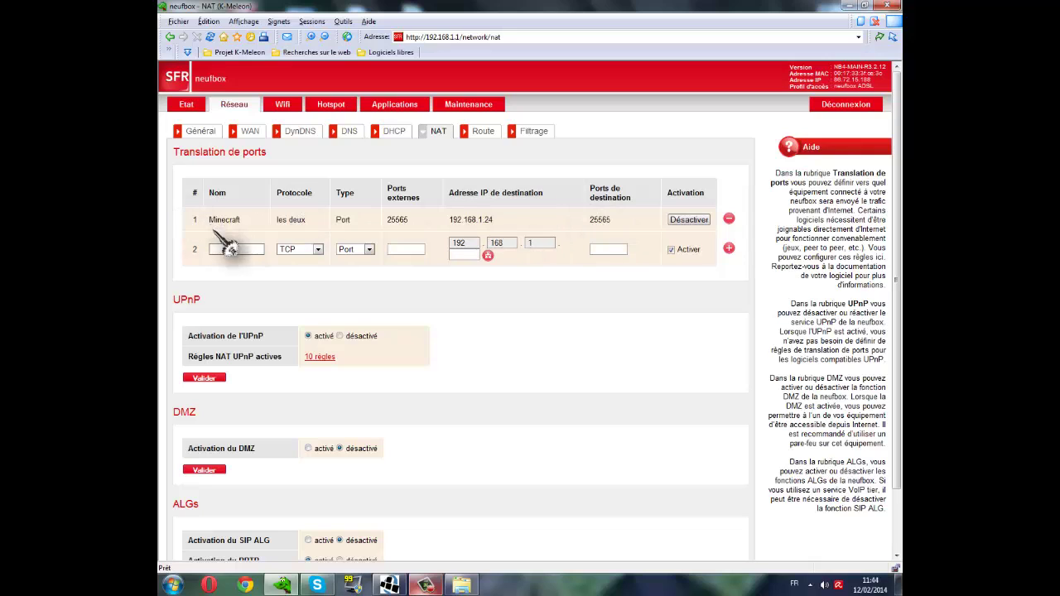
pyautogui.click(728, 219)
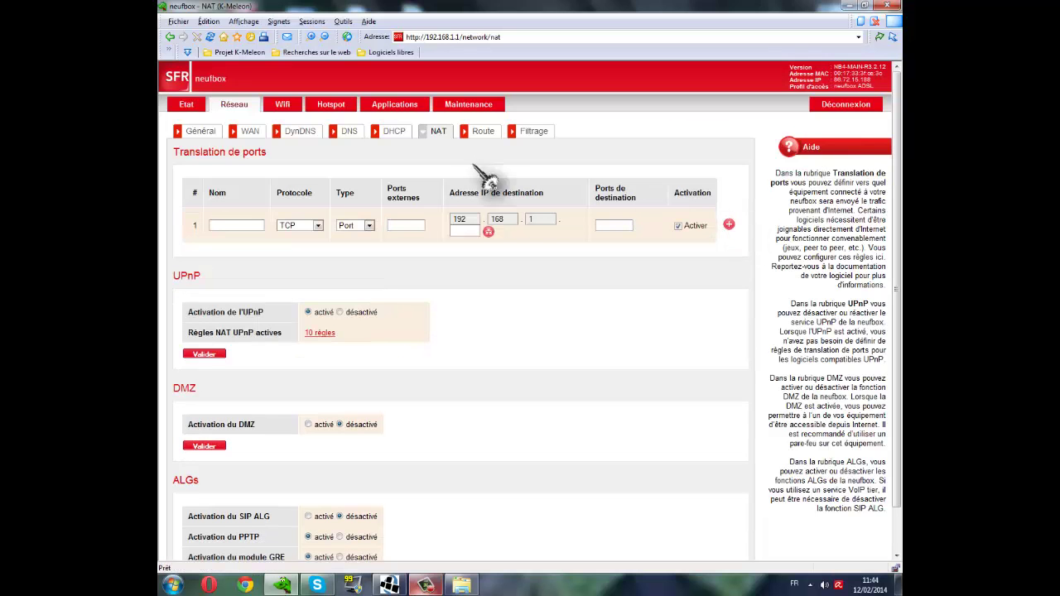
# Name the new port translation rule Minecraft, with protocol les deux and type Port
pyautogui.click(231, 223)
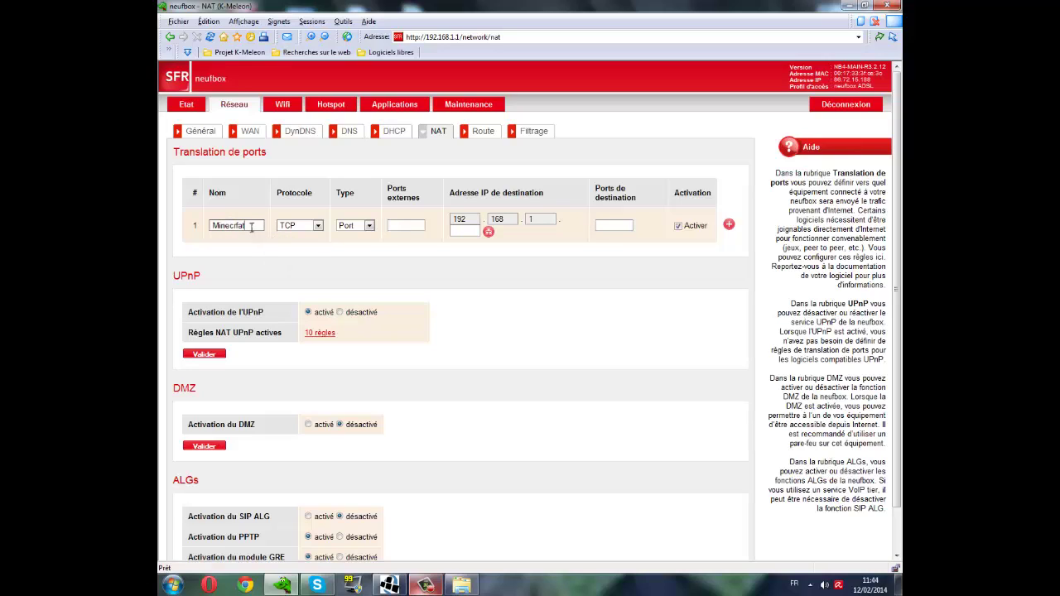
pyautogui.moveTo(252, 225); pyautogui.dragTo(189, 209)
pyautogui.write('Mi')
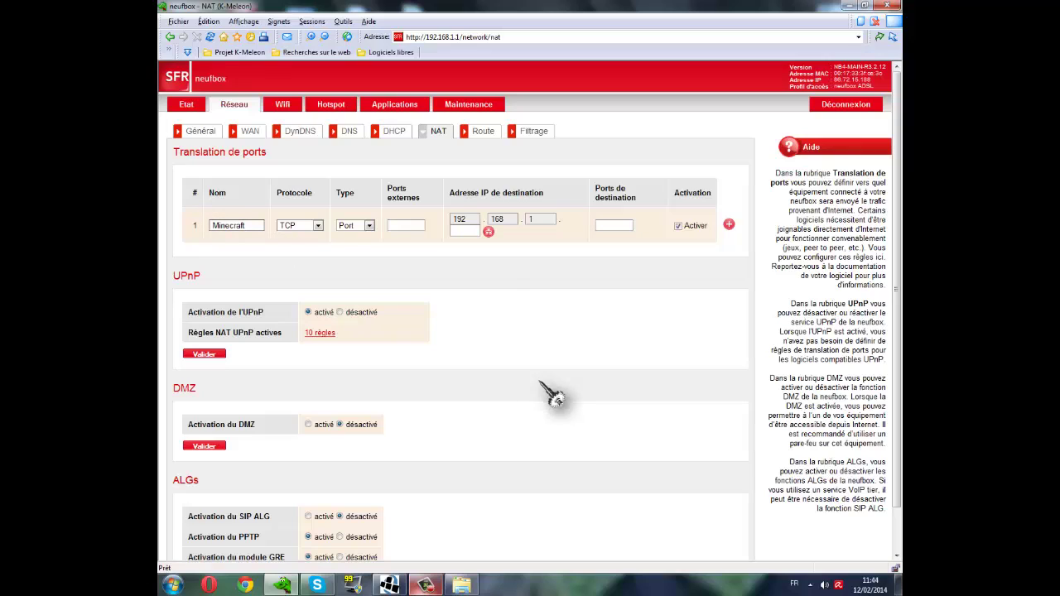
pyautogui.click(318, 225)
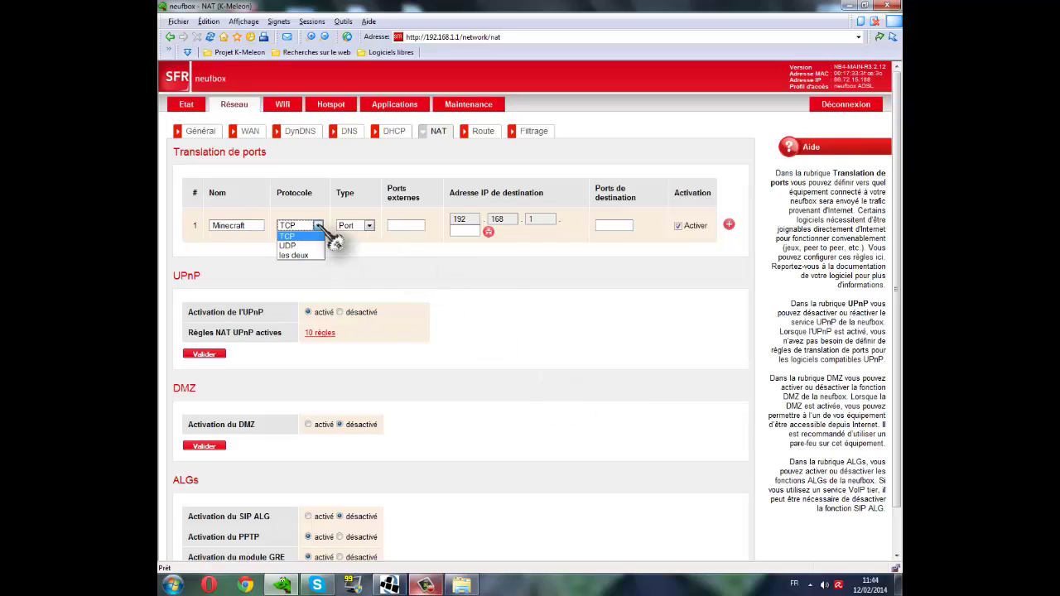
pyautogui.click(305, 258)
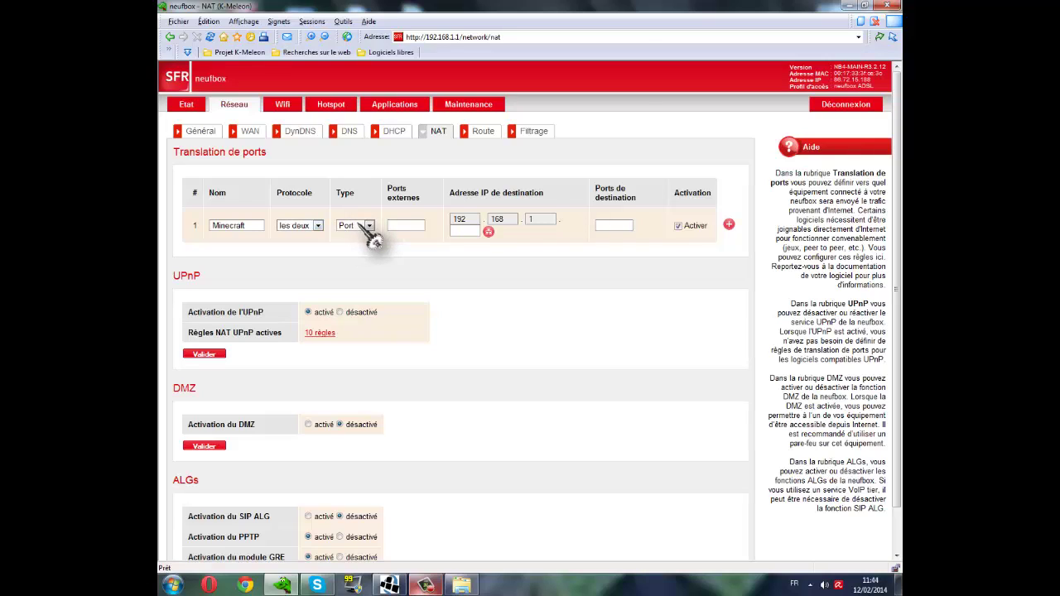
pyautogui.click(369, 225)
pyautogui.click(364, 236)
# Set the Minecraft rule's external port to 25565, checking it against the server-port entry in server.properties
pyautogui.click(418, 221)
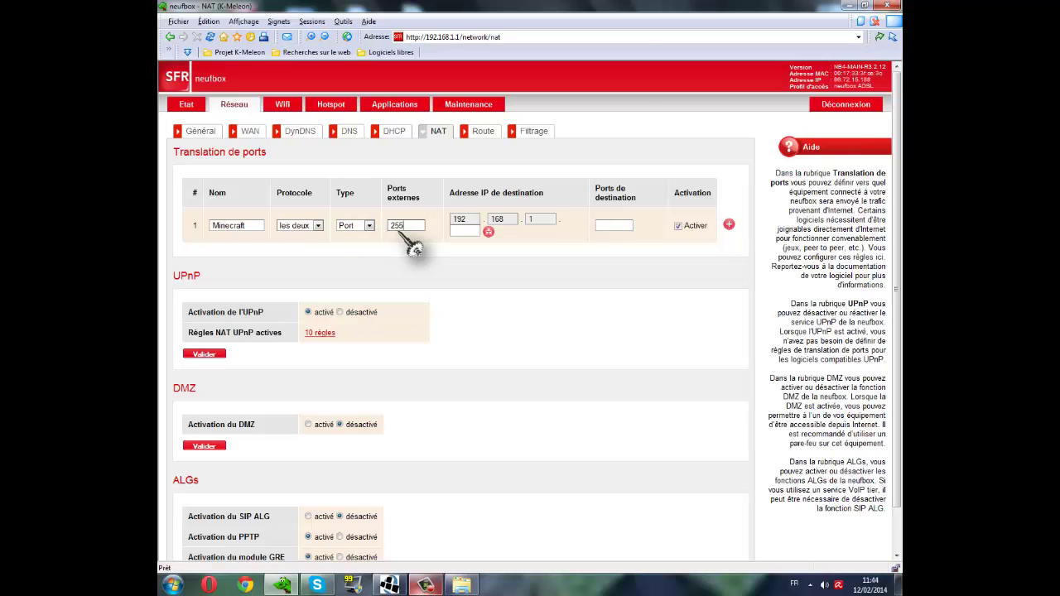
pyautogui.click(461, 585)
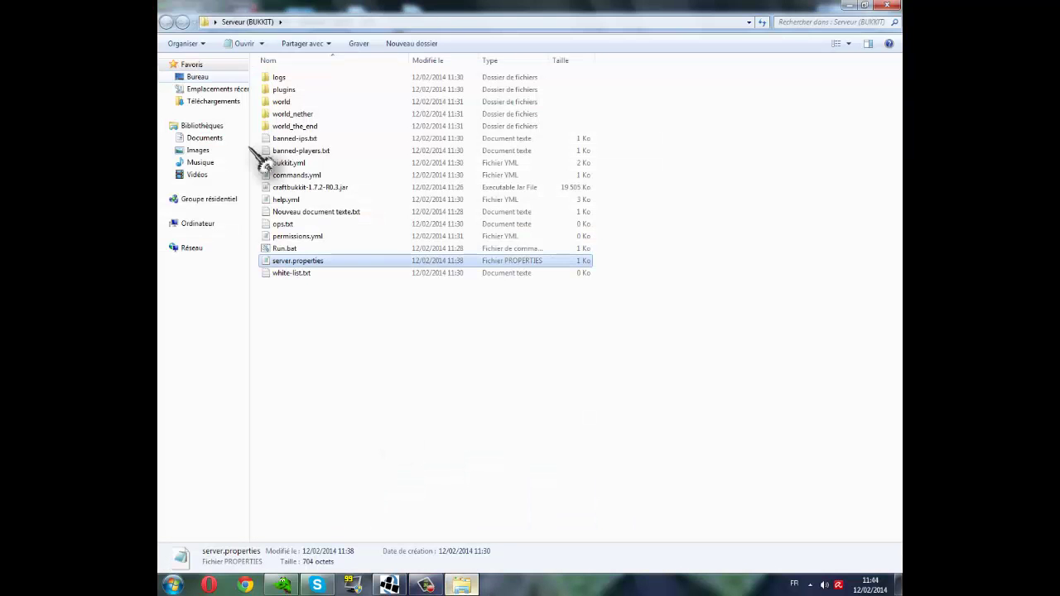
pyautogui.click(292, 259)
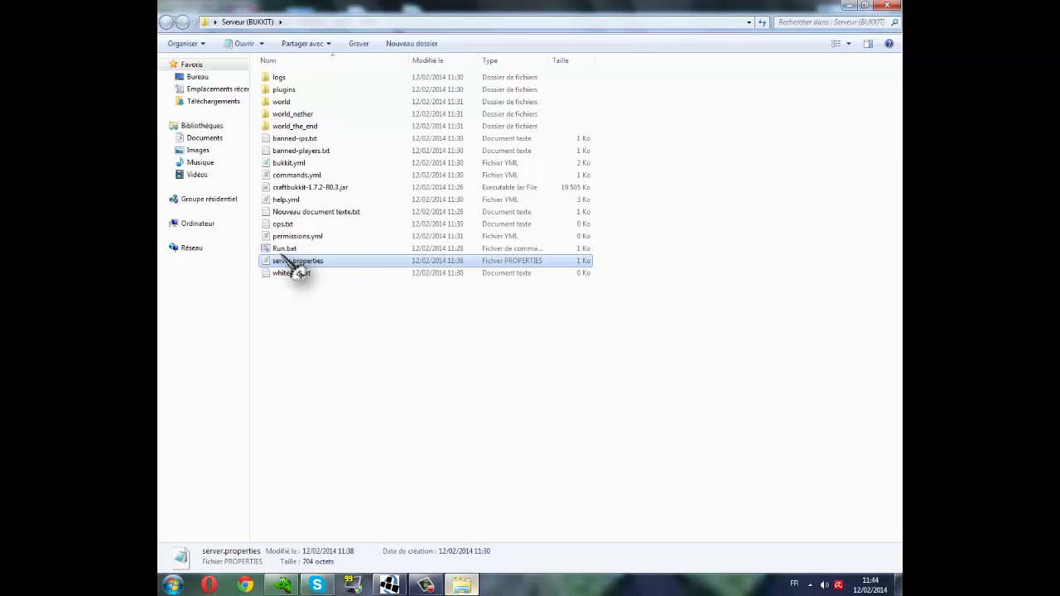
pyautogui.click(358, 280)
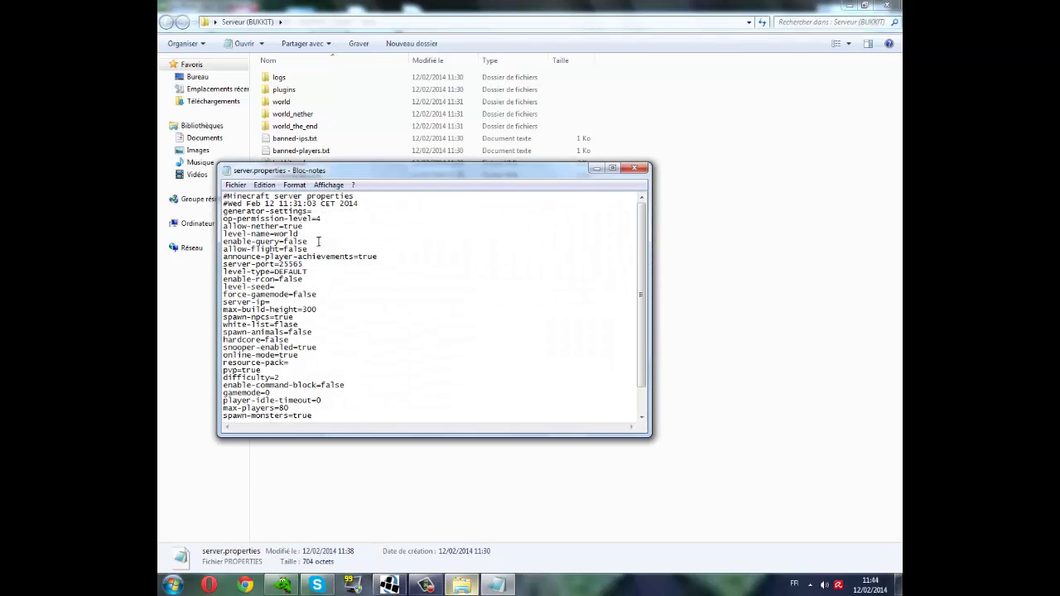
pyautogui.click(613, 168)
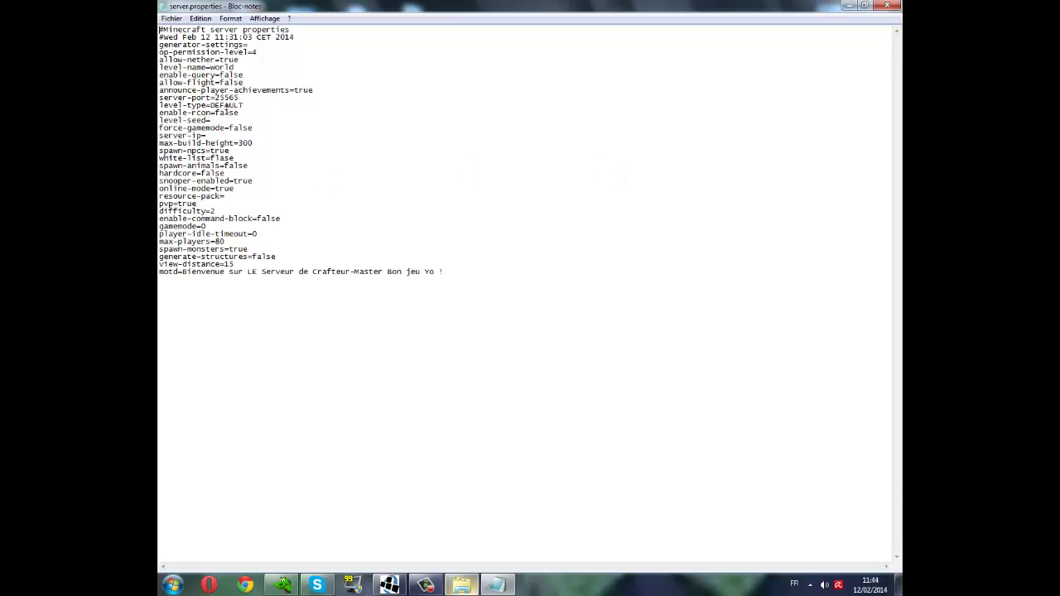
pyautogui.moveTo(214, 105)
pyautogui.mouseDown()
pyautogui.moveTo(222, 97)
pyautogui.moveTo(219, 106)
pyautogui.mouseUp()
pyautogui.click(216, 98)
pyautogui.click(216, 98)
pyautogui.click(887, 6)
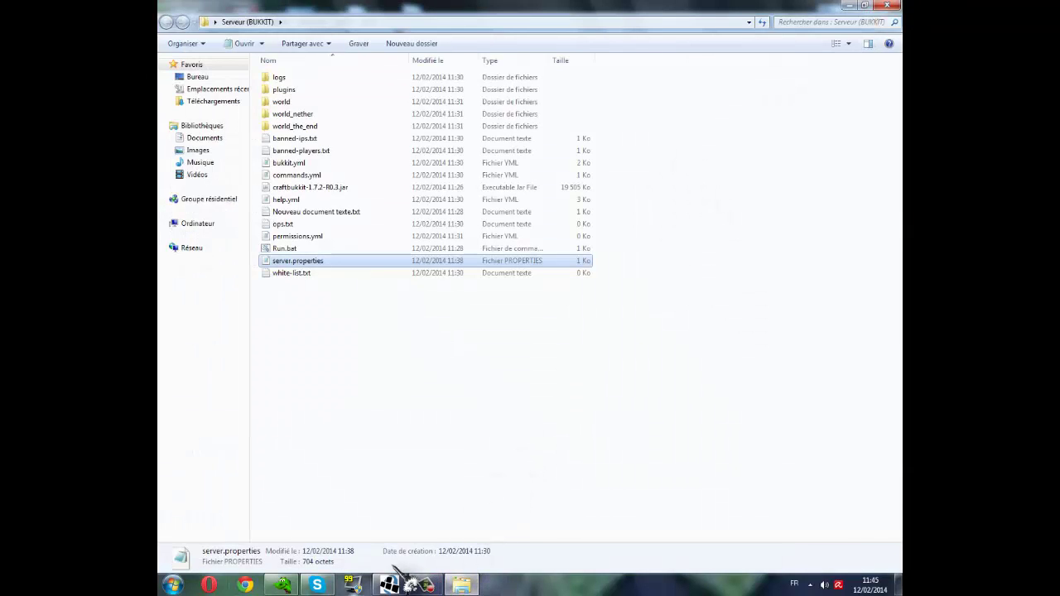
pyautogui.click(282, 585)
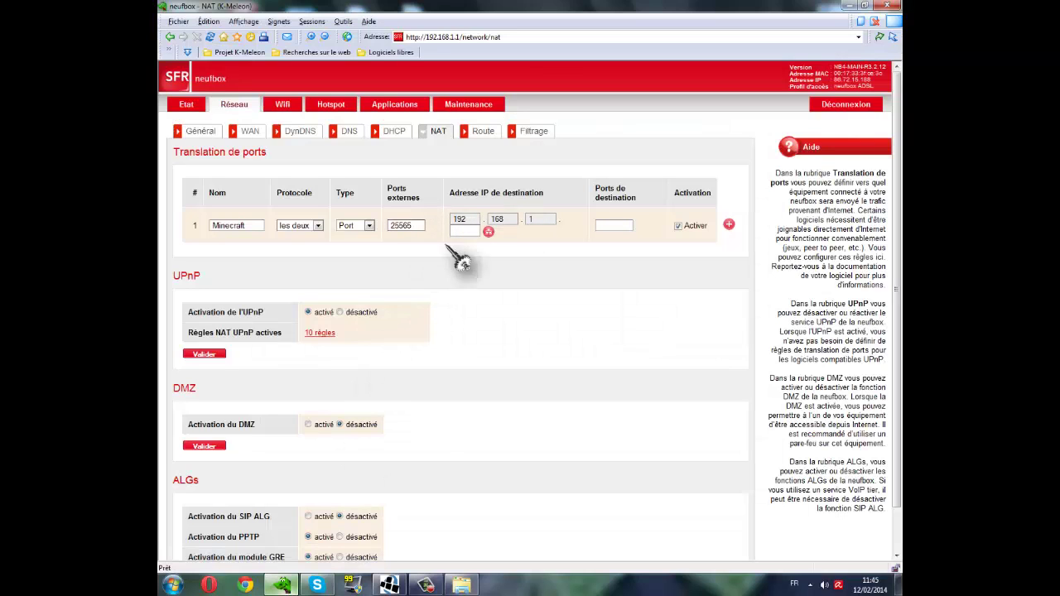
# Open a command prompt, run ipconfig and bring the local Ethernet connection's IPv4 address into view
pyautogui.click(173, 584)
pyautogui.write('cmd')
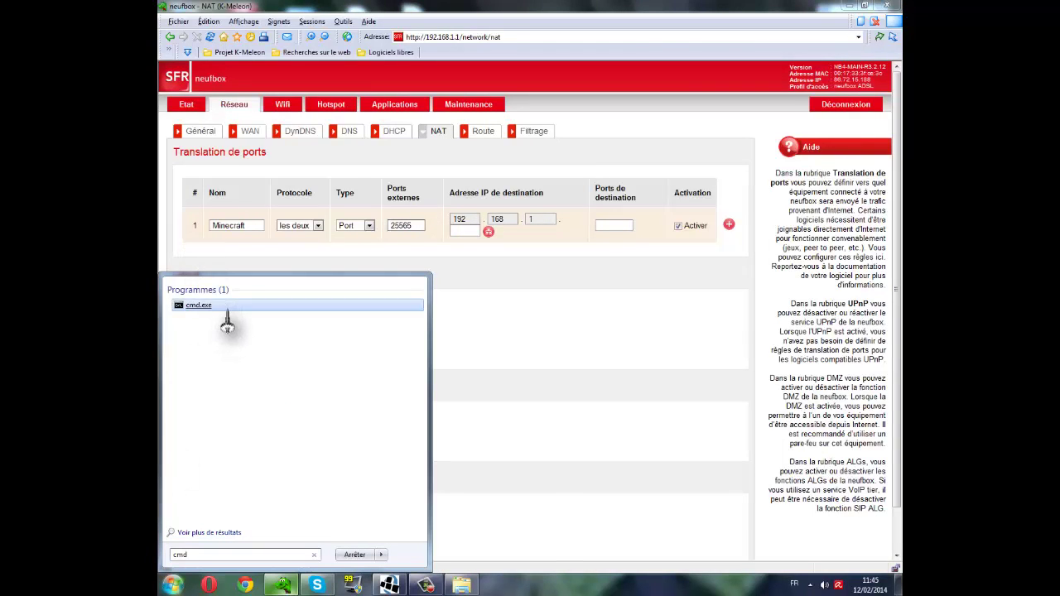
pyautogui.click(225, 308)
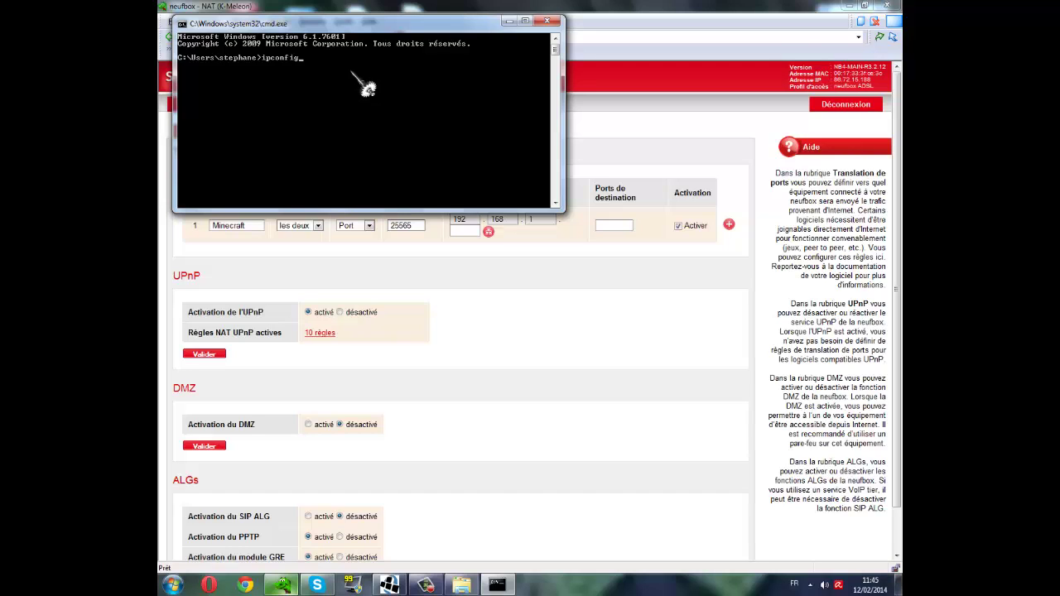
pyautogui.press('Return')
pyautogui.scroll(-3, 367, 87)
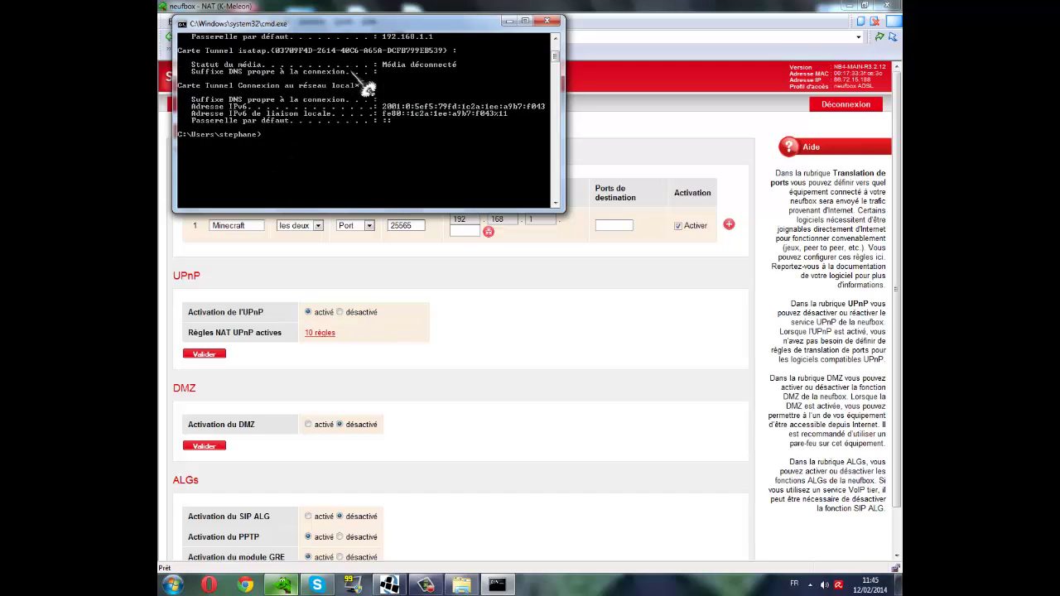
pyautogui.scroll(5, 367, 87)
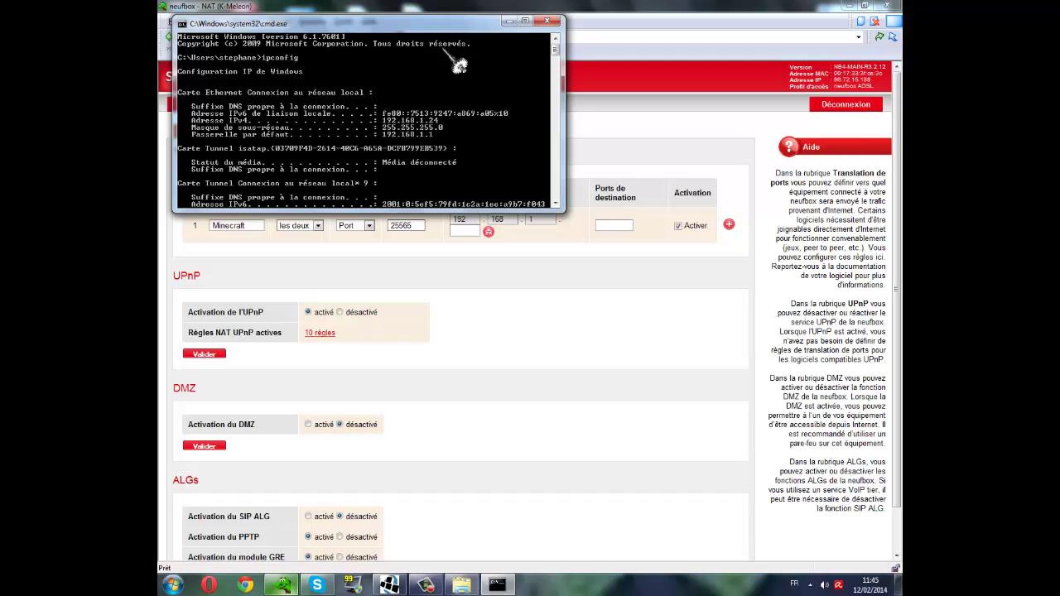
pyautogui.moveTo(451, 23); pyautogui.dragTo(468, 31)
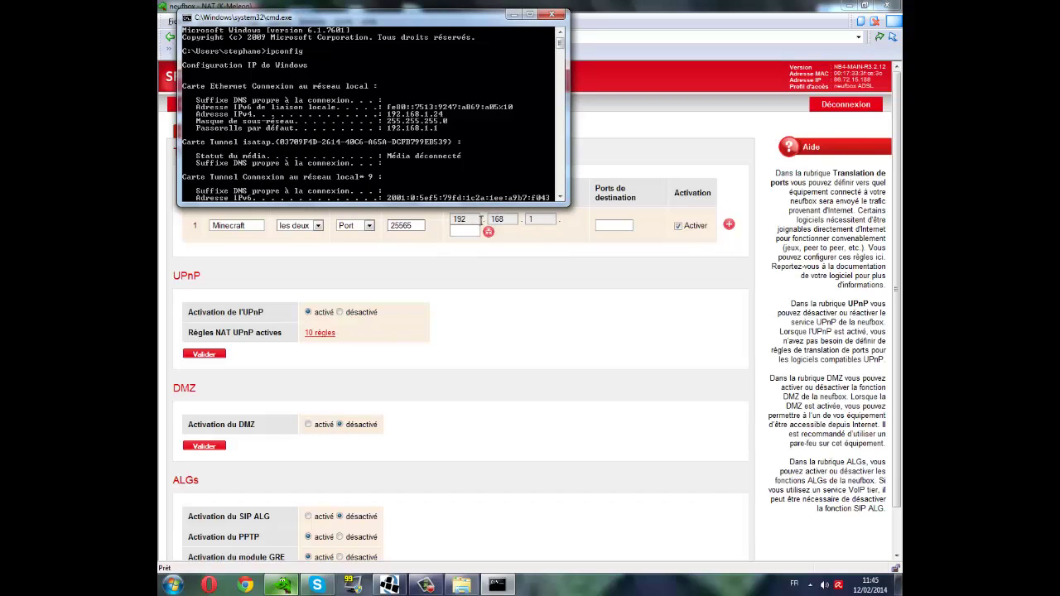
# Complete the Minecraft rule with destination IP 192.168.1.24 and destination port 25565, and add it to the port translations
pyautogui.moveTo(489, 218); pyautogui.dragTo(498, 218)
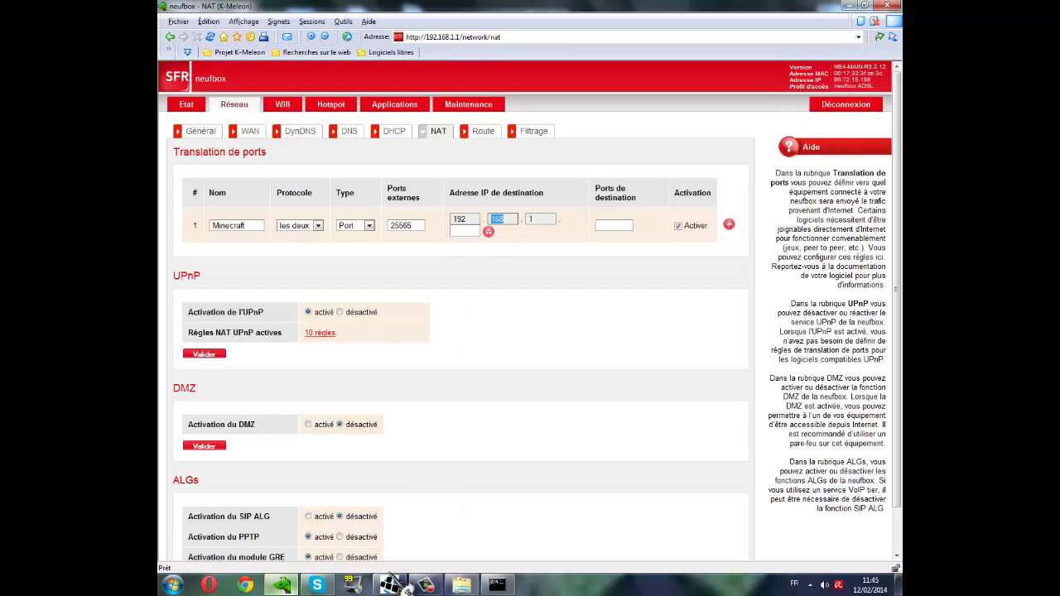
pyautogui.click(497, 584)
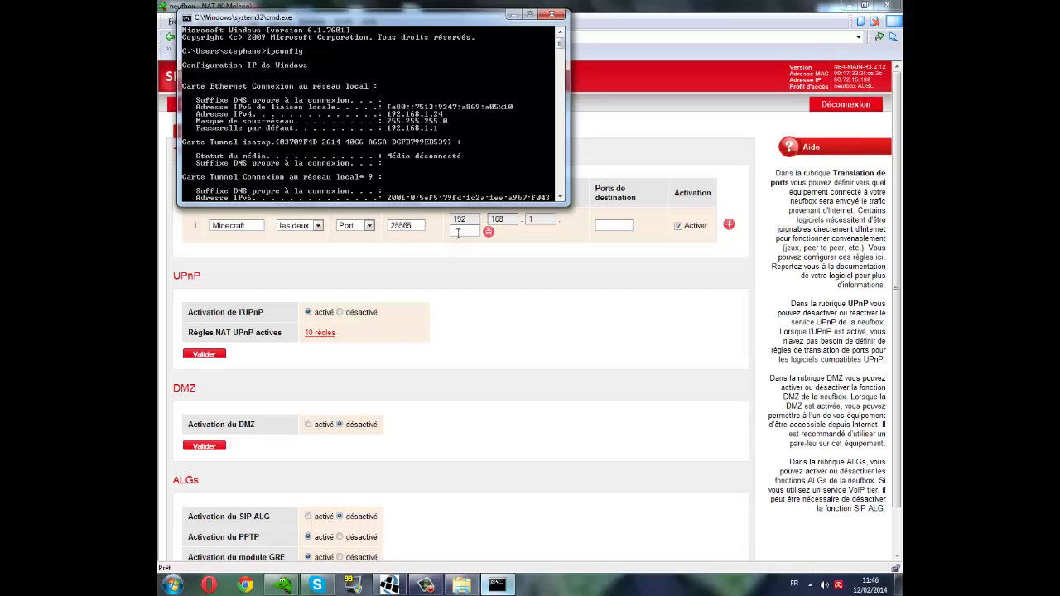
pyautogui.click(458, 232)
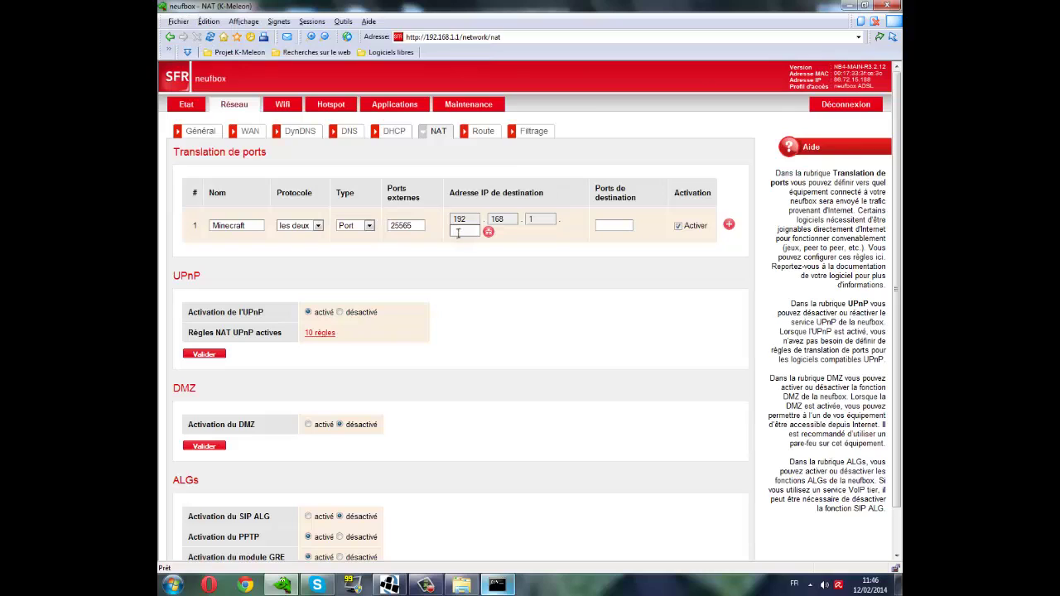
pyautogui.write('24')
pyautogui.click(498, 584)
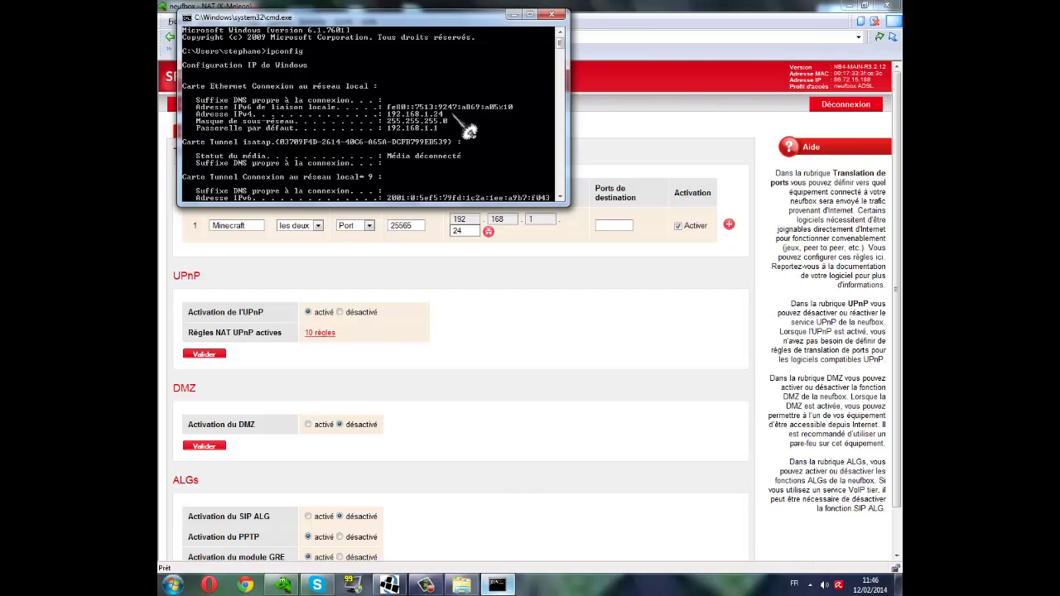
pyautogui.click(517, 14)
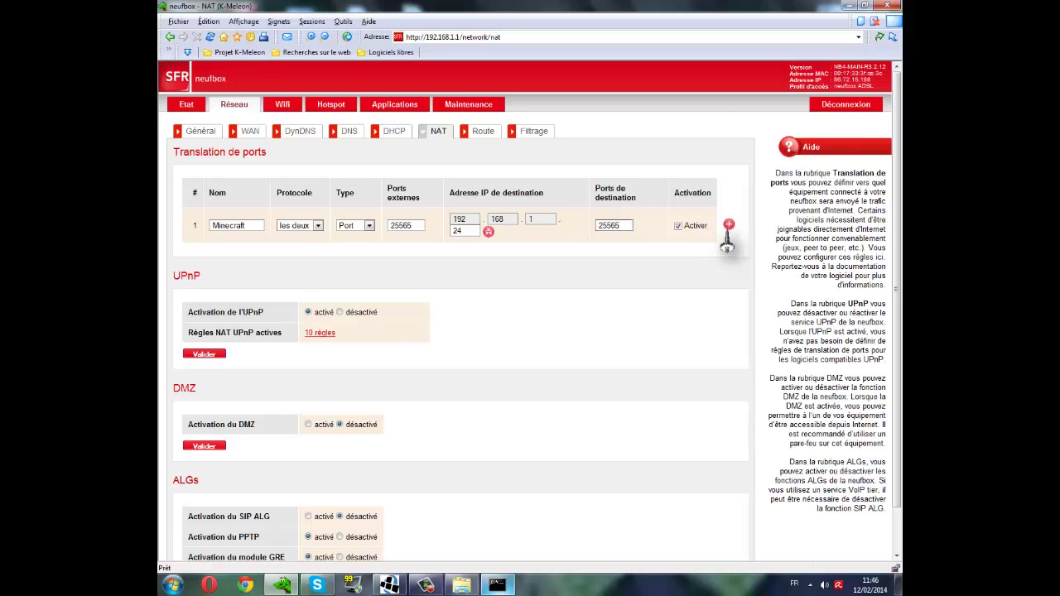
pyautogui.click(729, 224)
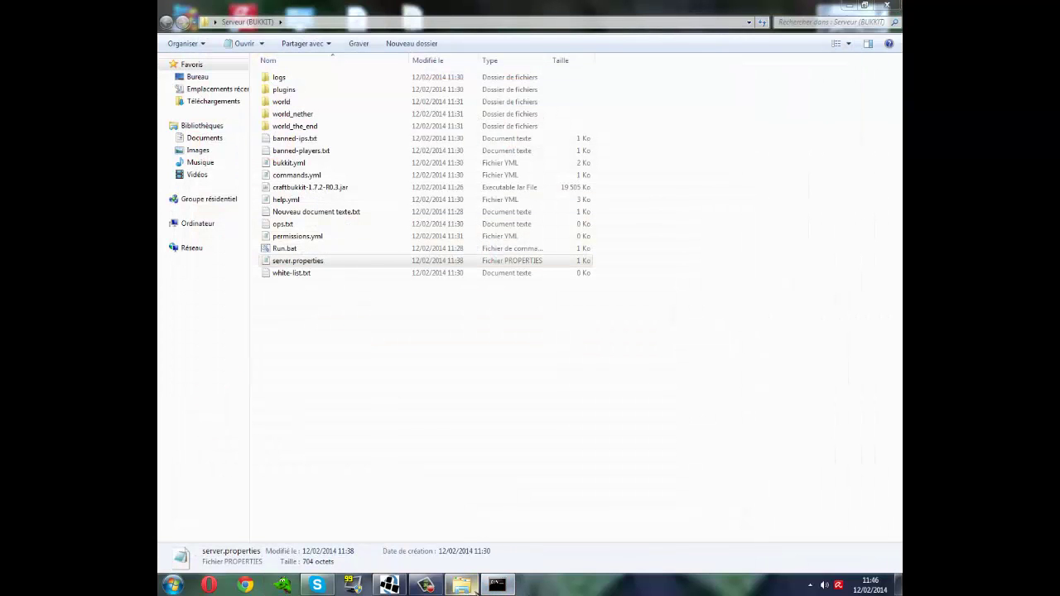
# Close the command prompt and open Pare-feu Windows avec fonctions avancées de sécurité
pyautogui.click(497, 585)
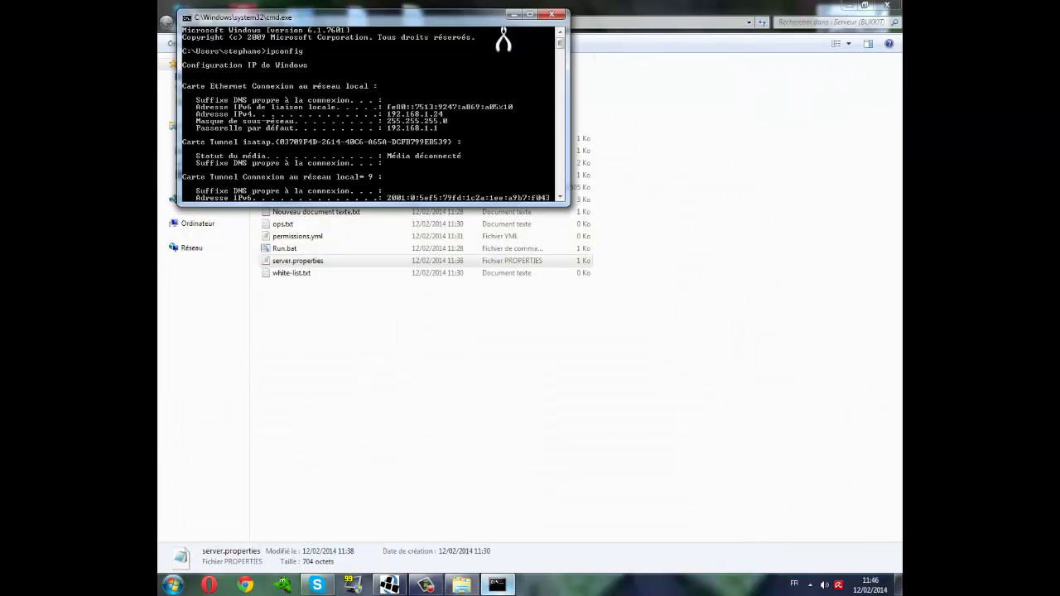
pyautogui.click(551, 14)
pyautogui.press('super')
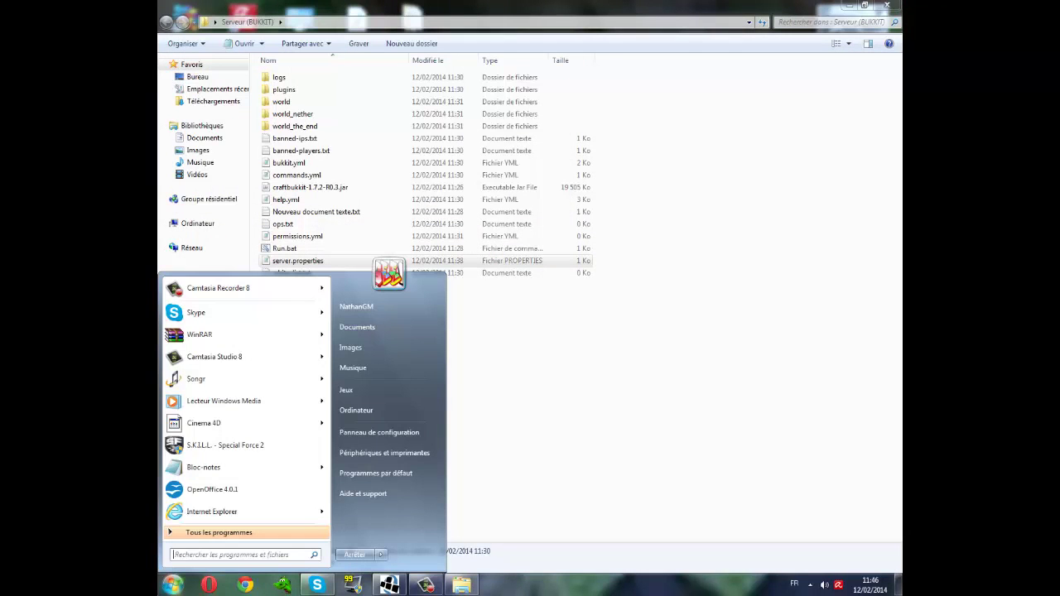
pyautogui.click(757, 419)
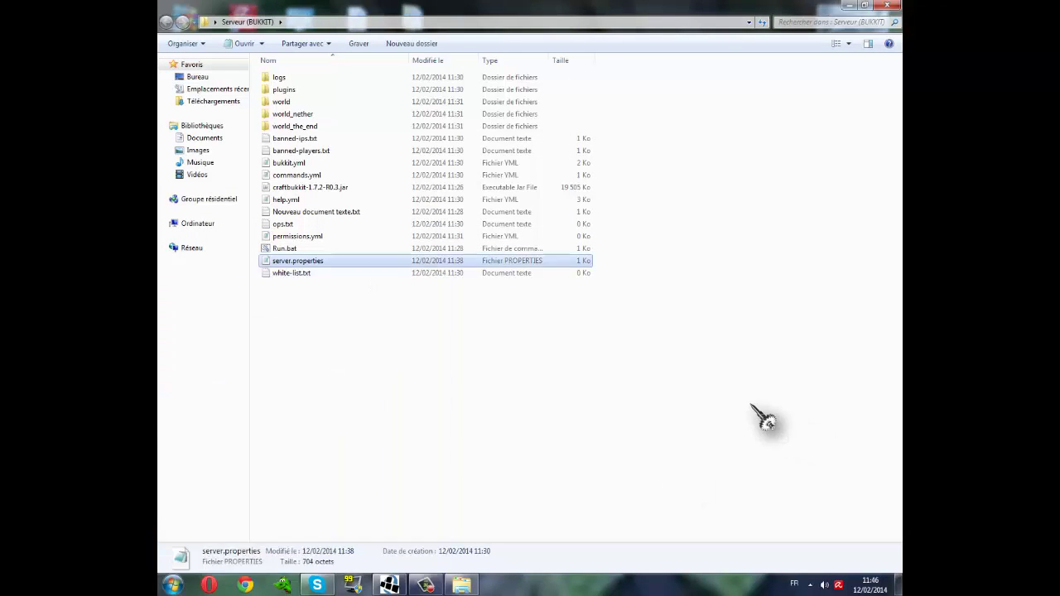
pyautogui.click(757, 419)
pyautogui.click(172, 584)
pyautogui.write('pare')
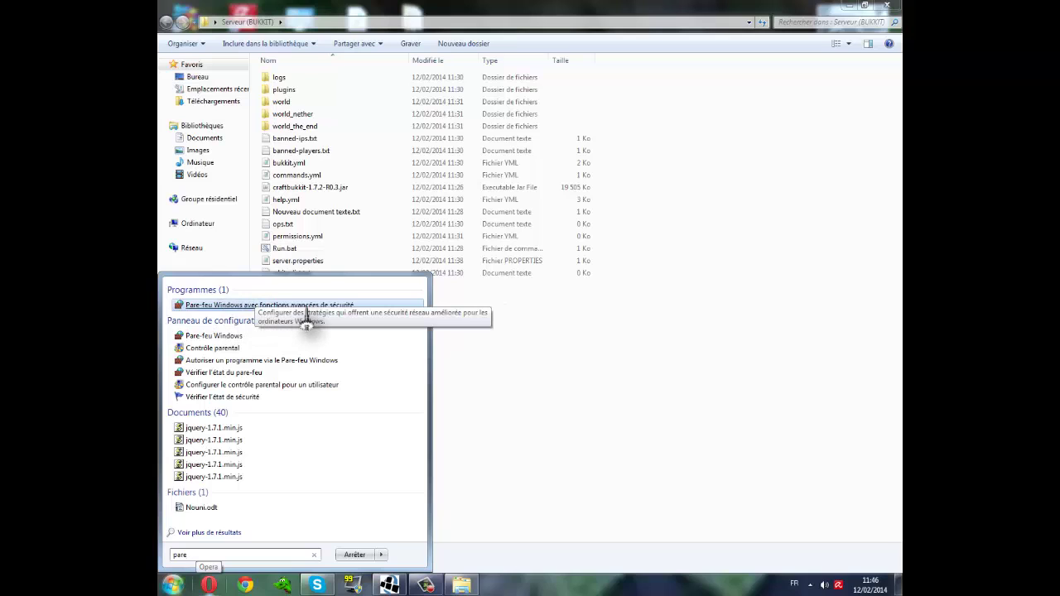
pyautogui.click(335, 307)
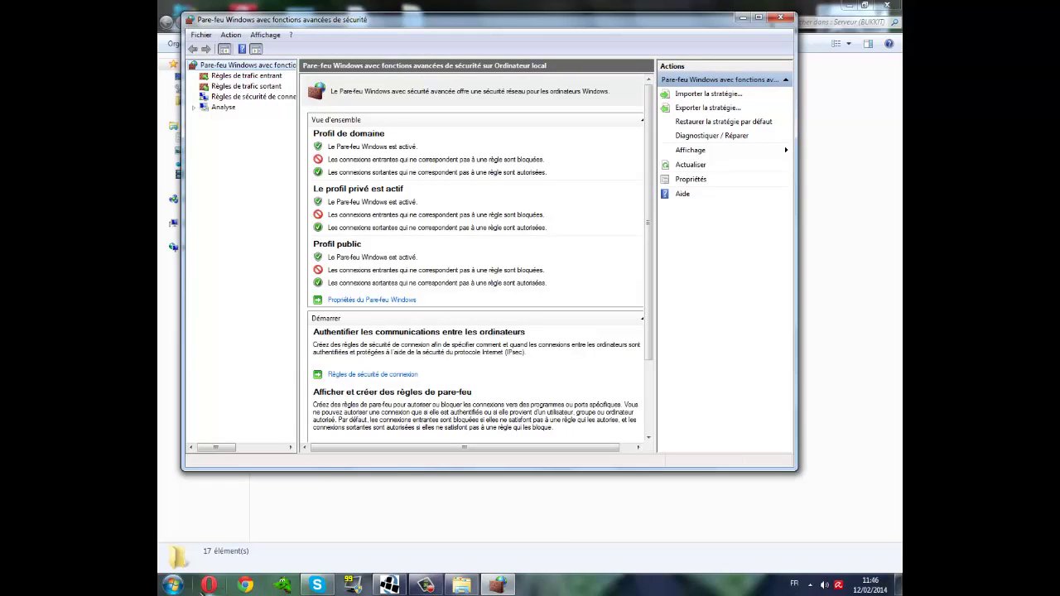
# Switch to K-Meleon, reload the bookmarked neufbox - Authentification page and continue with the service-button identification
pyautogui.press('super')
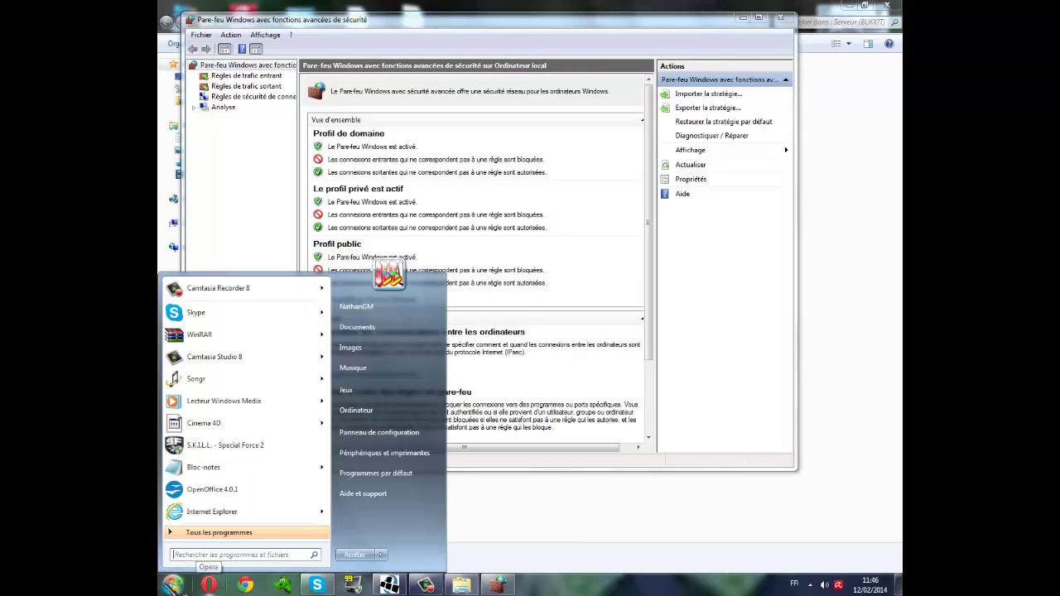
pyautogui.click(284, 586)
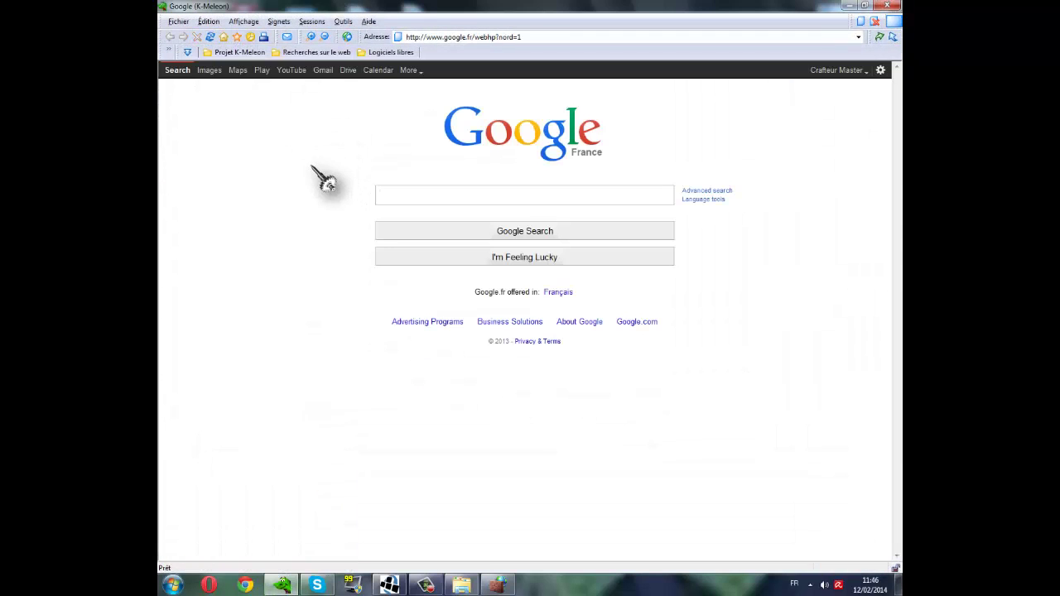
pyautogui.click(278, 22)
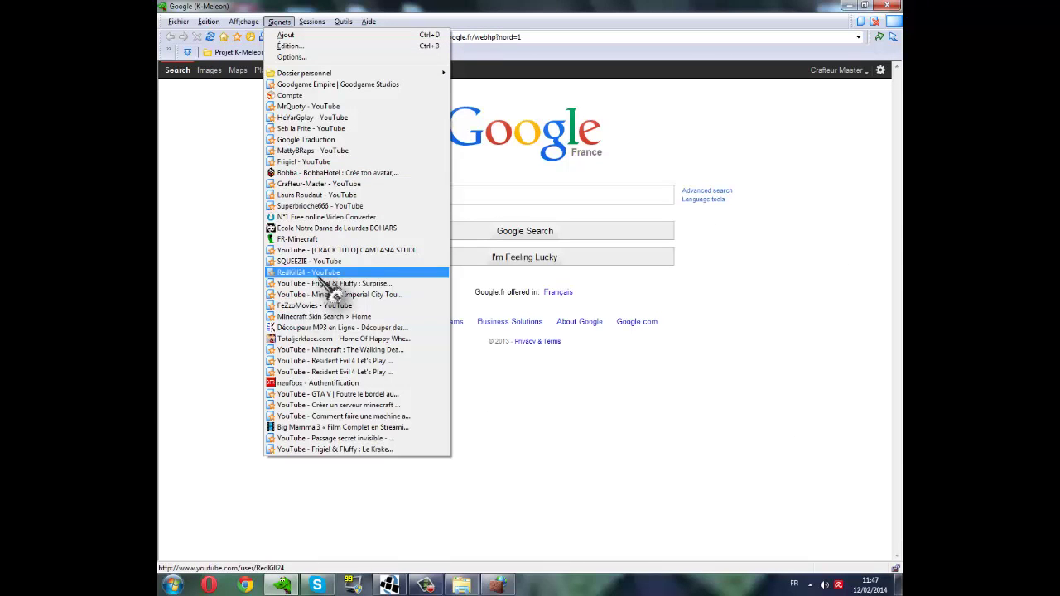
pyautogui.click(358, 383)
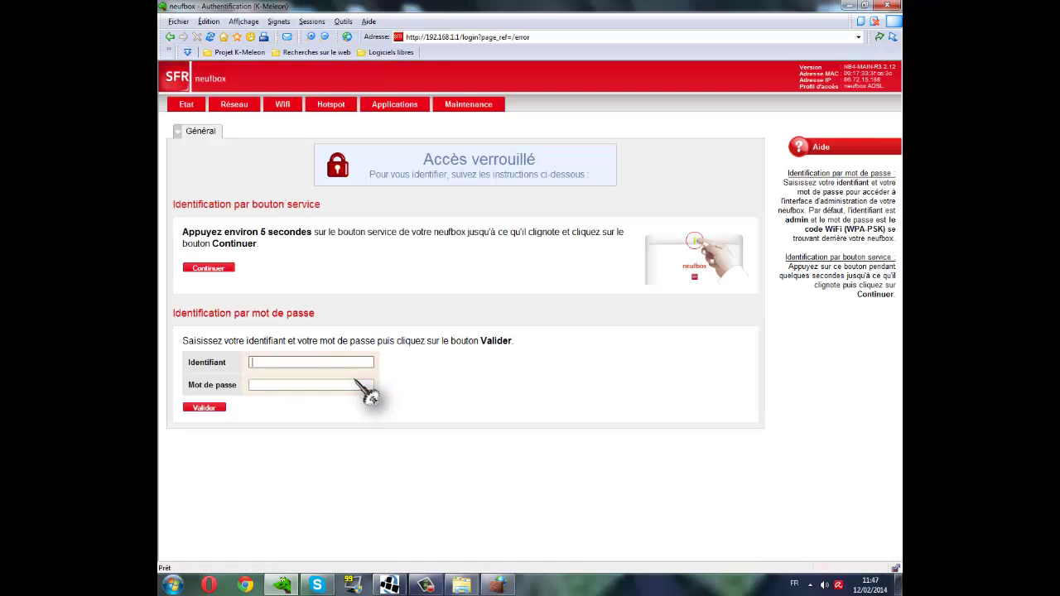
pyautogui.click(192, 269)
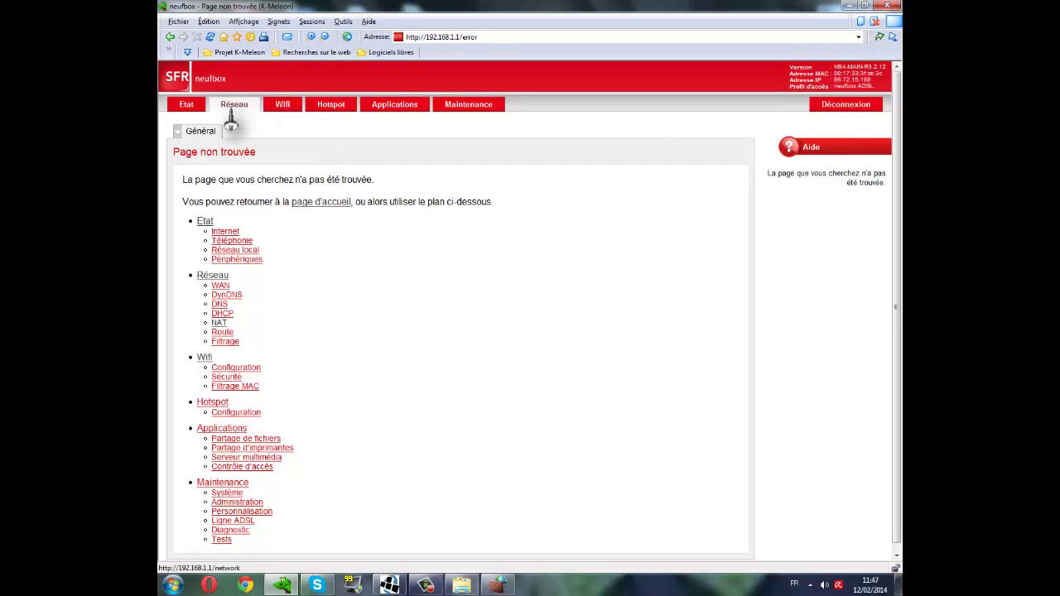
# Open the NAT settings in the Réseau section, then deactivate and reactivate the Minecraft port translation rule
pyautogui.click(230, 105)
pyautogui.click(424, 139)
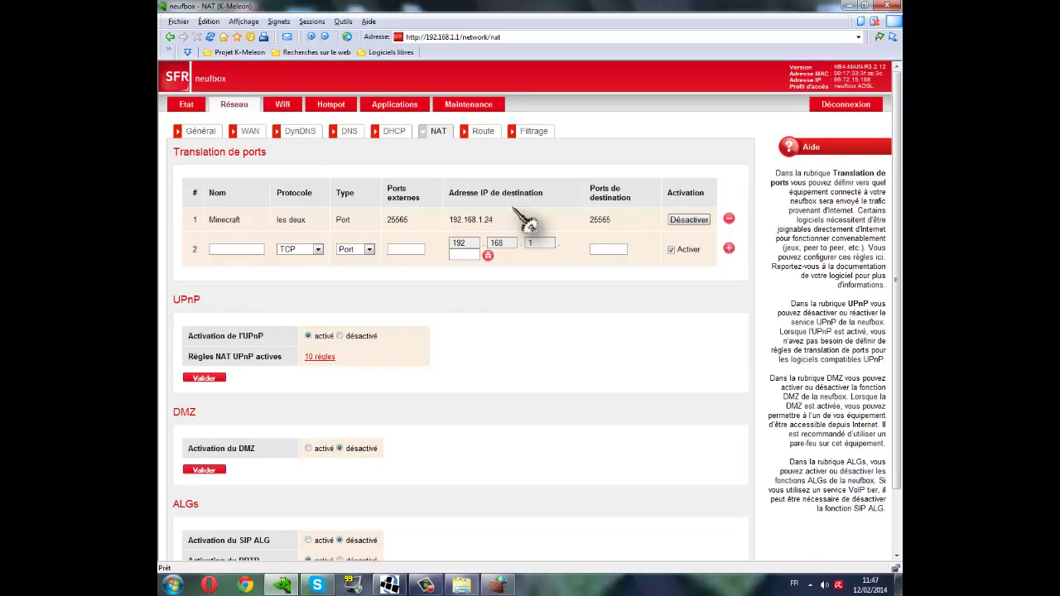
pyautogui.click(704, 220)
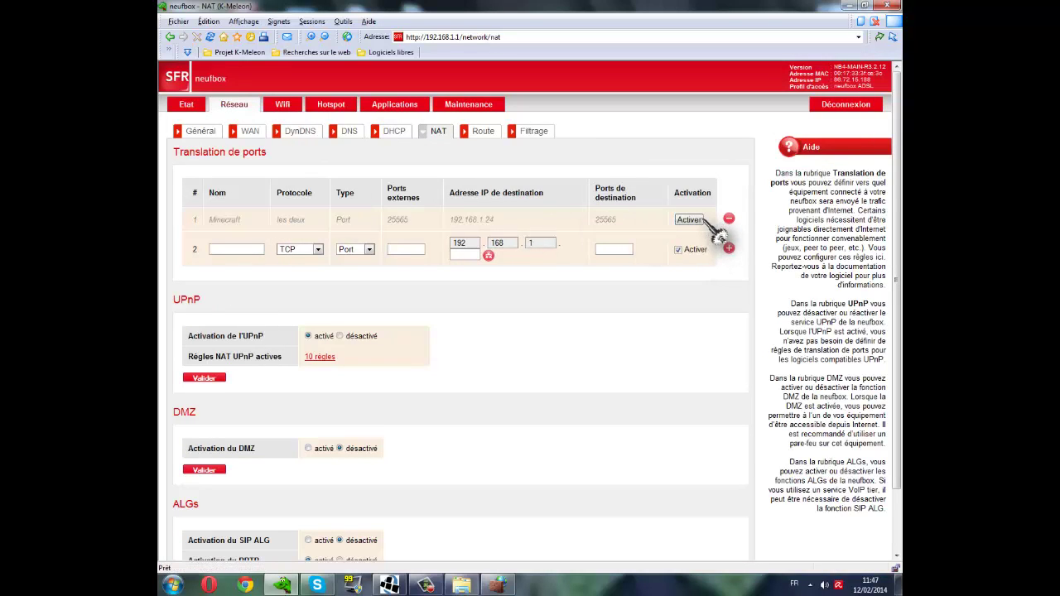
pyautogui.click(702, 221)
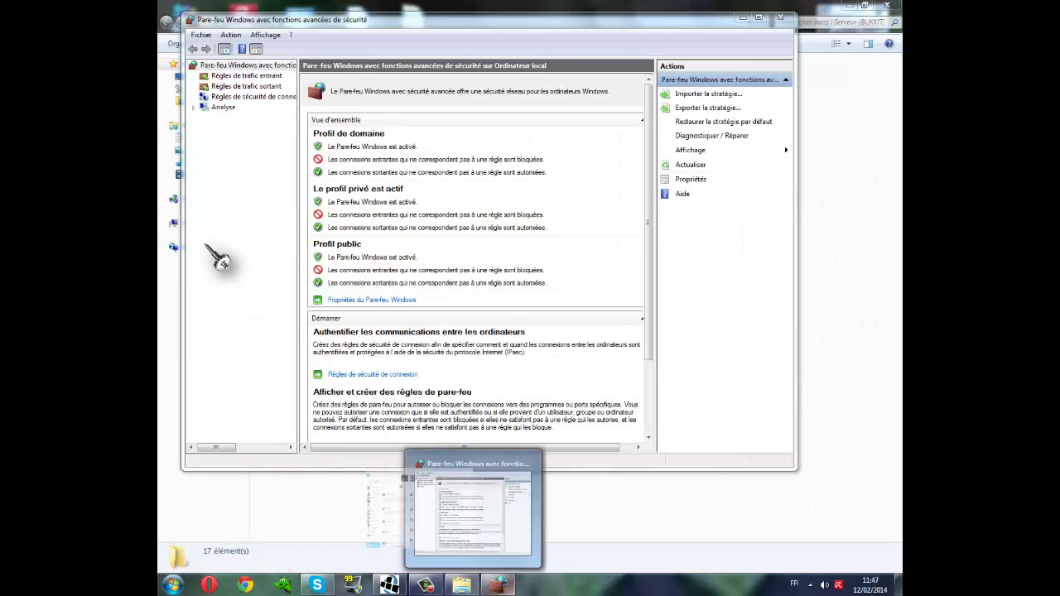
# Start a new inbound port rule in Règles de trafic entrant for TCP on specific local port 25565
pyautogui.click(278, 76)
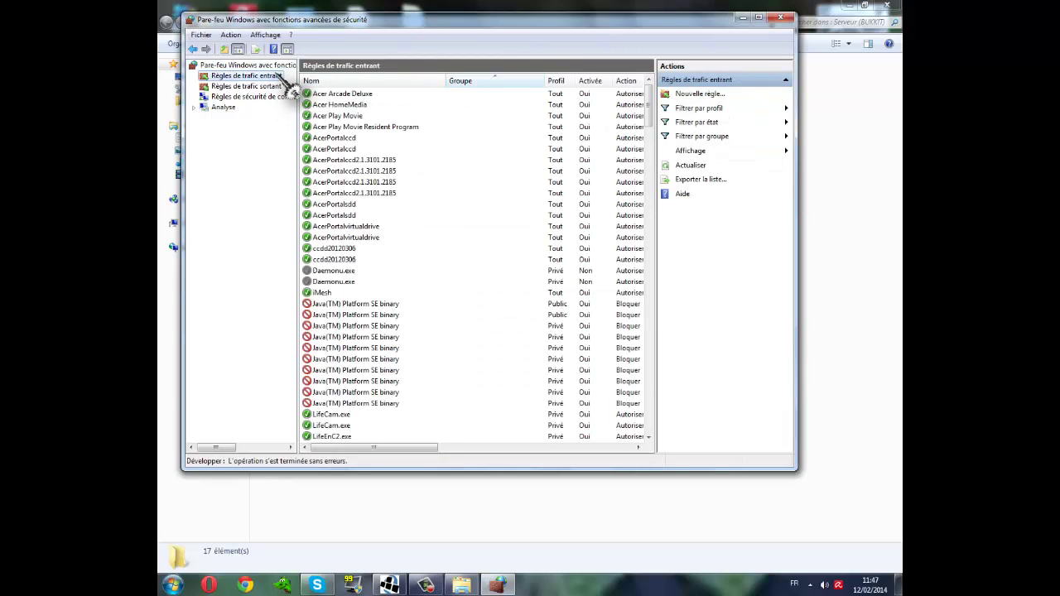
pyautogui.rightClick(282, 76)
pyautogui.click(340, 82)
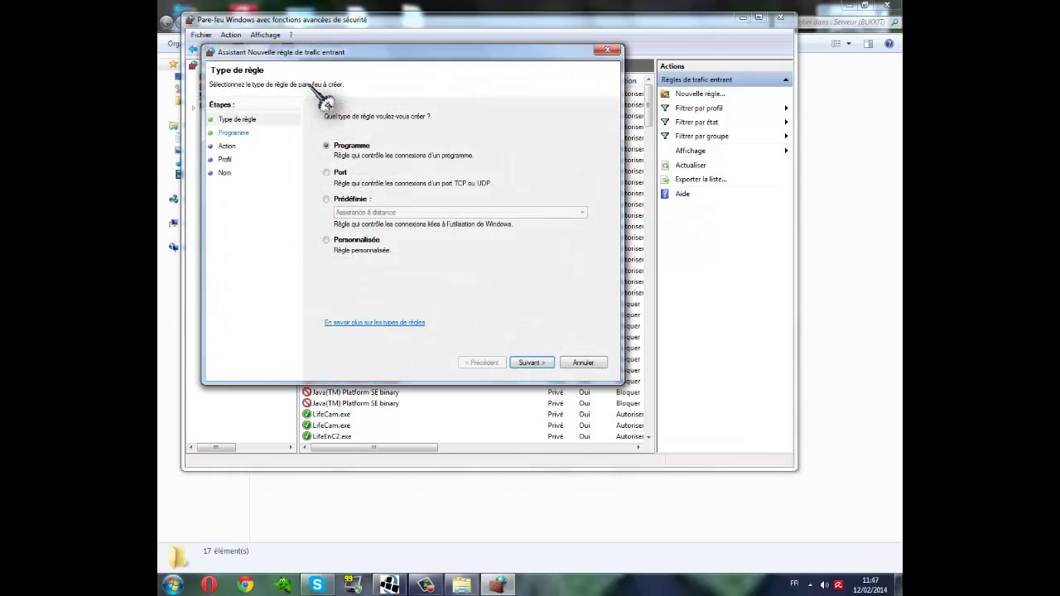
pyautogui.click(546, 364)
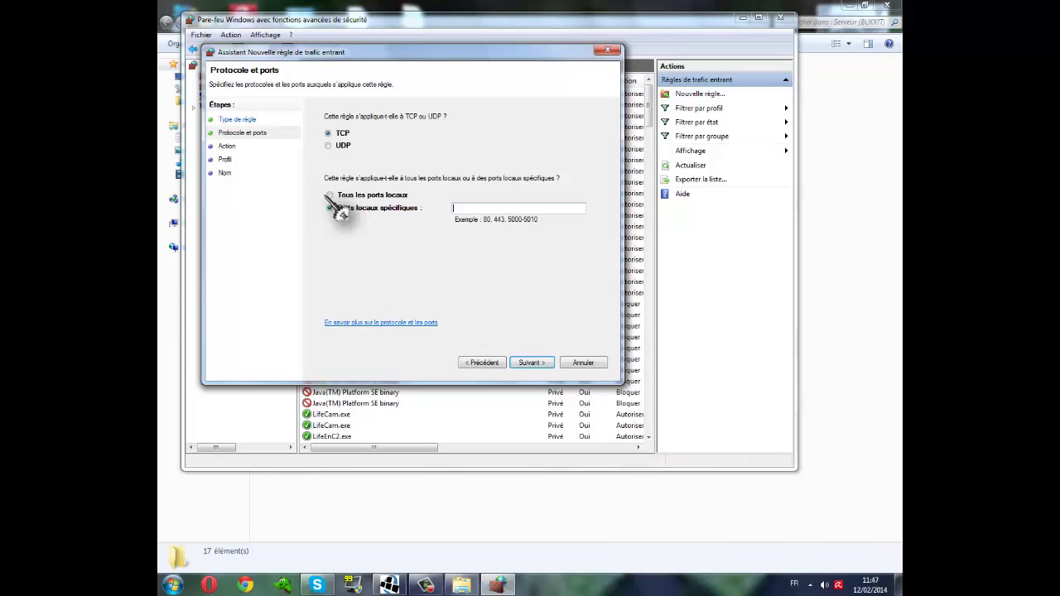
pyautogui.click(445, 207)
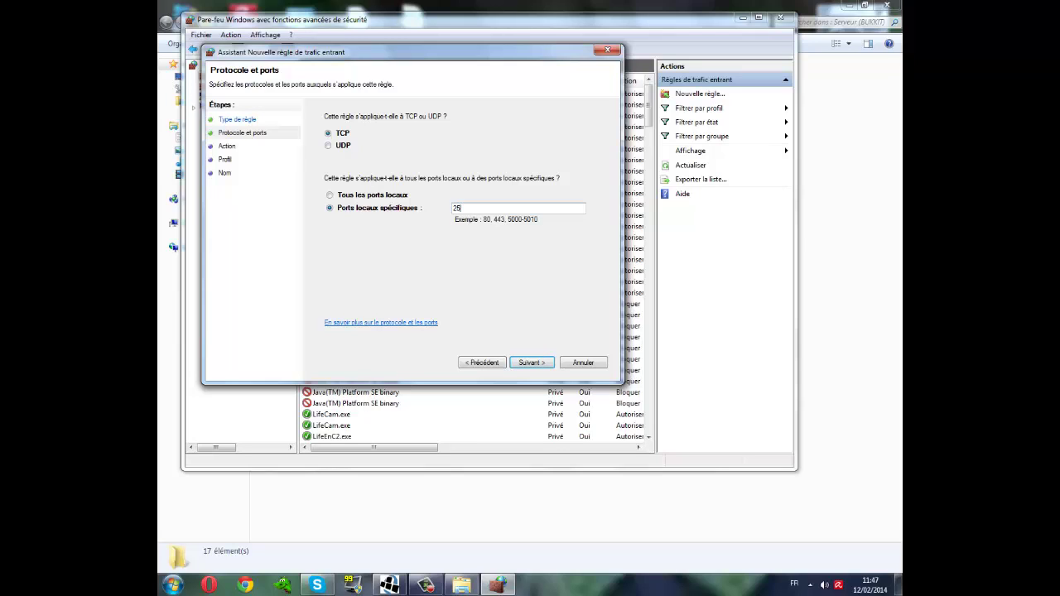
pyautogui.click(534, 364)
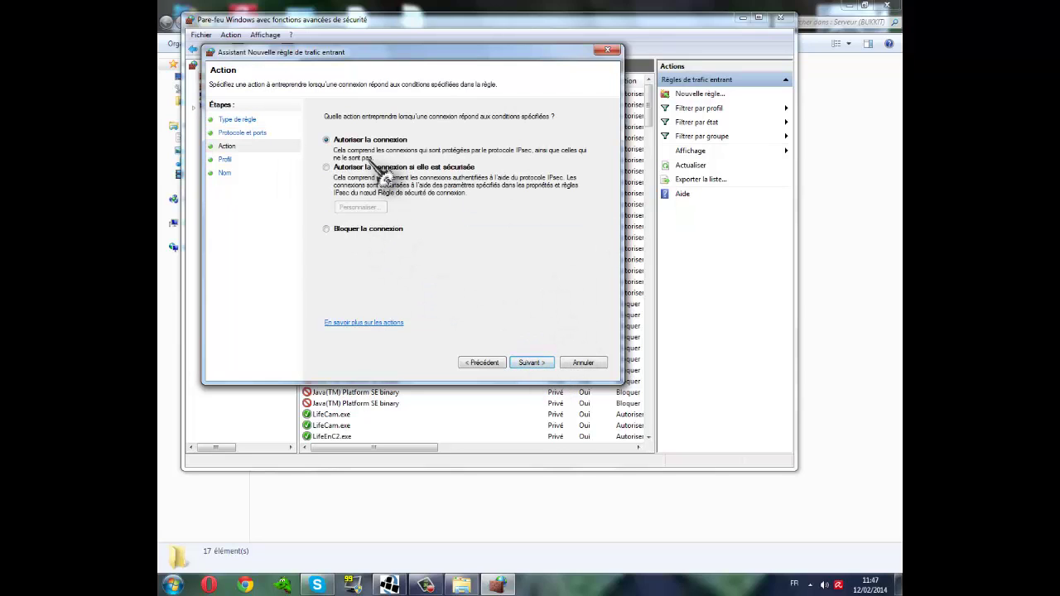
# Allow the connection on the Domaine, Privé and Public profiles, name the inbound TCP rule Minecraft and finish it
pyautogui.click(540, 366)
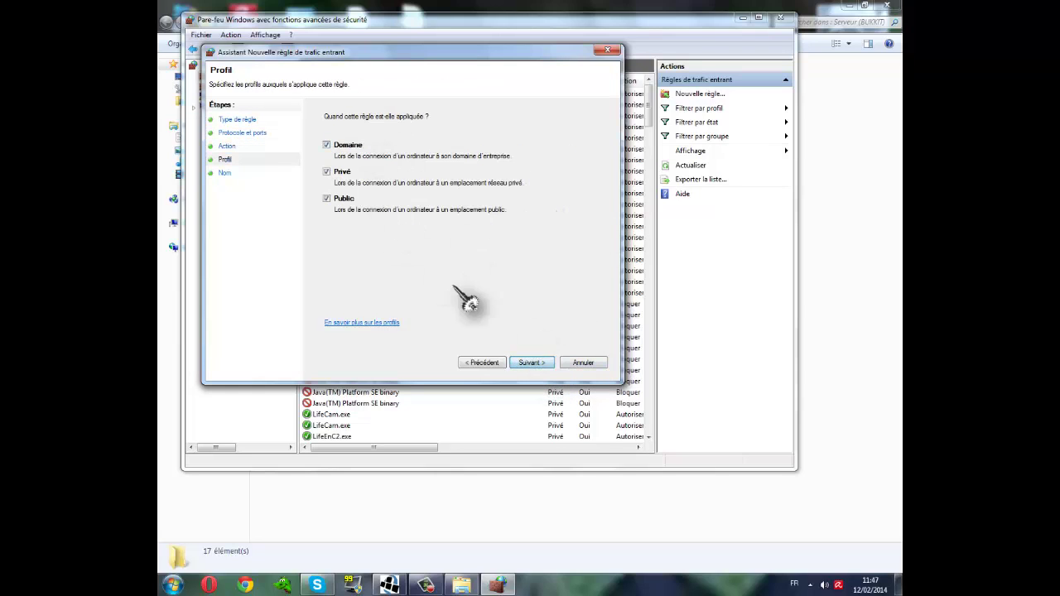
pyautogui.click(543, 367)
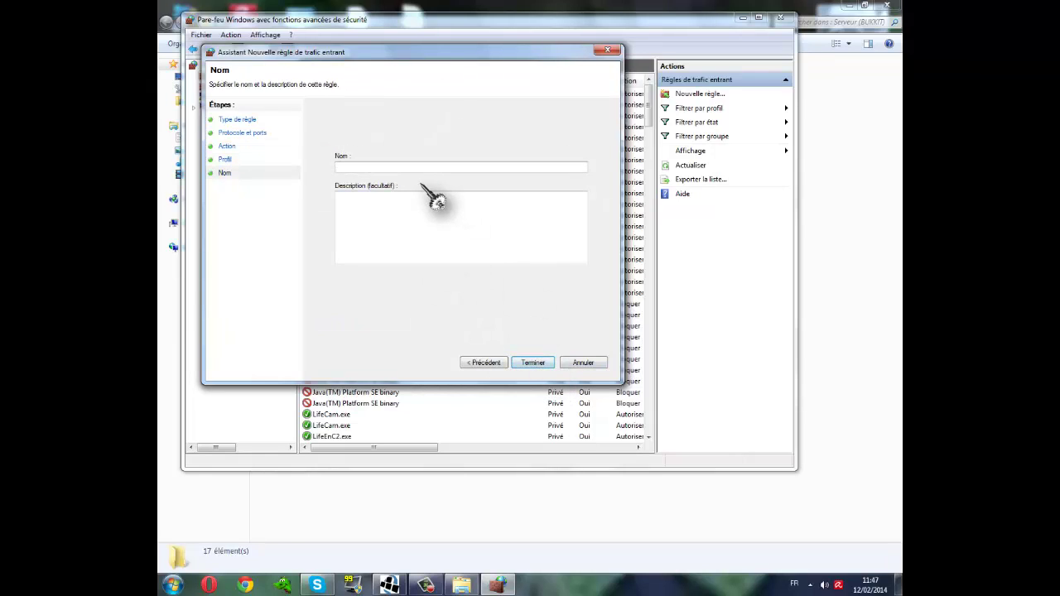
pyautogui.write('Minecrfat')
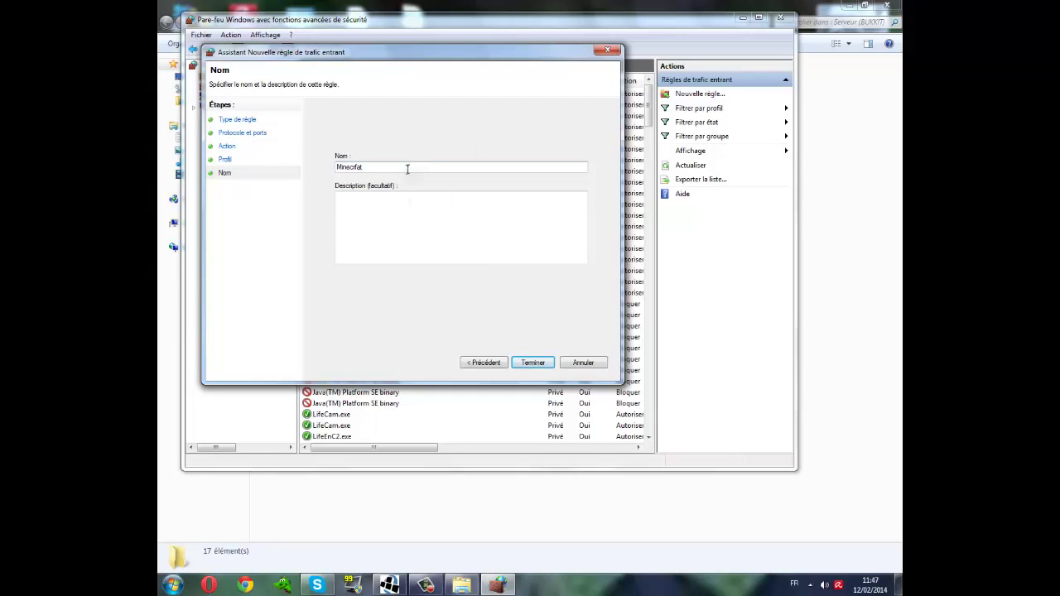
pyautogui.moveTo(407, 168); pyautogui.dragTo(287, 170)
pyautogui.write('M')
pyautogui.click(533, 363)
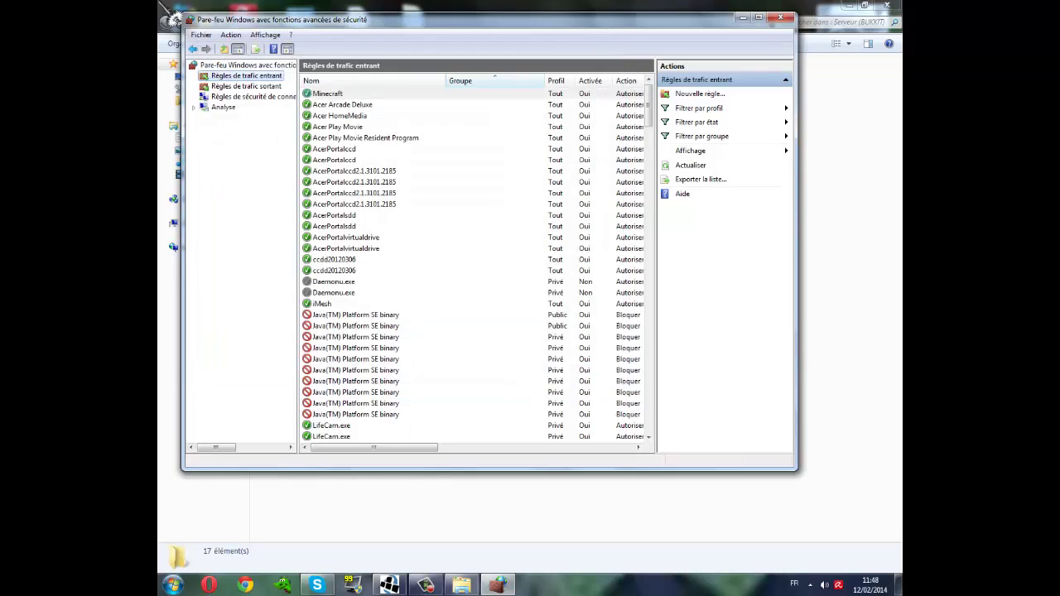
# Start a second inbound port rule for UDP on specific local port 25565
pyautogui.rightClick(249, 77)
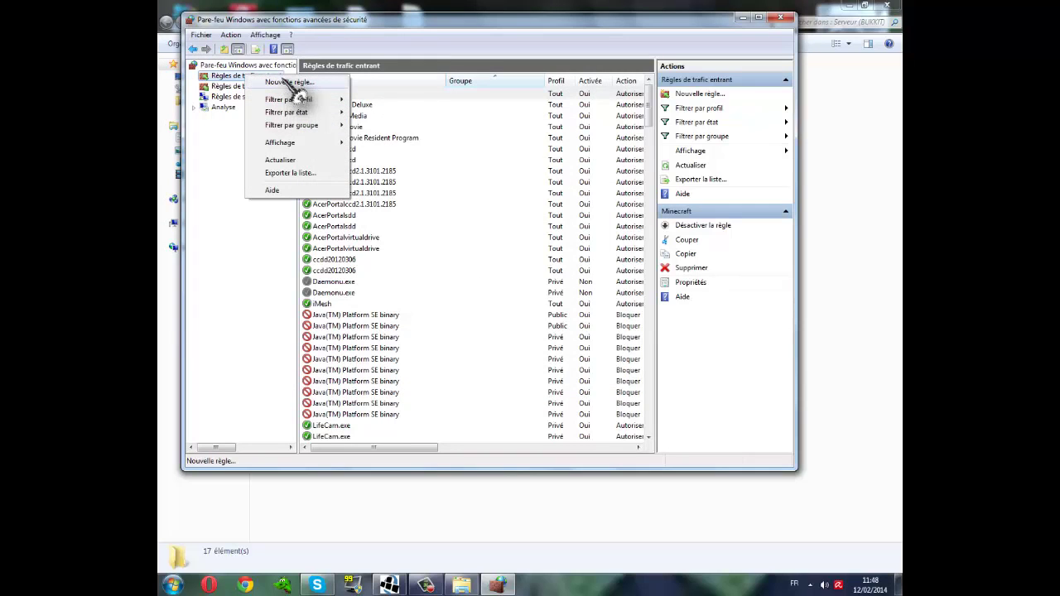
pyautogui.click(285, 84)
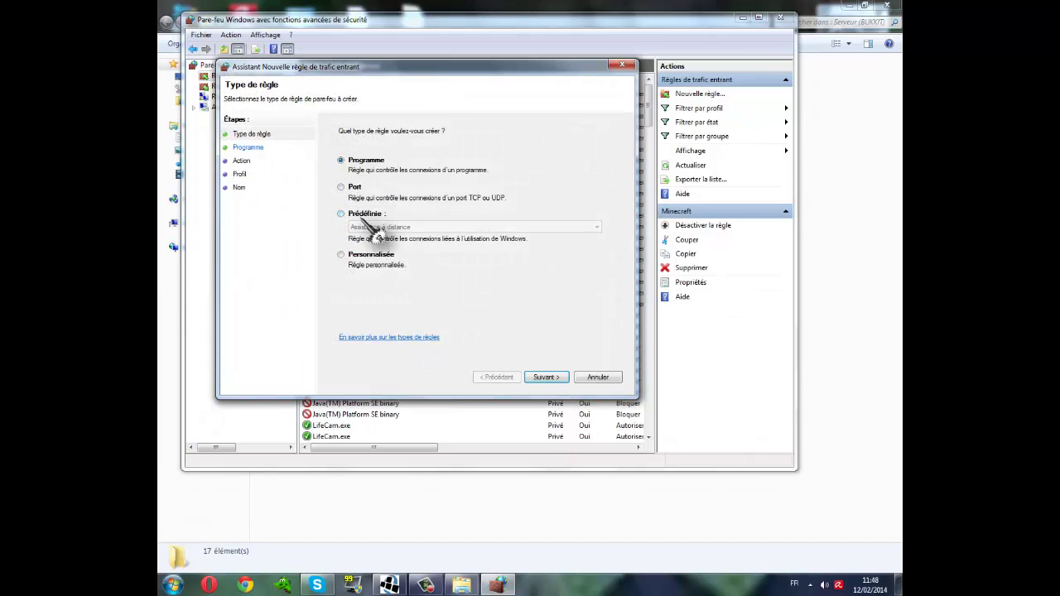
pyautogui.click(353, 188)
pyautogui.click(563, 378)
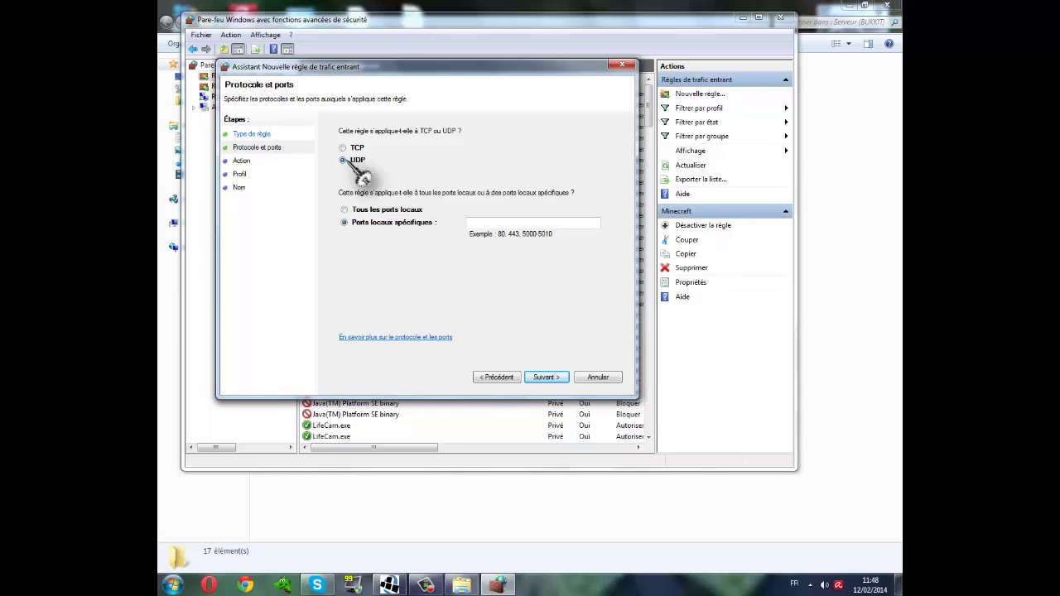
pyautogui.click(561, 220)
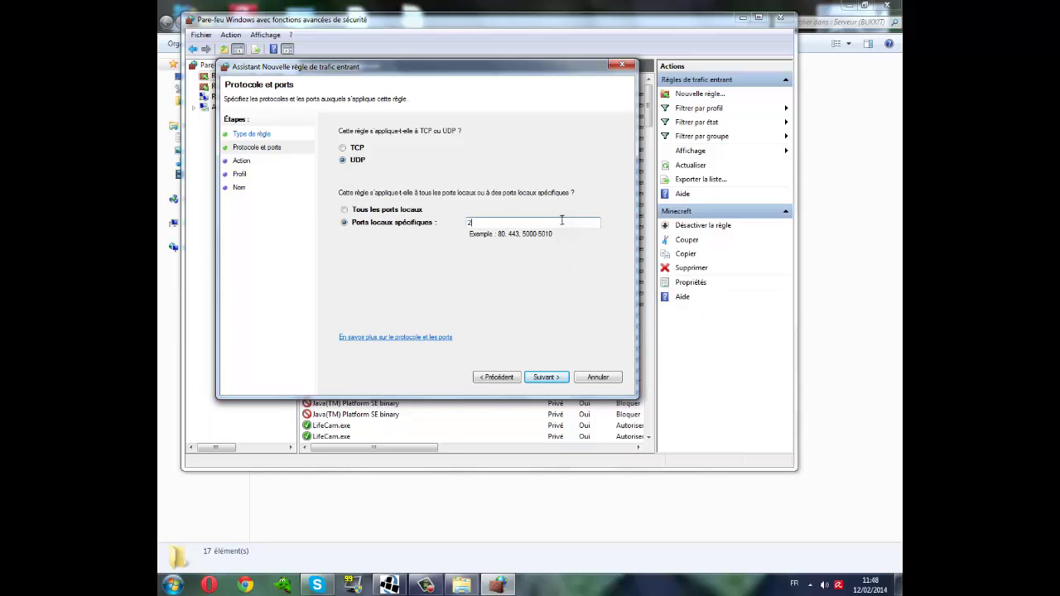
pyautogui.click(542, 379)
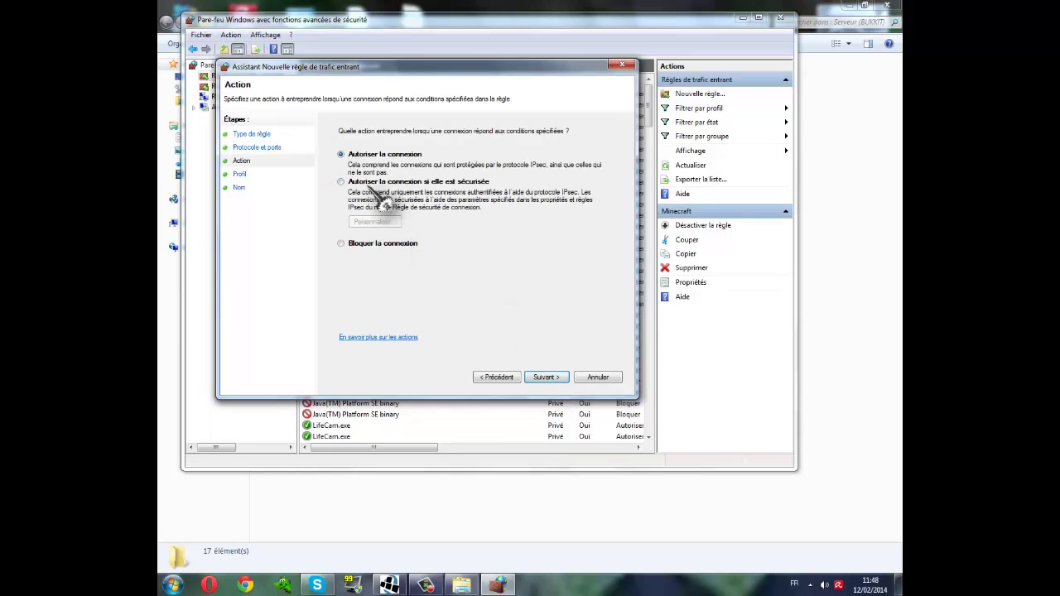
# Allow the connection on the Domaine, Privé and Public profiles and create the inbound UDP rule as Minecraft
pyautogui.click(565, 379)
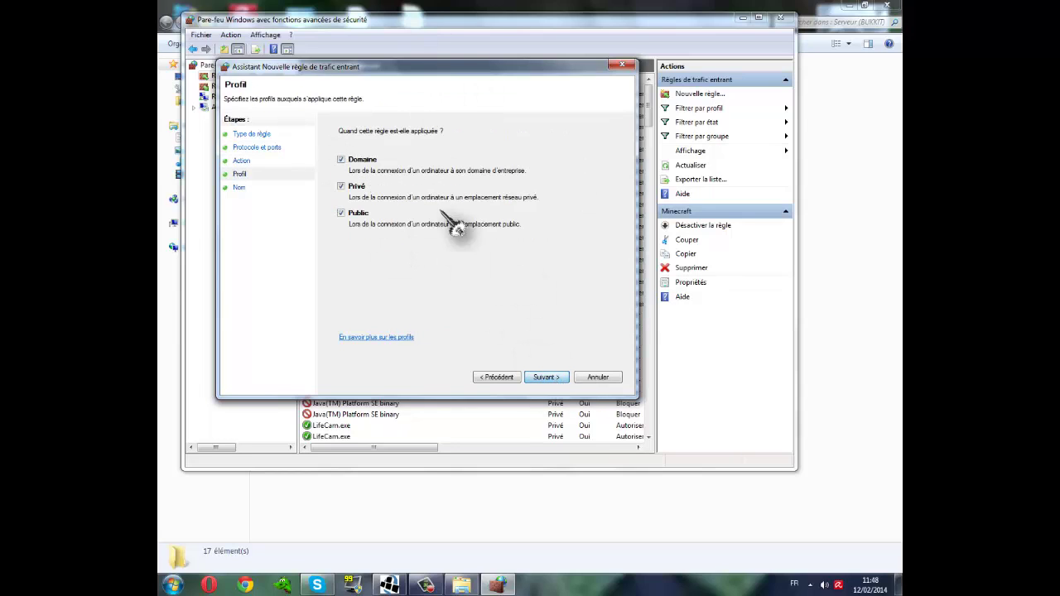
pyautogui.click(565, 379)
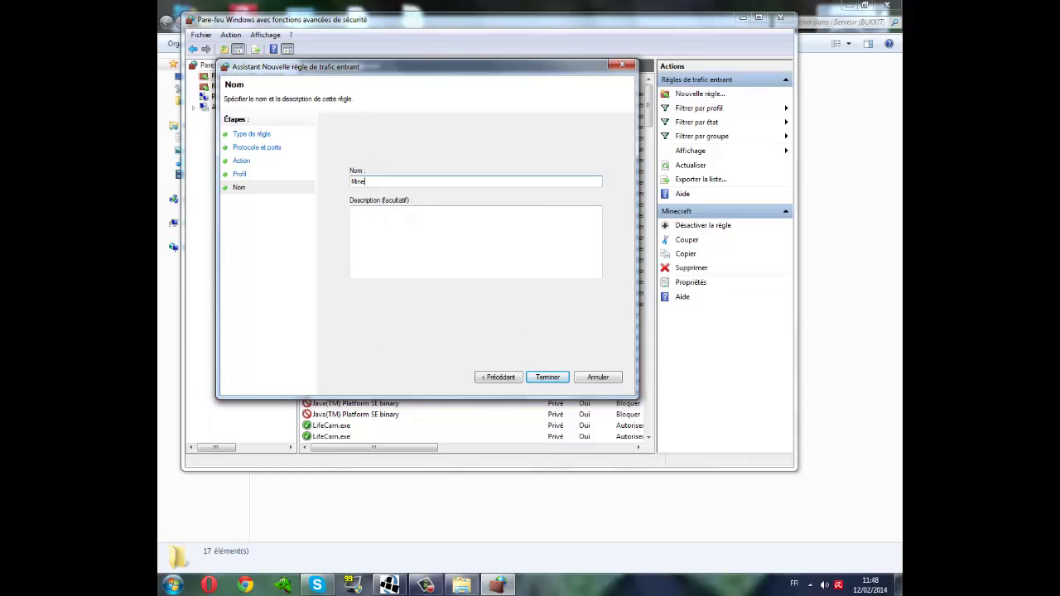
pyautogui.write('Minecraft')
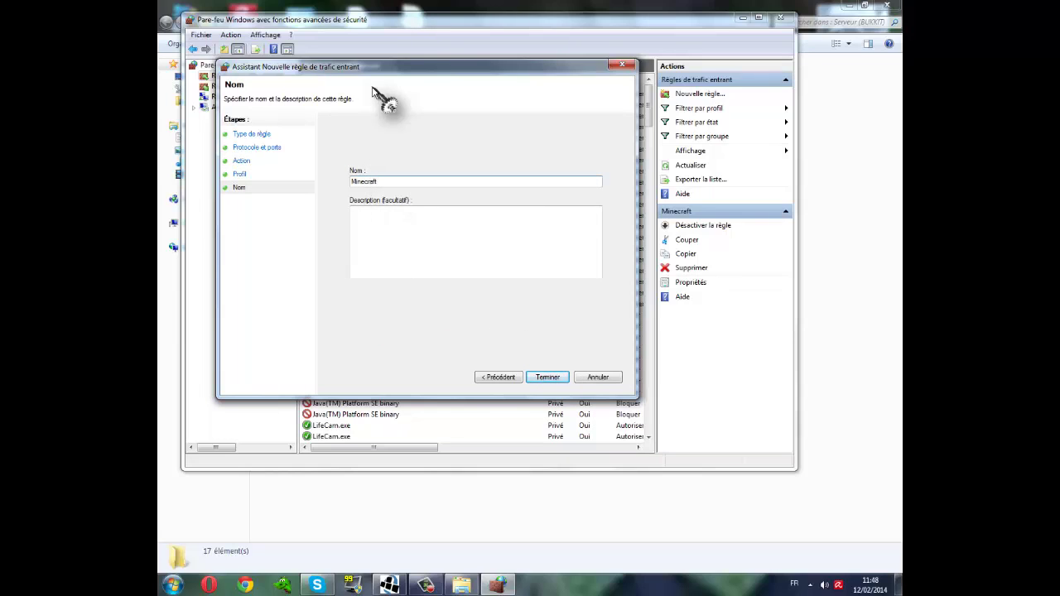
pyautogui.click(546, 378)
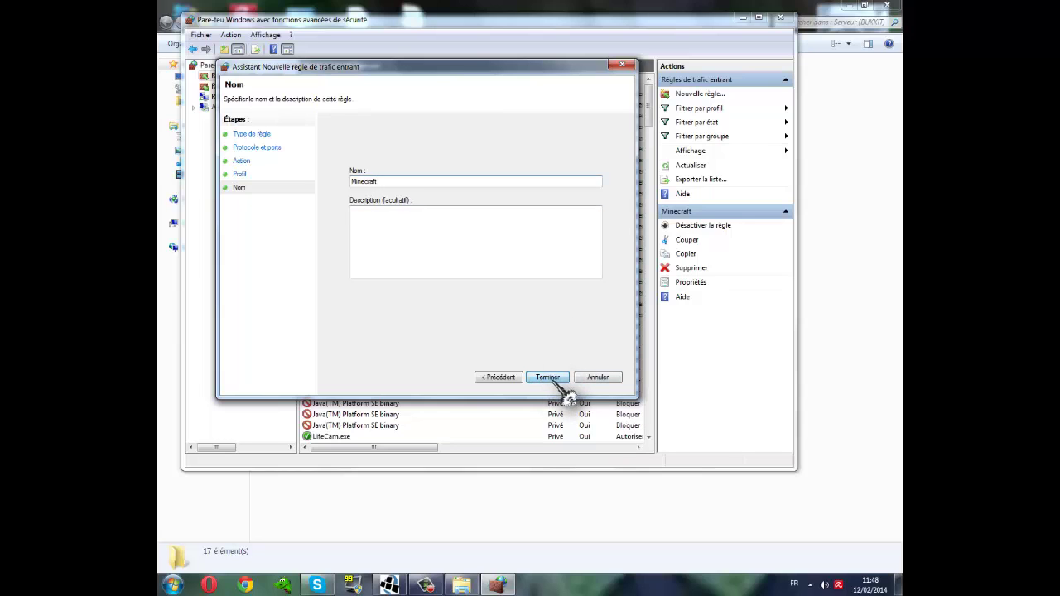
# Start a new outbound port rule in Règles de trafic sortant for TCP on specific remote port 25565
pyautogui.click(240, 87)
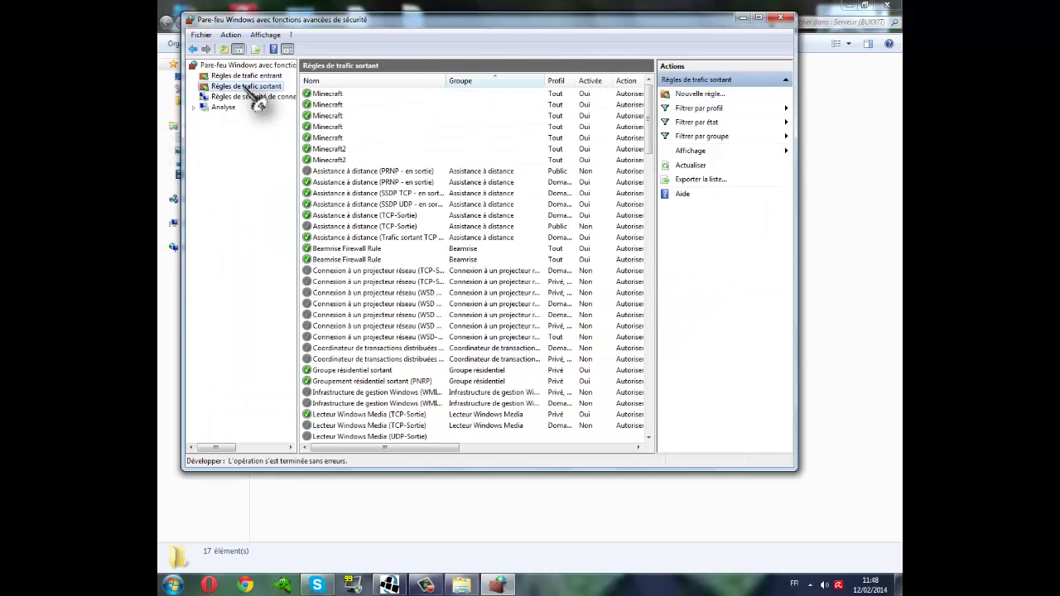
pyautogui.rightClick(245, 87)
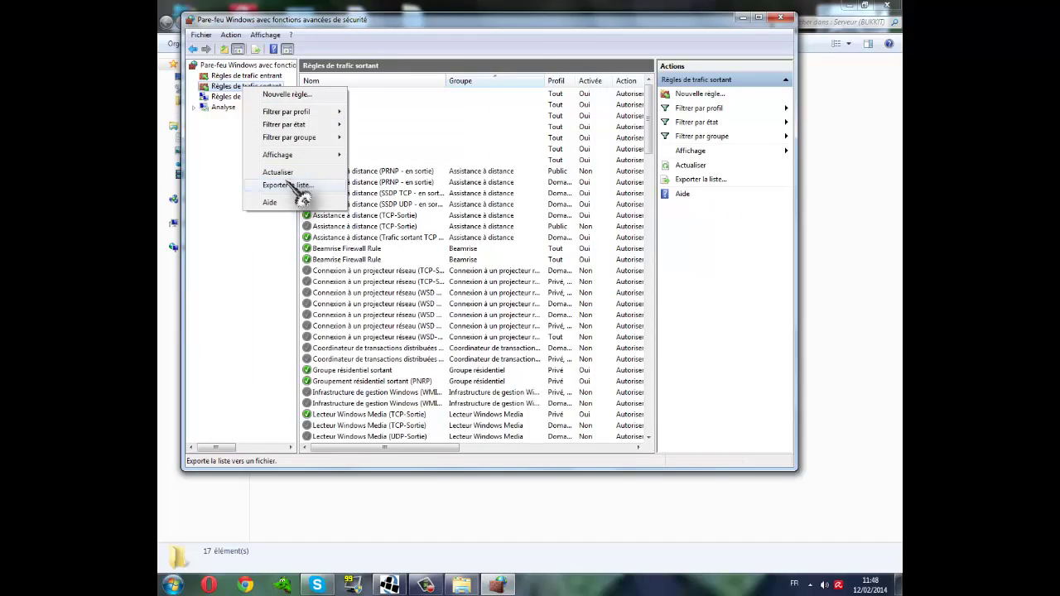
pyautogui.click(285, 93)
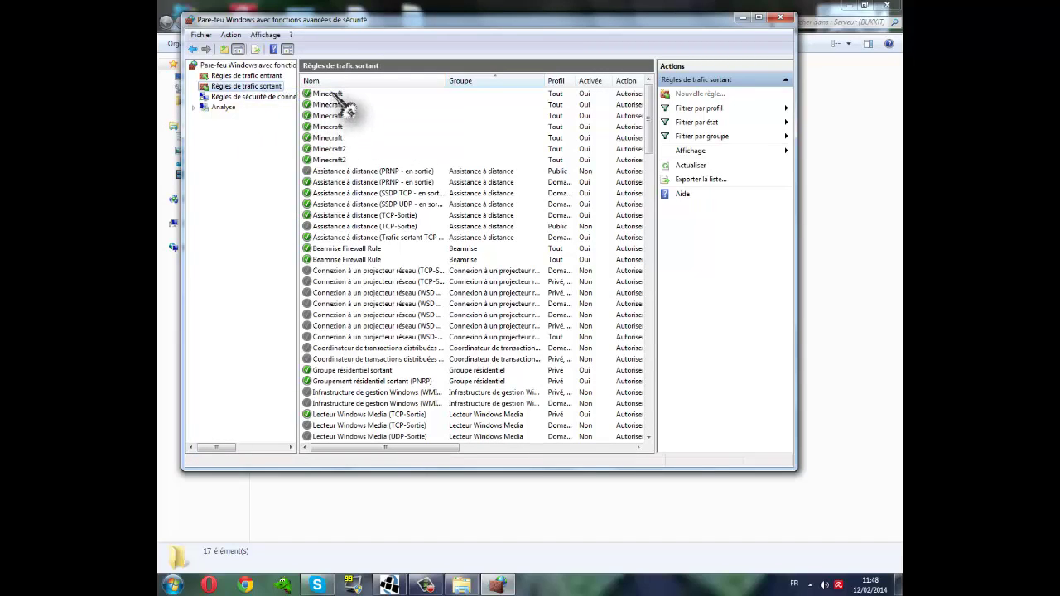
pyautogui.click(385, 203)
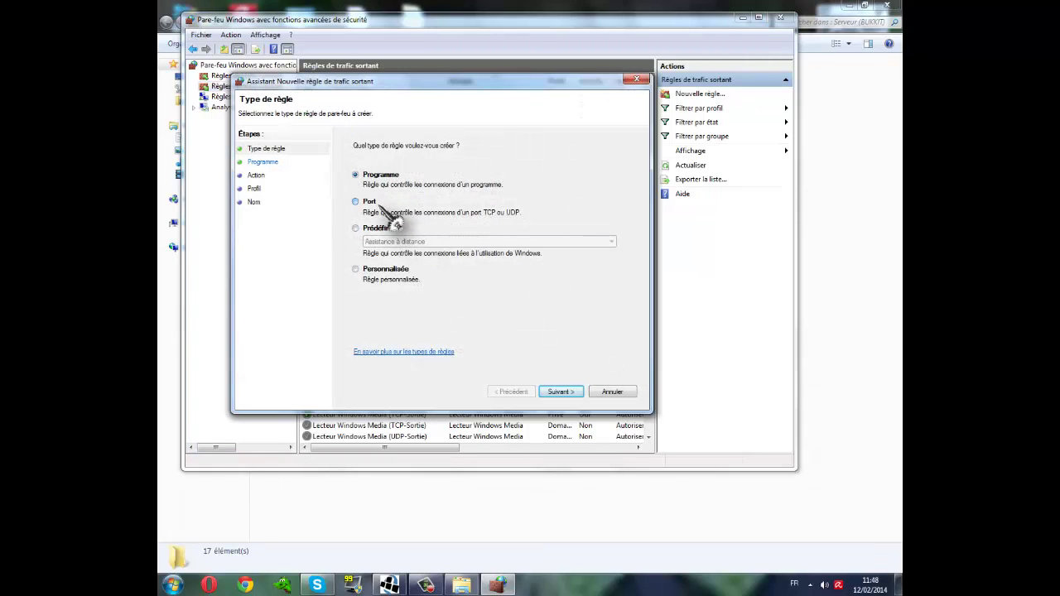
pyautogui.click(557, 392)
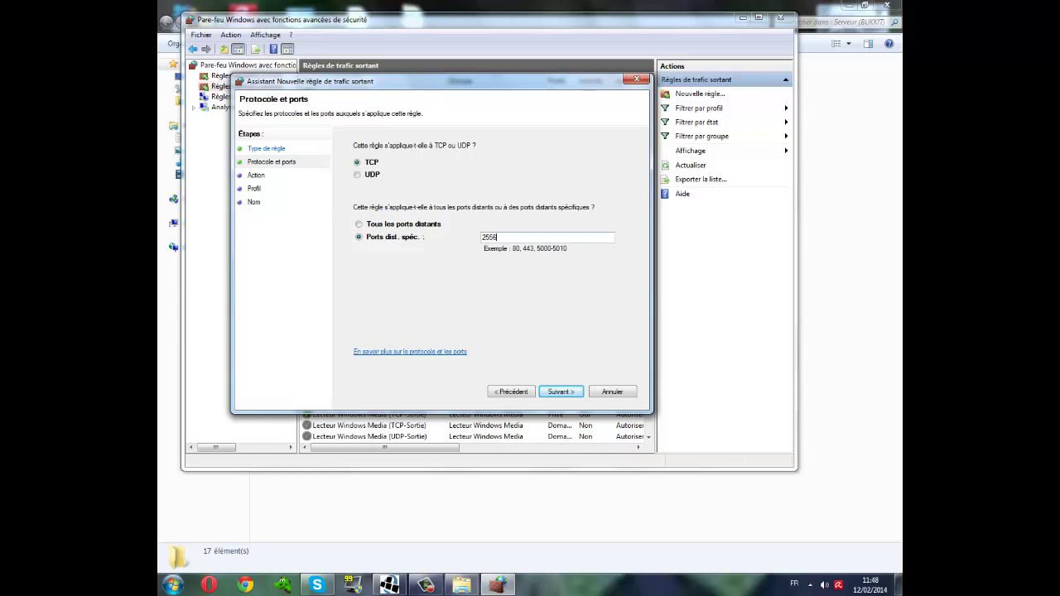
pyautogui.click(560, 391)
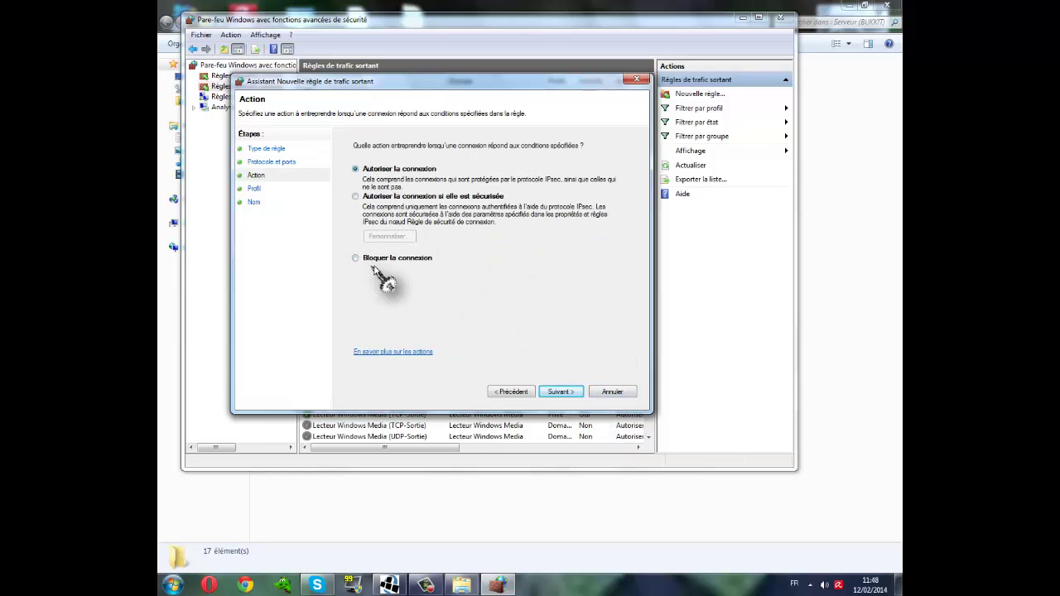
# Set the outbound TCP rule to Autoriser la connexion, keep all three profiles and create it with the name Minecraft
pyautogui.click(561, 392)
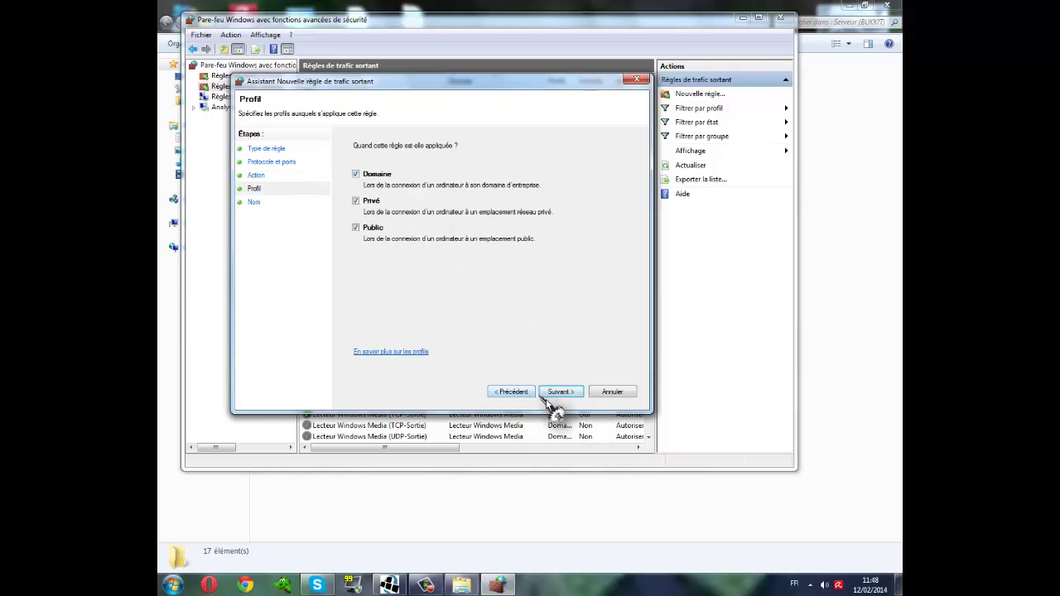
pyautogui.click(560, 392)
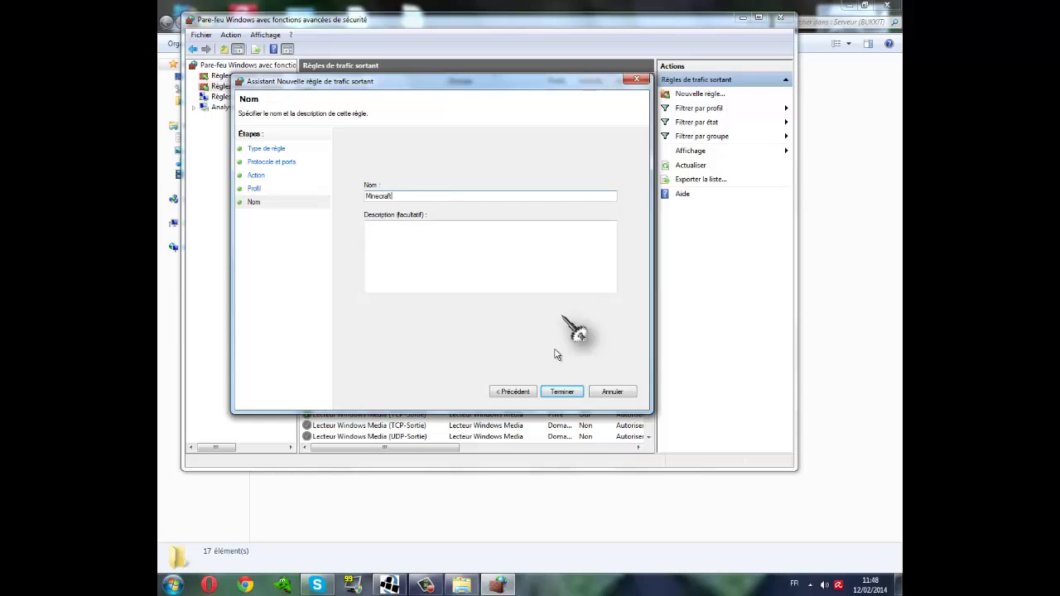
pyautogui.click(556, 393)
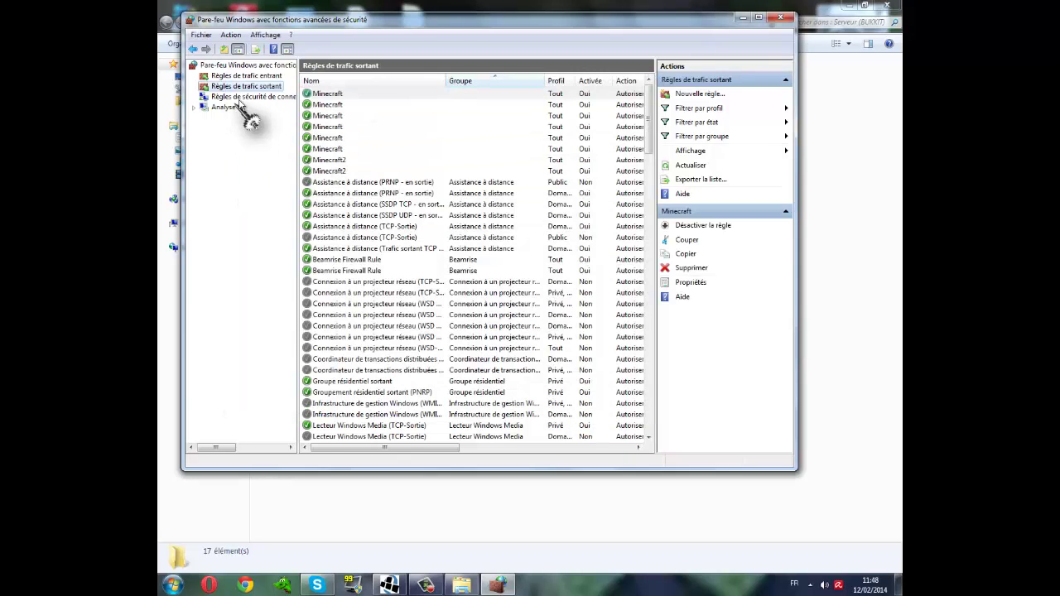
# Start a second outbound port rule for UDP on specific remote port 25565
pyautogui.rightClick(241, 87)
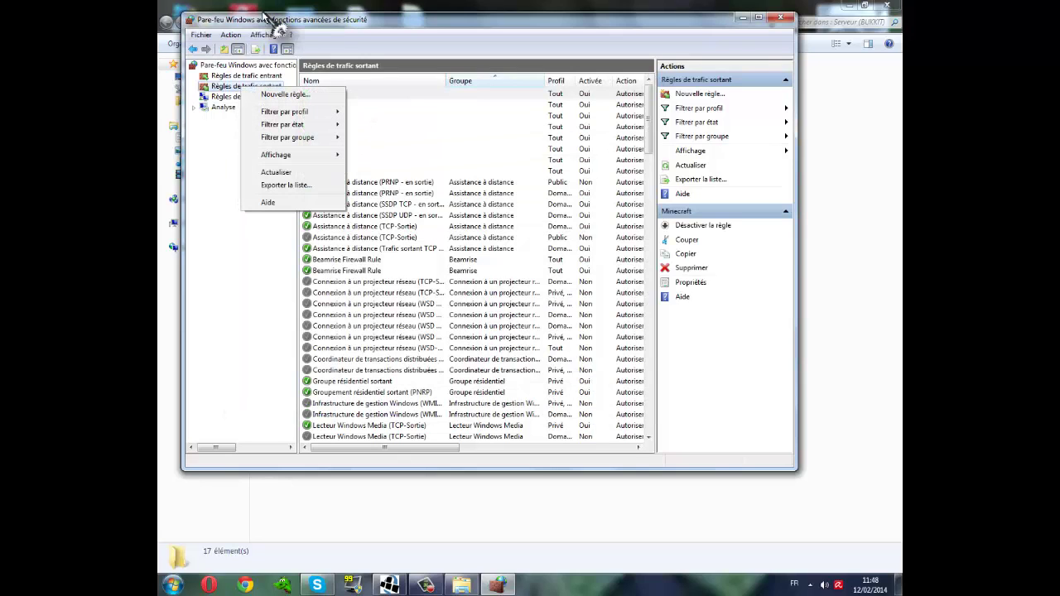
pyautogui.click(321, 95)
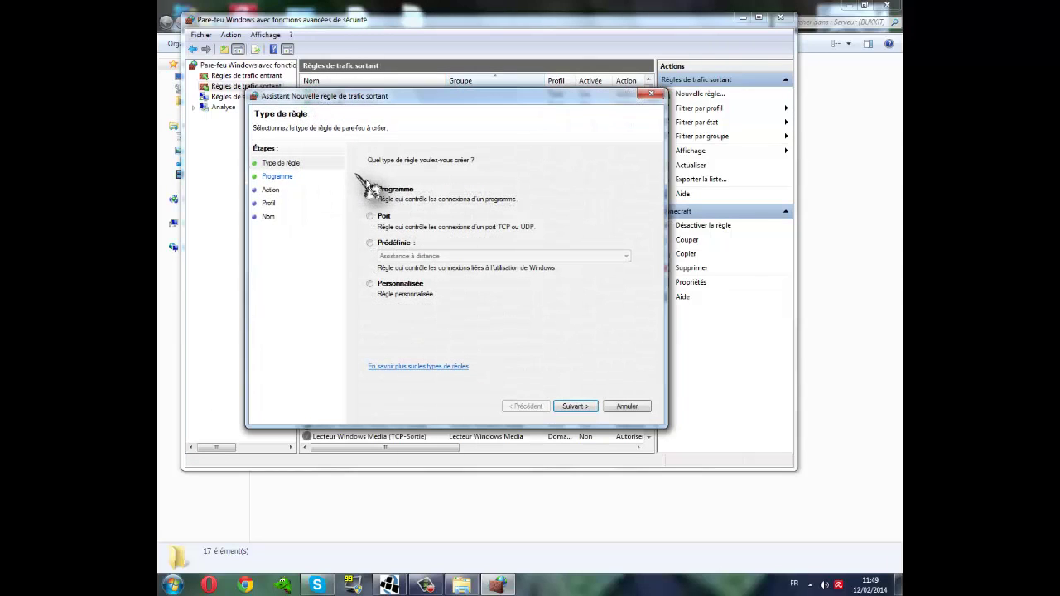
pyautogui.click(381, 217)
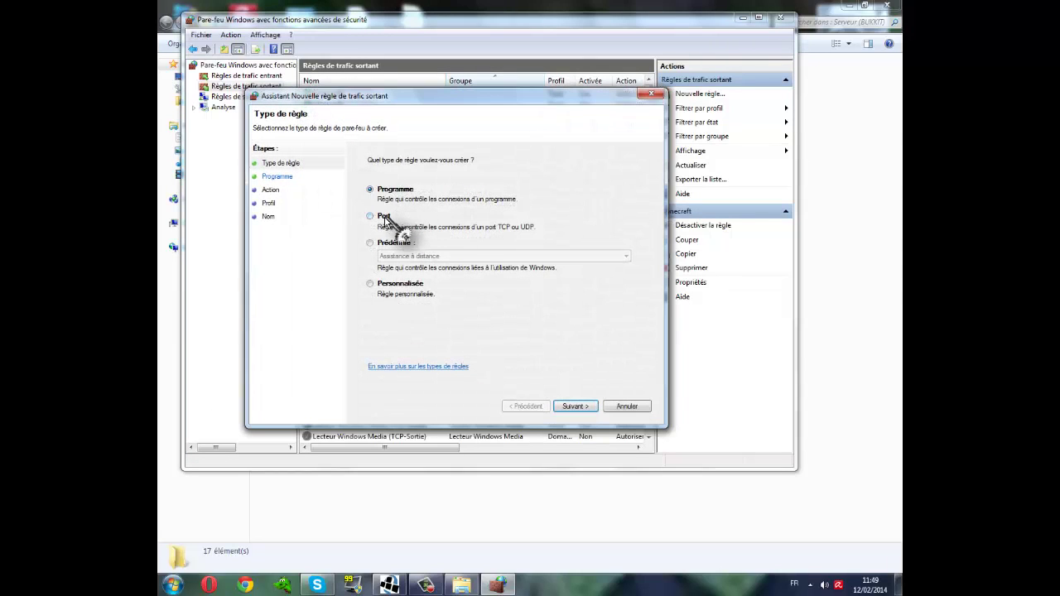
pyautogui.click(574, 406)
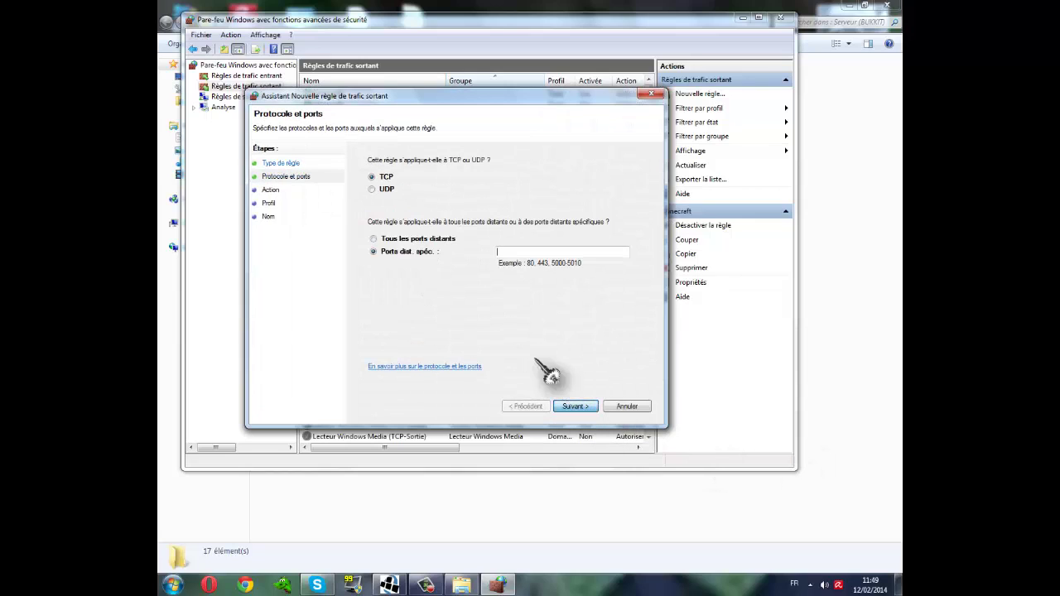
pyautogui.click(373, 189)
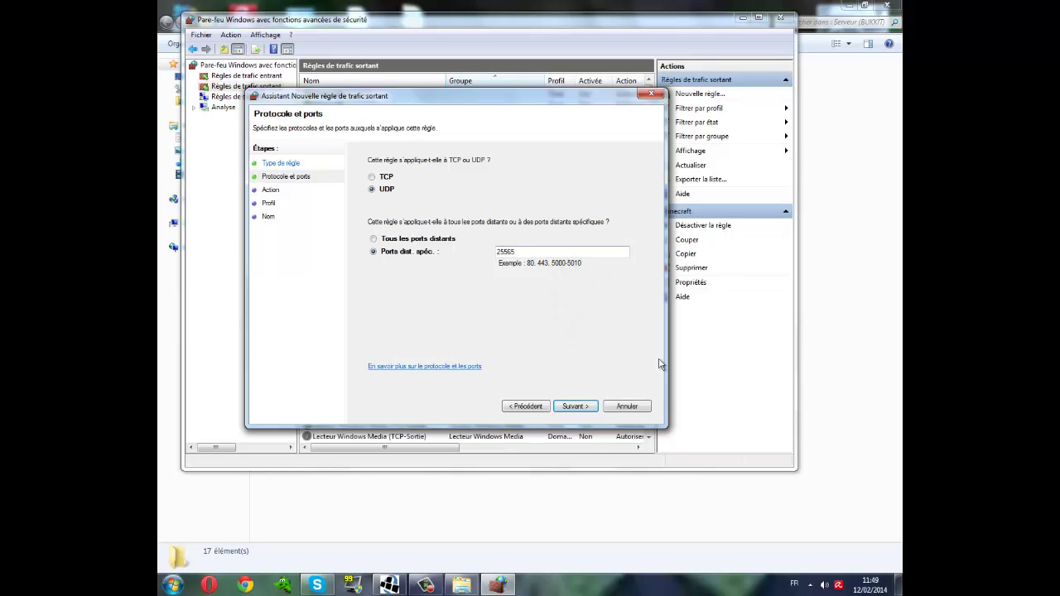
# Set the outbound UDP rule to Autoriser la connexion, keep all profiles, create it as Minecraft and close the firewall window
pyautogui.click(575, 406)
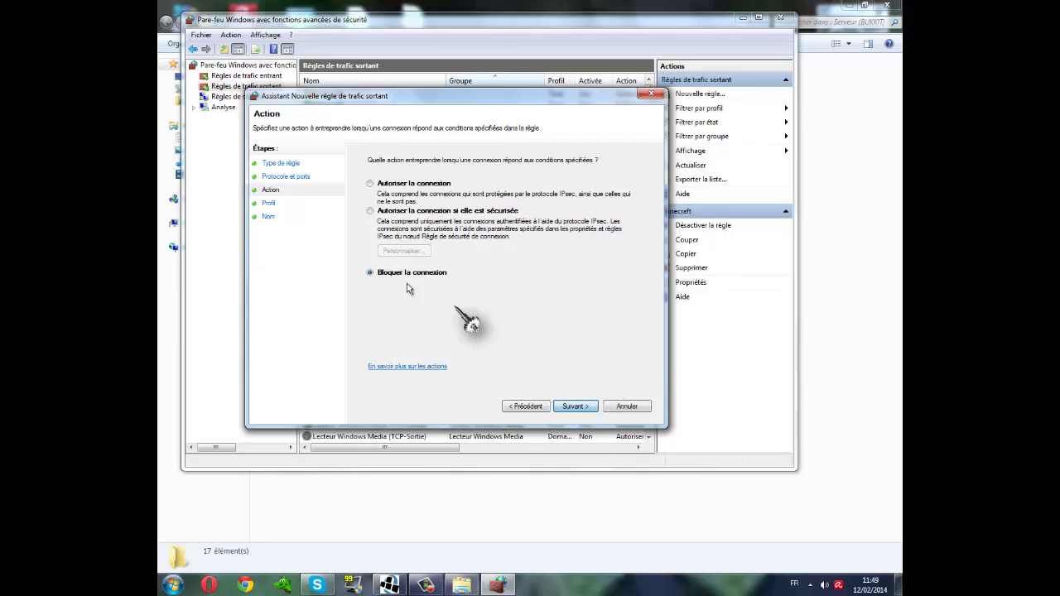
pyautogui.click(584, 407)
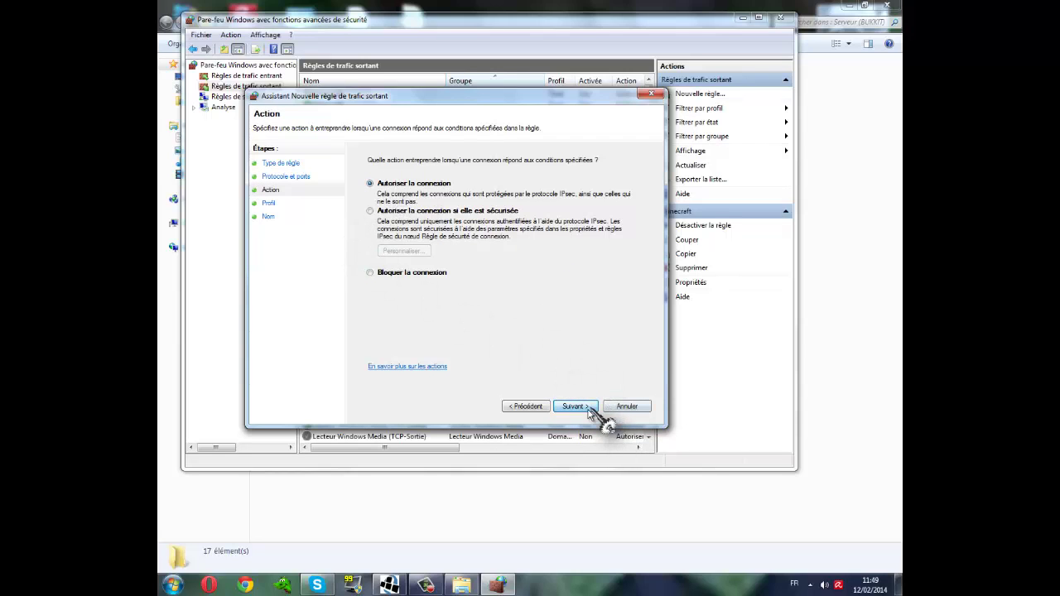
pyautogui.click(584, 406)
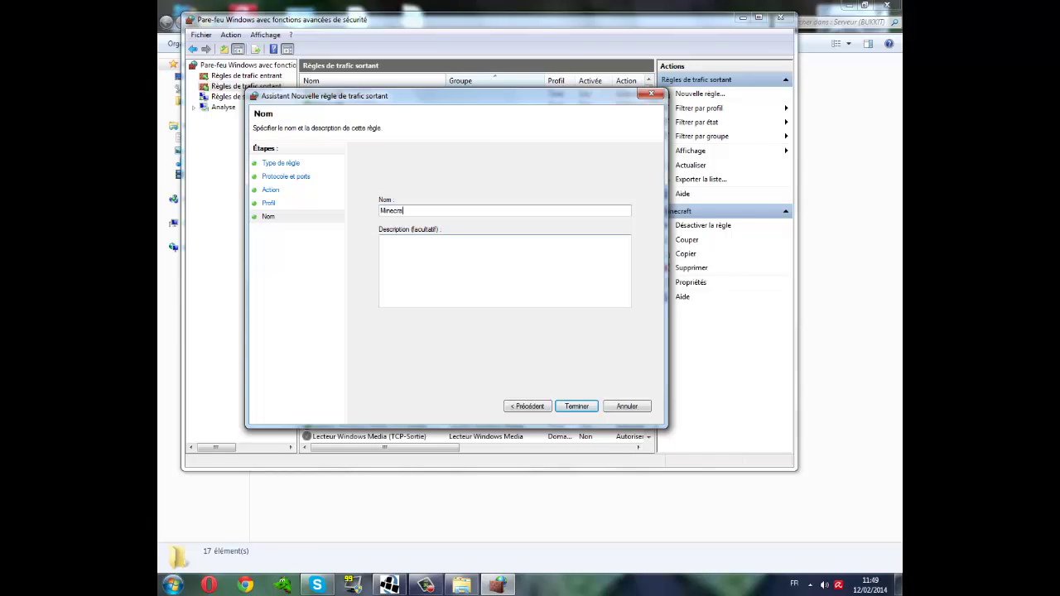
pyautogui.click(579, 407)
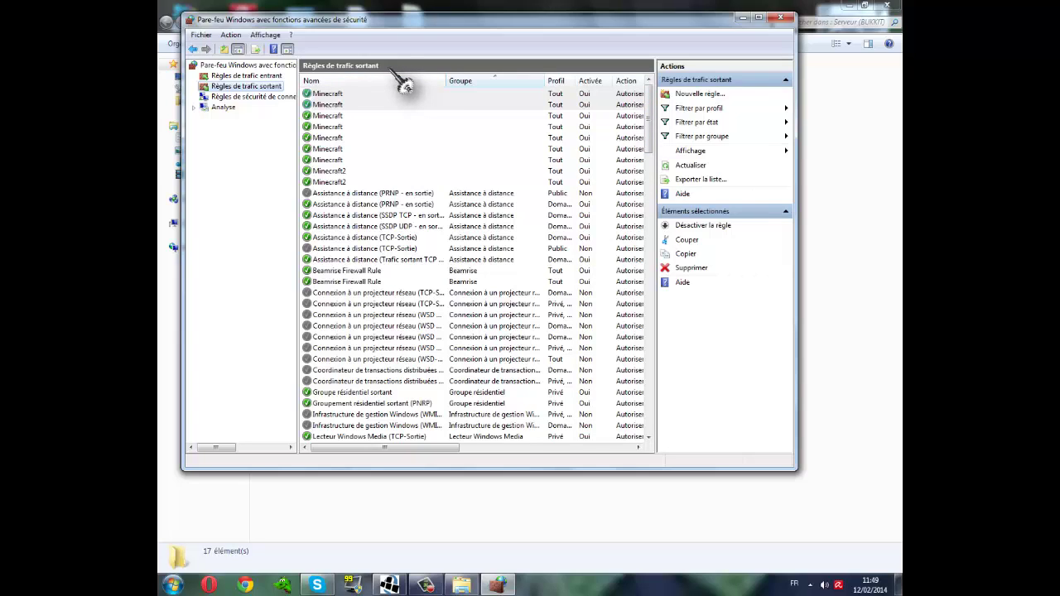
pyautogui.click(780, 18)
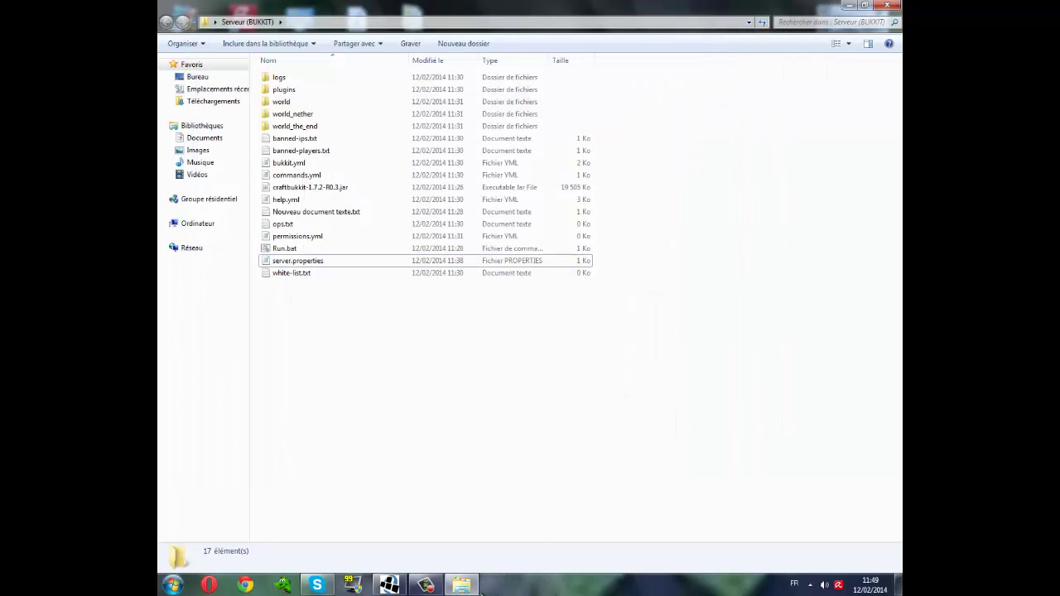
pyautogui.click(425, 585)
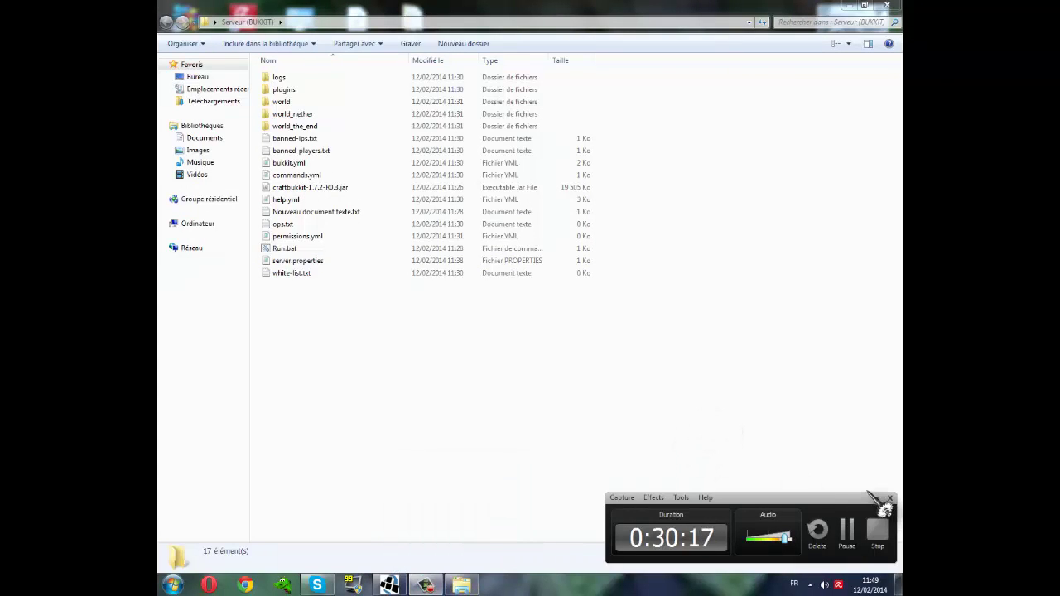
pyautogui.click(875, 497)
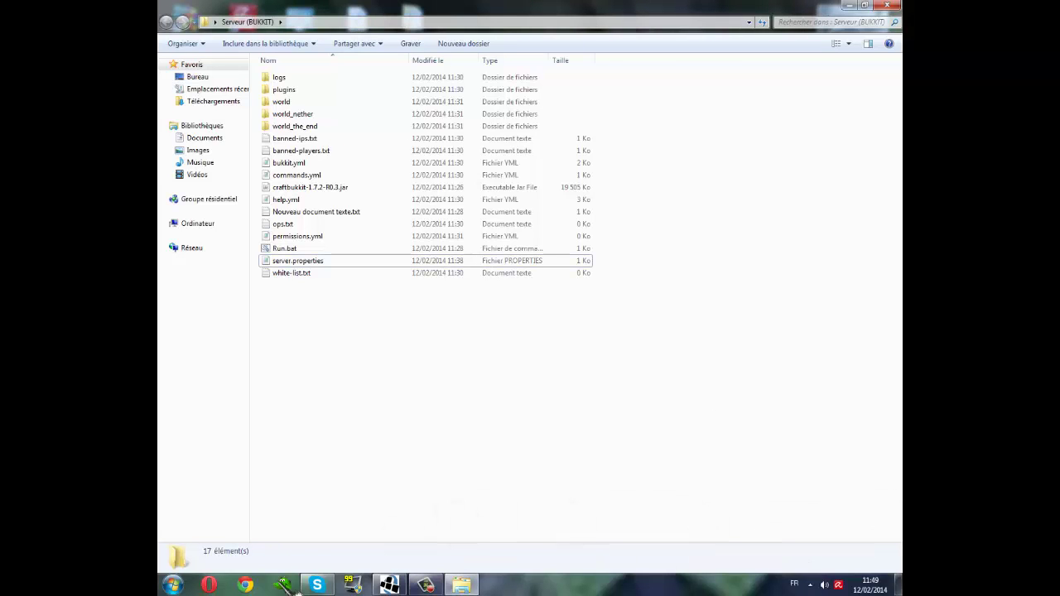
# Open the K-Meleon browser, and check the local IPv4 address by running ipconfig in a command prompt before closing the prompt
pyautogui.click(282, 586)
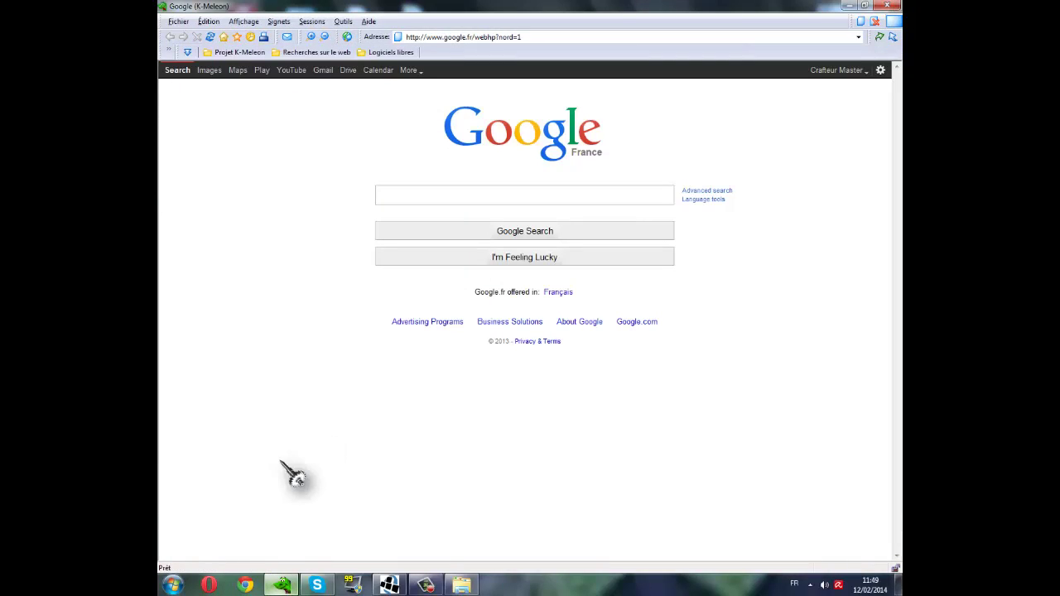
pyautogui.press('super')
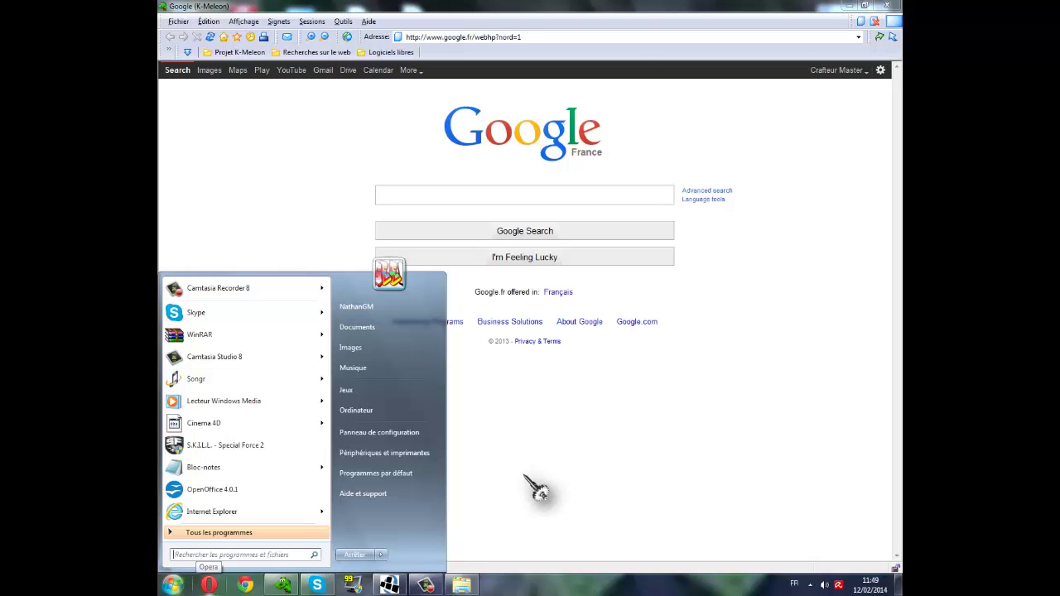
pyautogui.write('cmd')
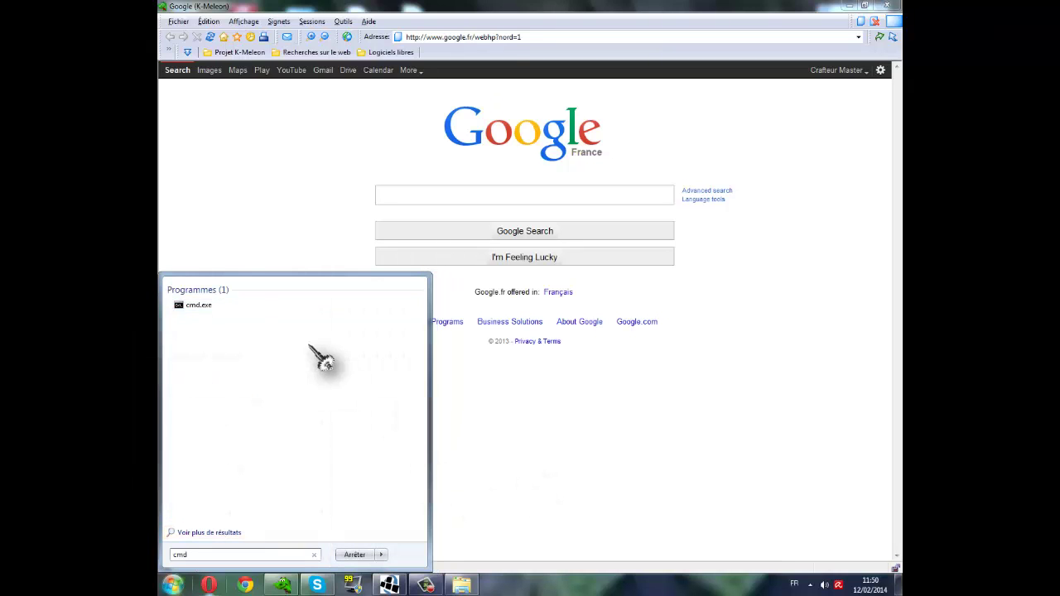
pyautogui.click(325, 306)
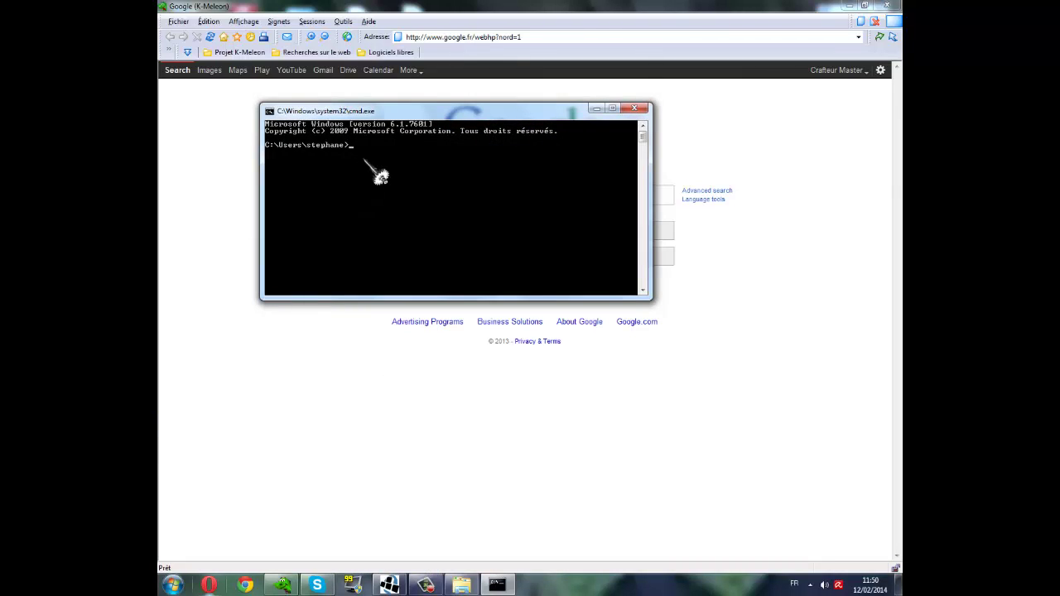
pyautogui.write('ipconfig')
pyautogui.press('Return')
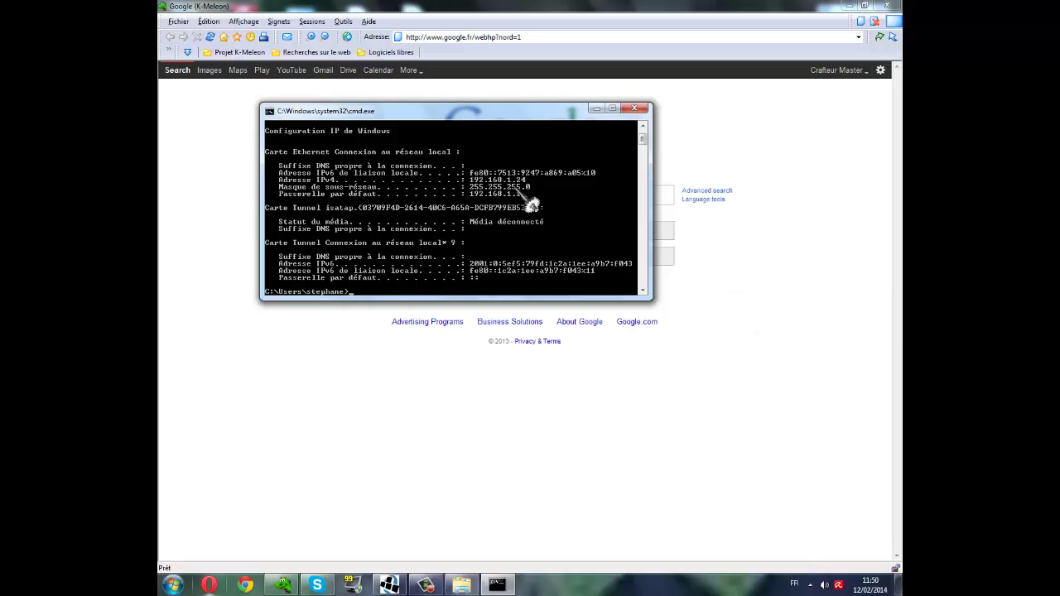
pyautogui.click(634, 108)
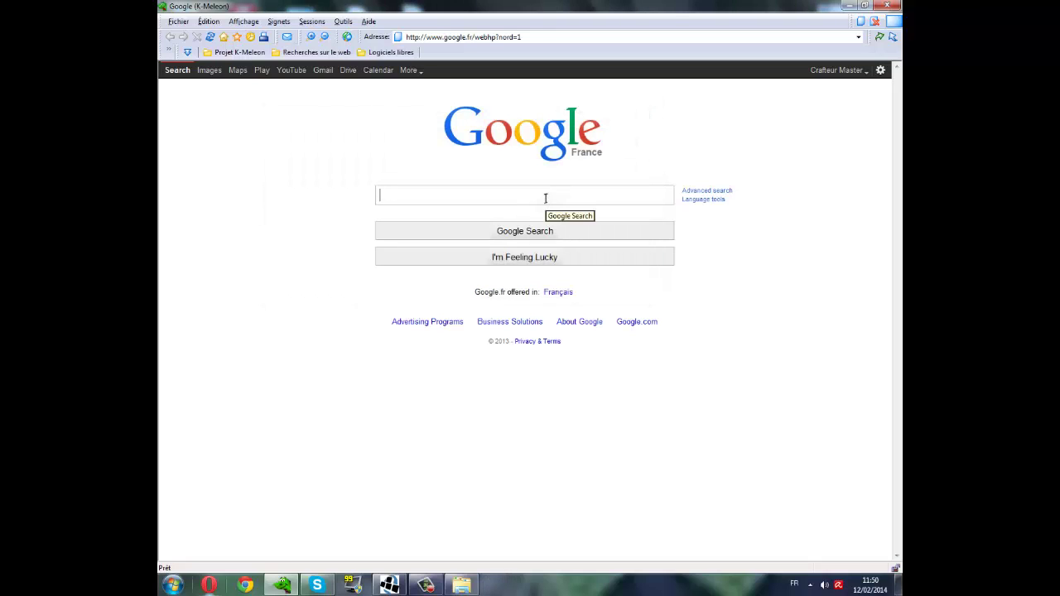
# Search Google for "mon ip org" and open the MonIP.org result
pyautogui.write('mon ')
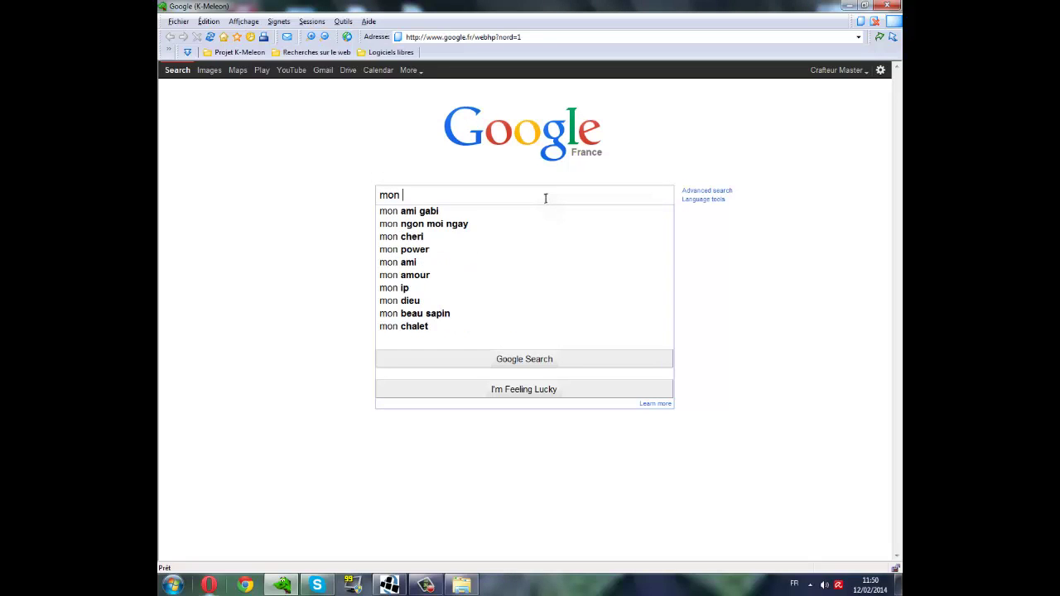
pyautogui.write('ip org')
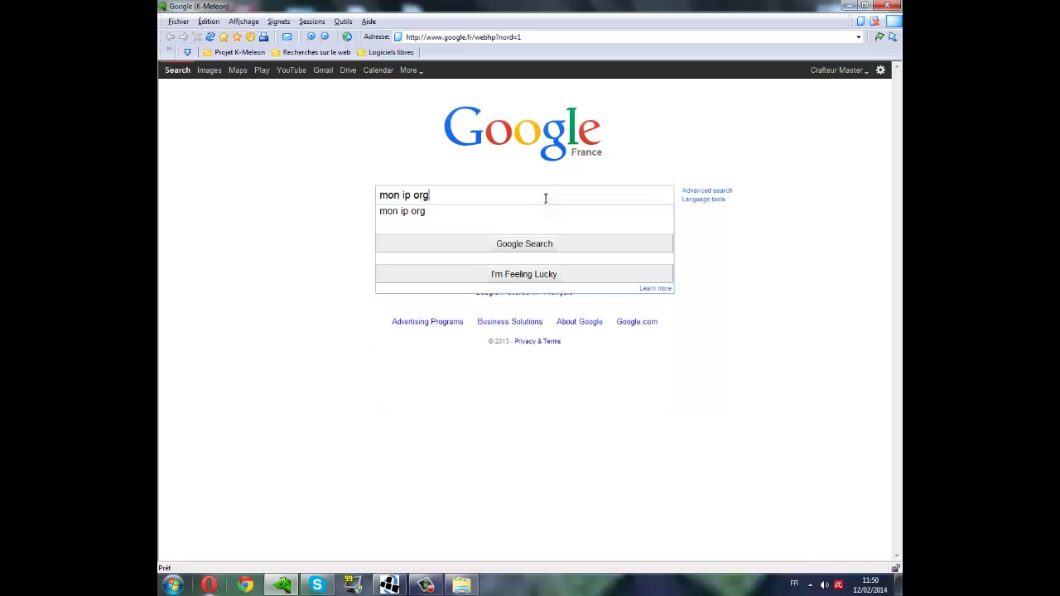
pyautogui.press('Return')
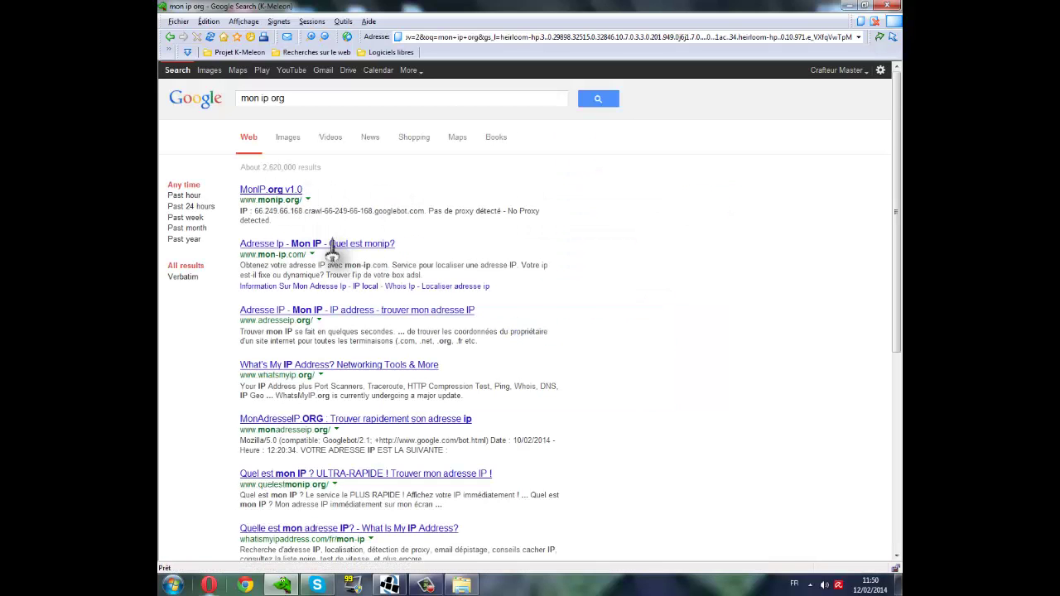
pyautogui.click(295, 189)
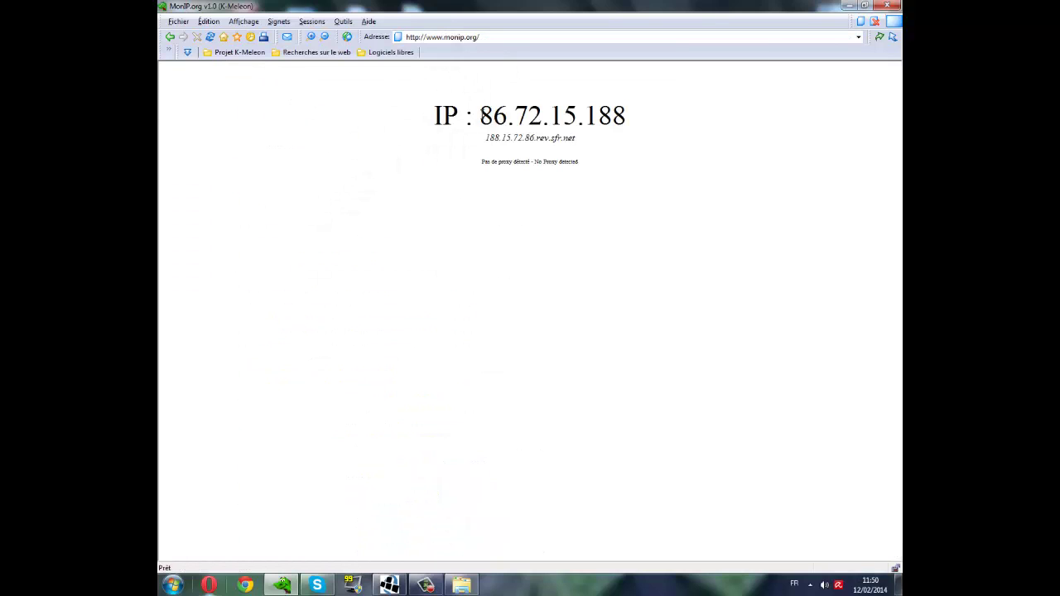
# Highlight the public IP address on the MonIP.org page and close the browser
pyautogui.moveTo(481, 115); pyautogui.dragTo(626, 155)
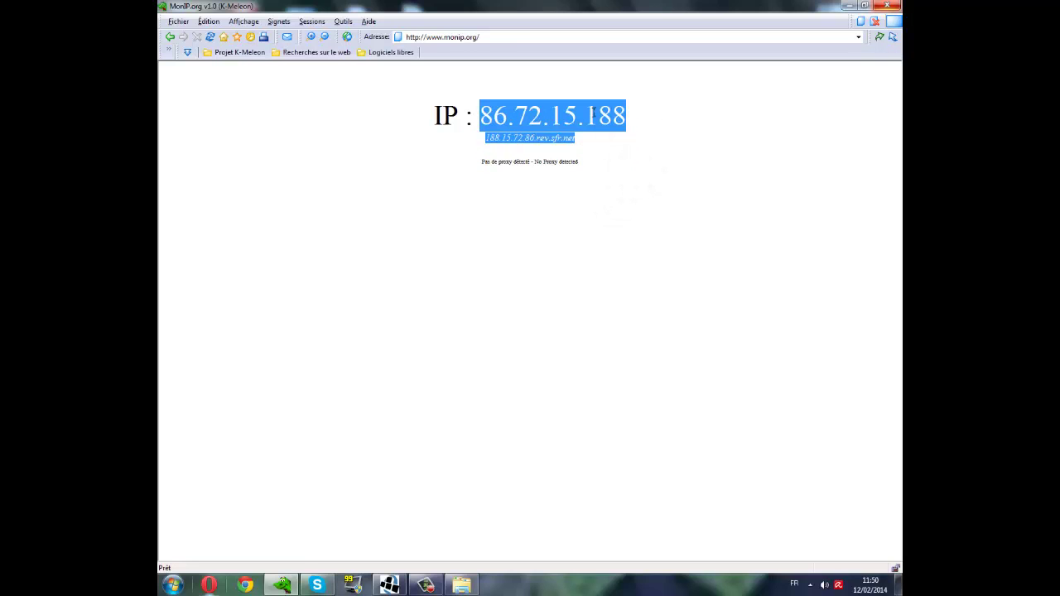
pyautogui.click(485, 108)
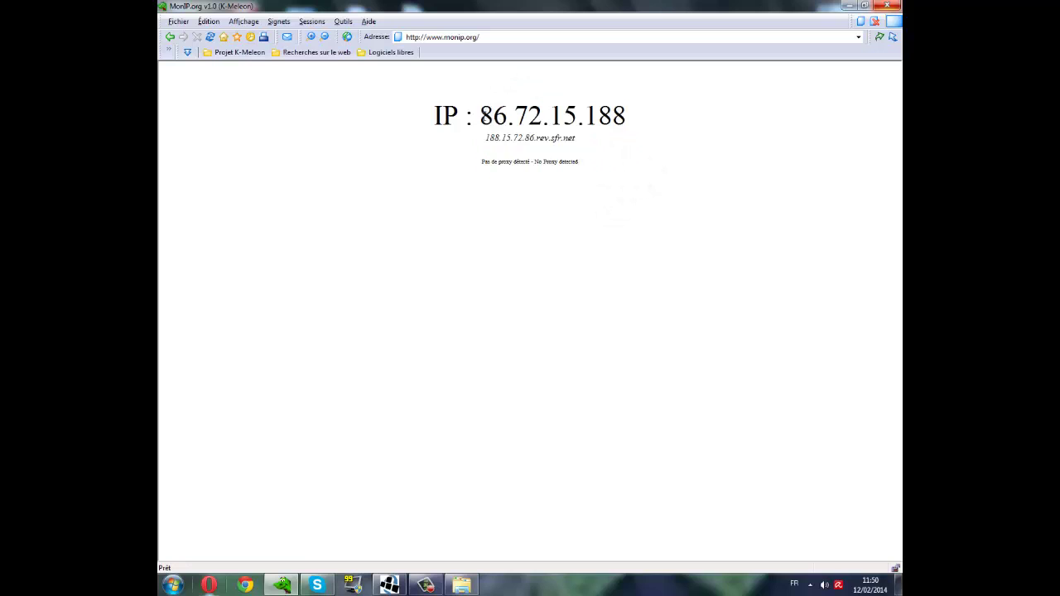
pyautogui.moveTo(484, 115); pyautogui.dragTo(639, 116)
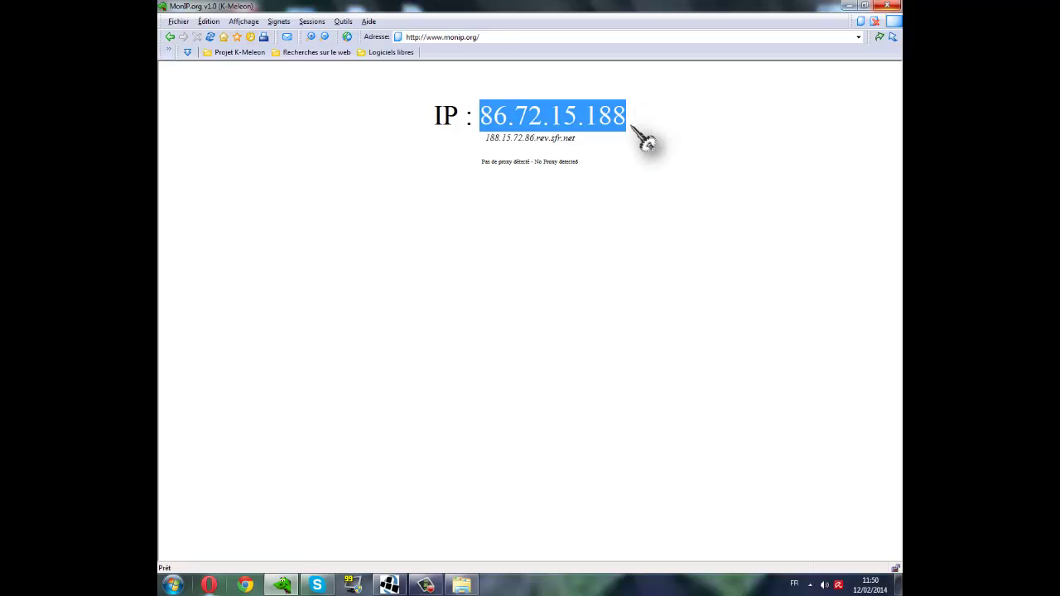
pyautogui.click(630, 127)
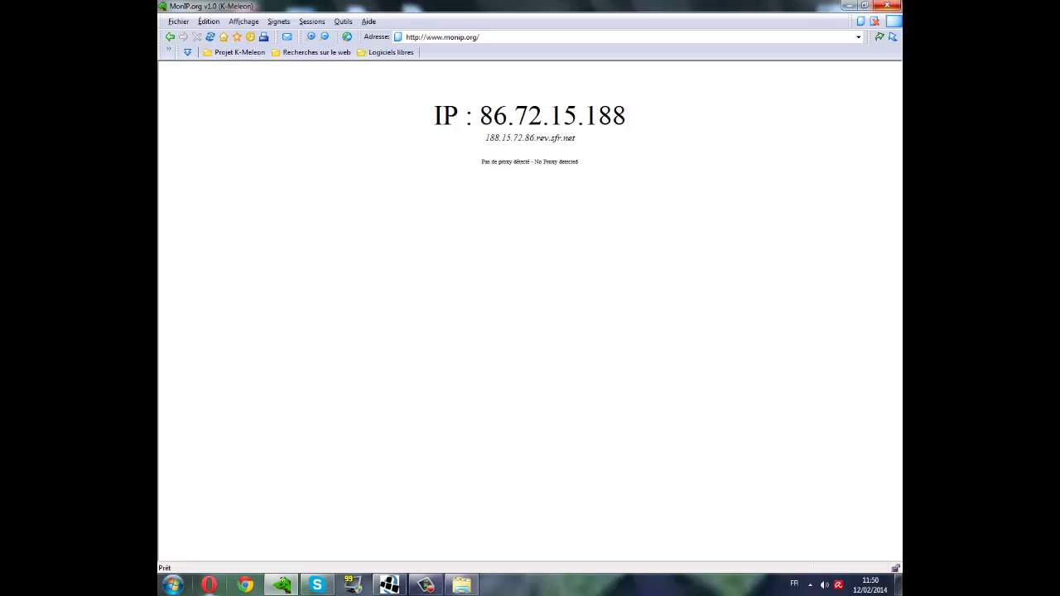
pyautogui.click(898, 5)
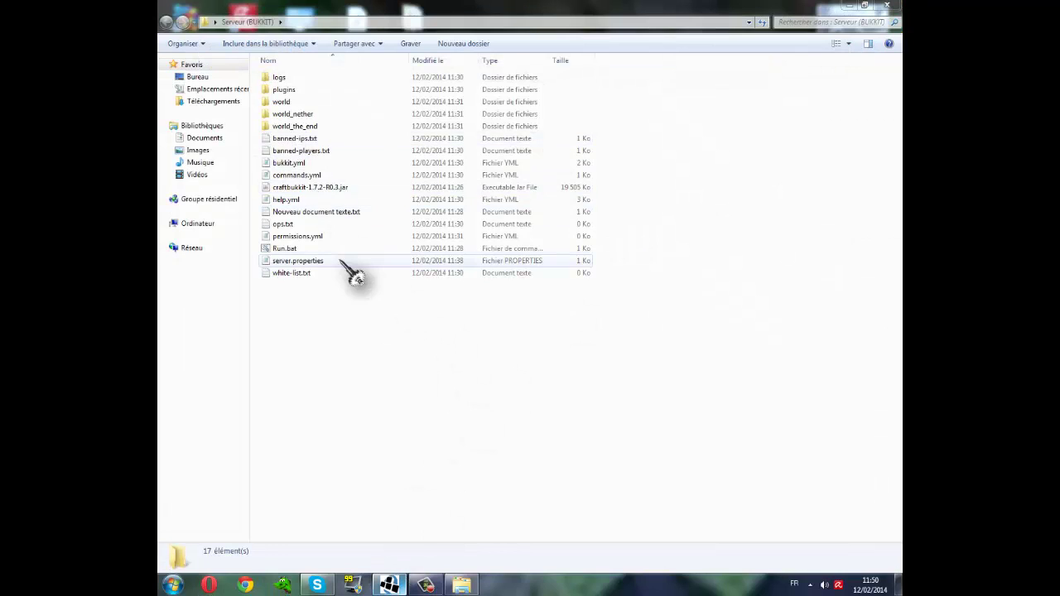
# Launch the Bukkit server with Run.bat, compare the two open server consoles and close the duplicate instance
pyautogui.doubleClick(308, 248)
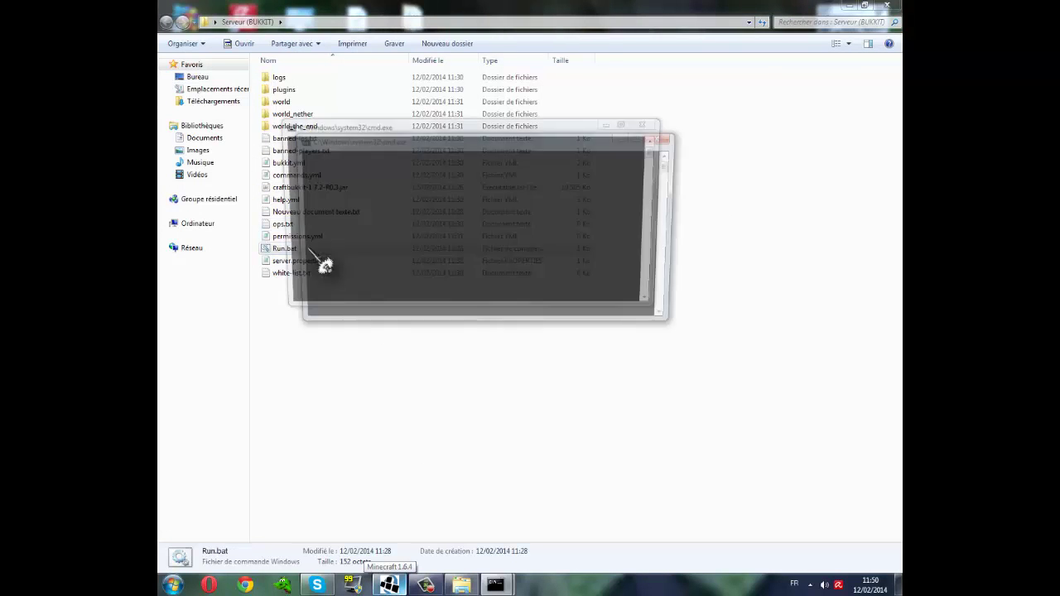
pyautogui.click(672, 139)
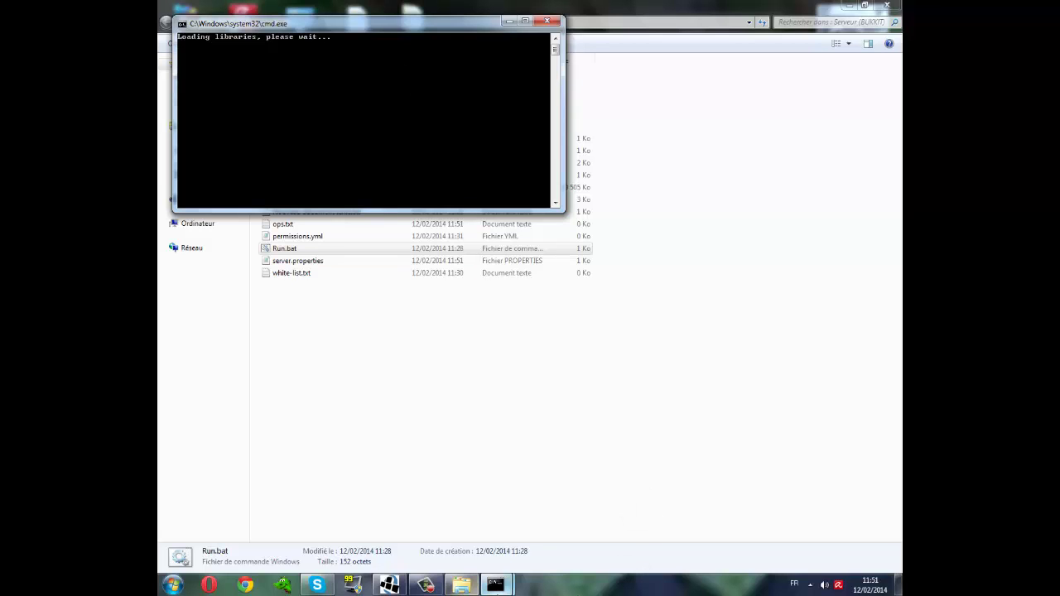
pyautogui.click(497, 586)
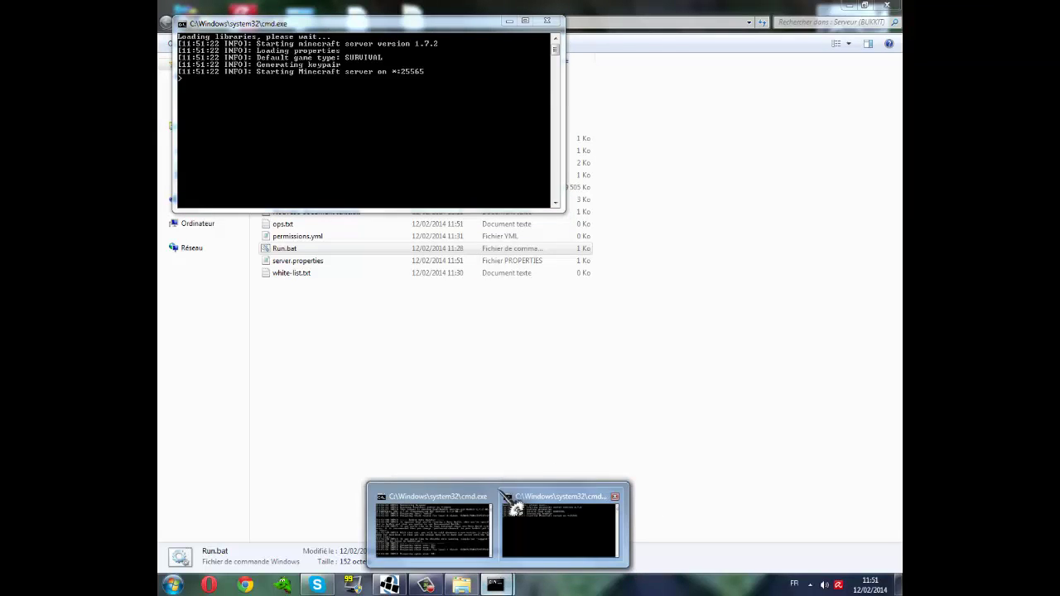
pyautogui.moveTo(485, 513)
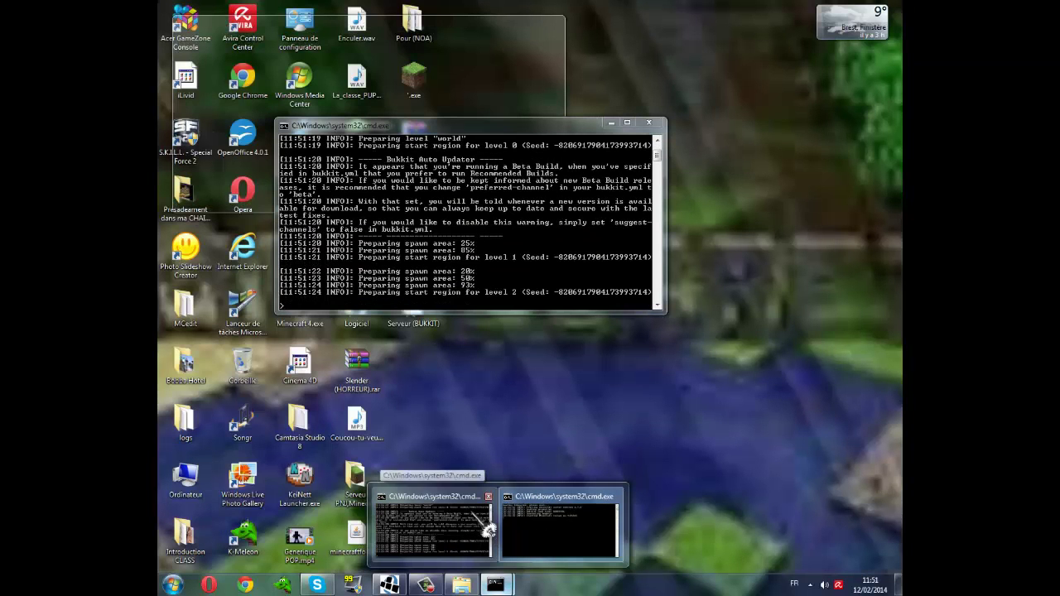
pyautogui.moveTo(534, 534)
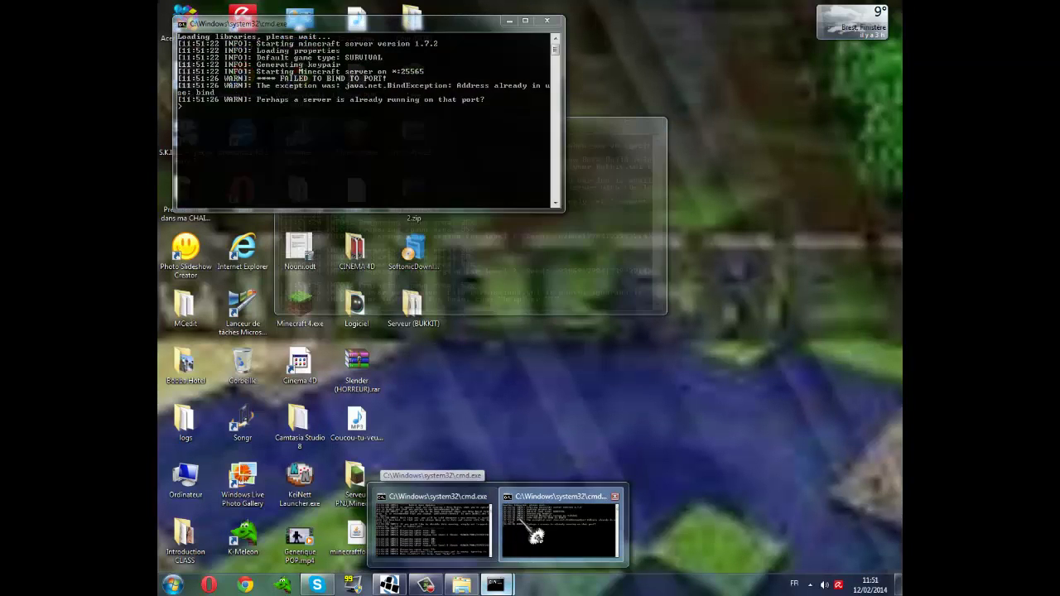
pyautogui.middleClick(619, 513)
pyautogui.click(559, 537)
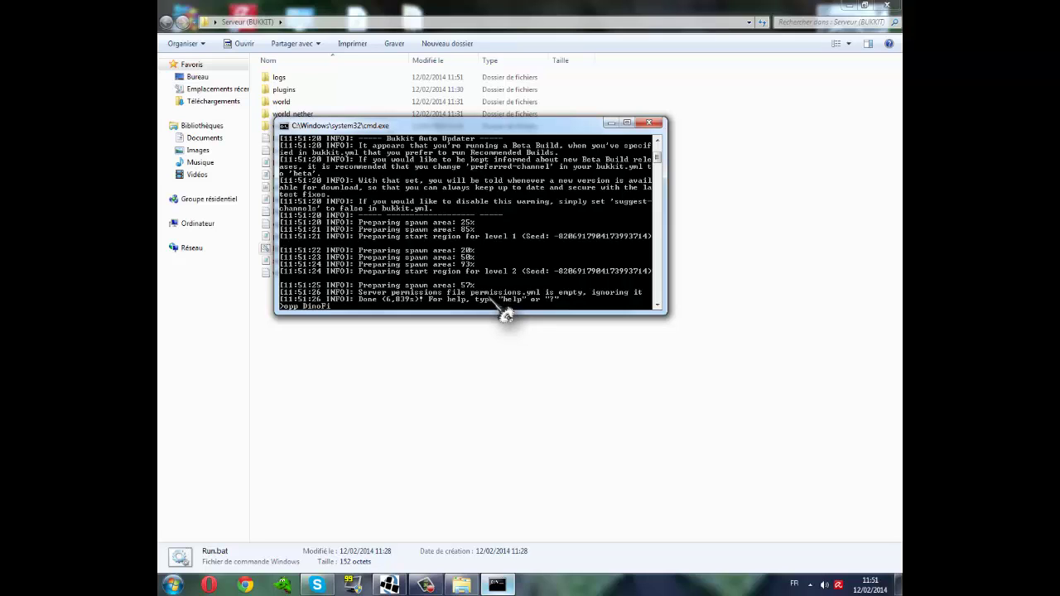
# Try the opp command with the player's username in the server console, and close the console
pyautogui.press('Return')
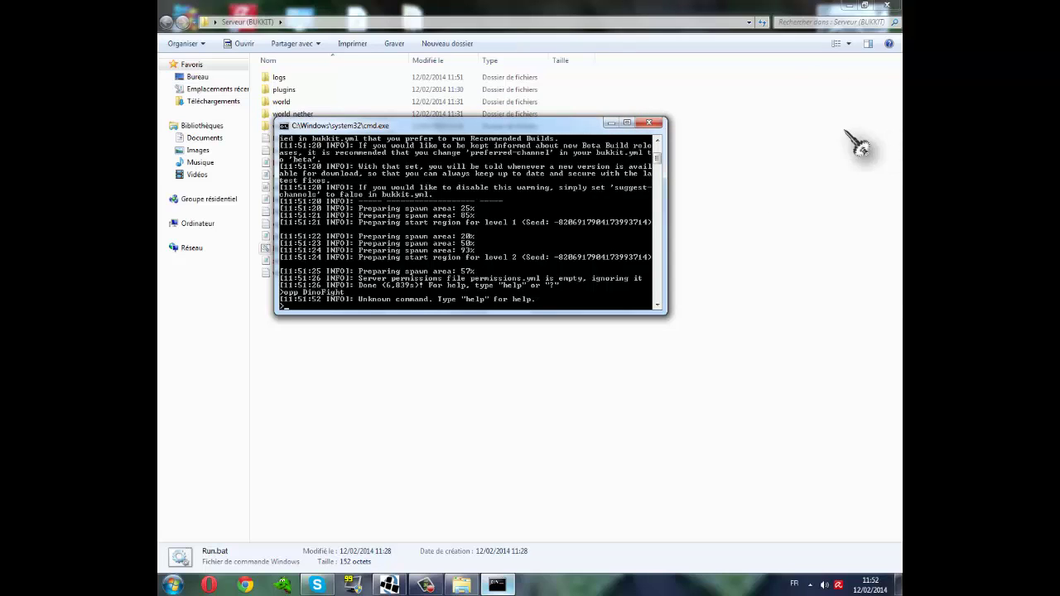
pyautogui.click(654, 128)
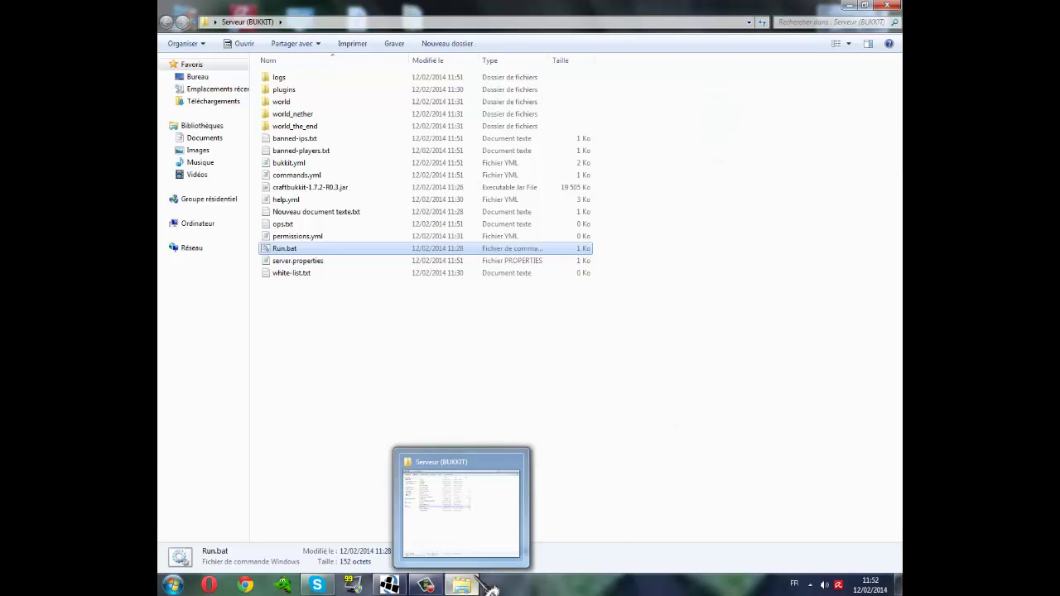
# Close the Serveur (BUKKIT) folder window to return to the desktop
pyautogui.click(619, 409)
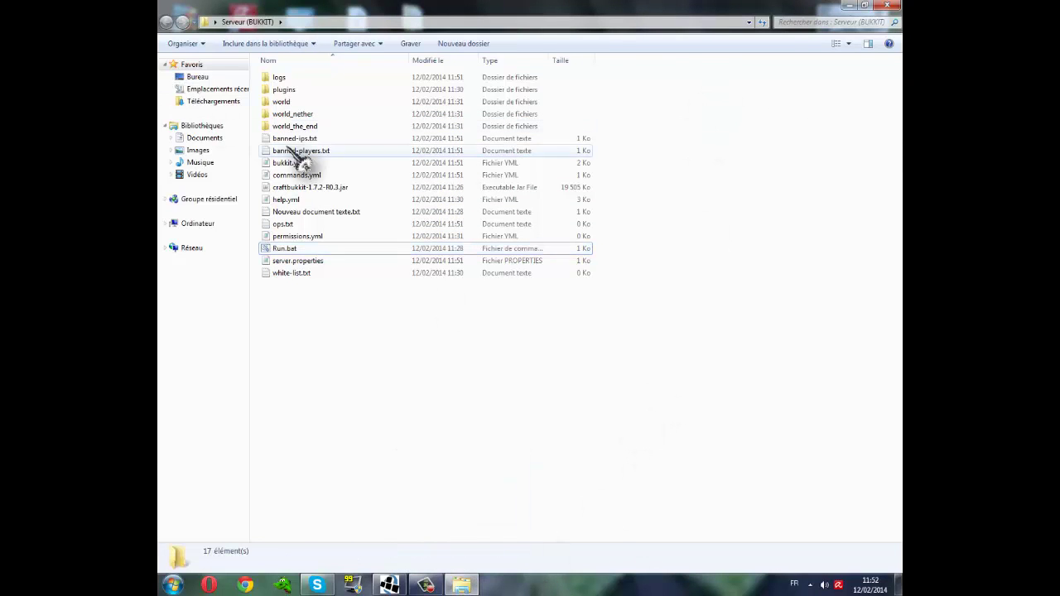
pyautogui.click(331, 150)
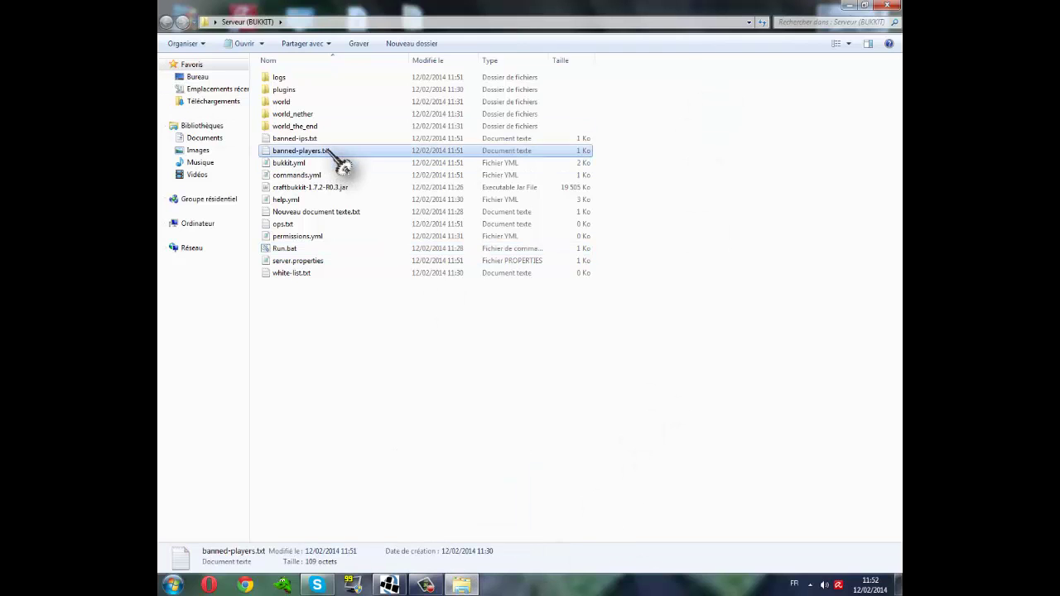
pyautogui.click(325, 248)
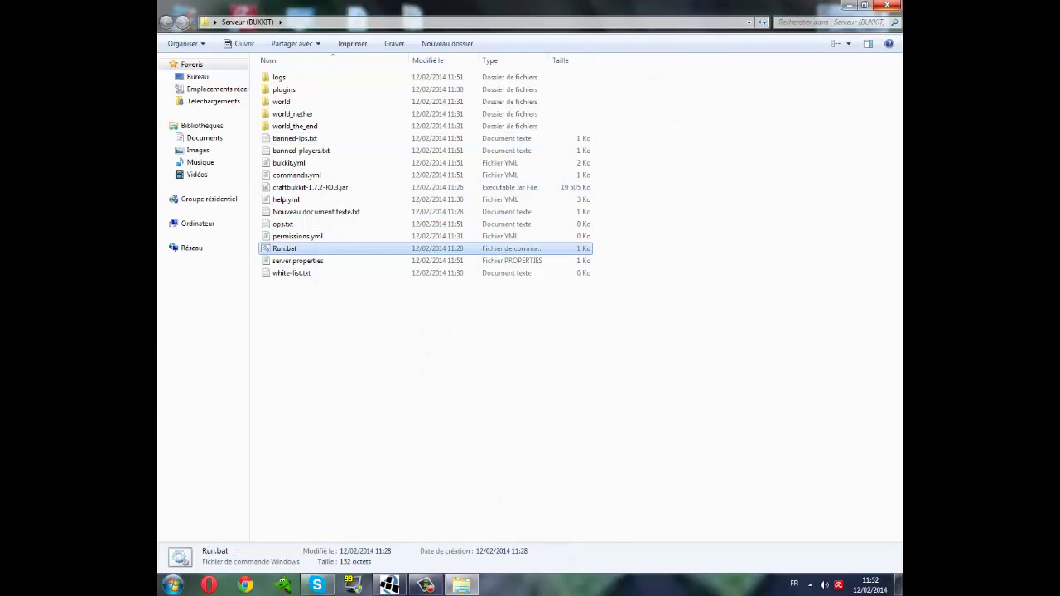
pyautogui.click(892, 7)
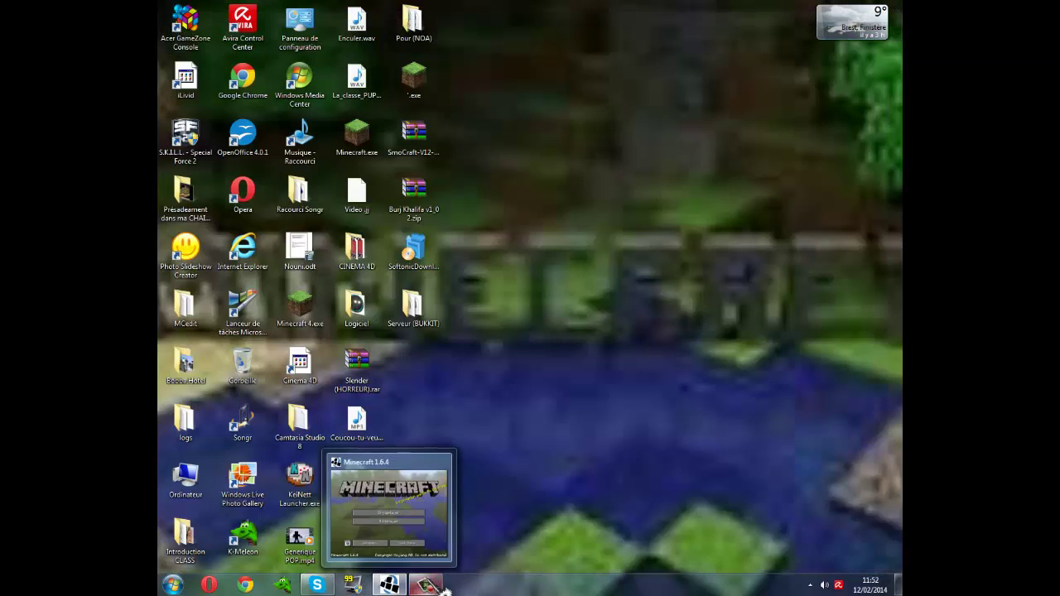
pyautogui.moveTo(422, 586)
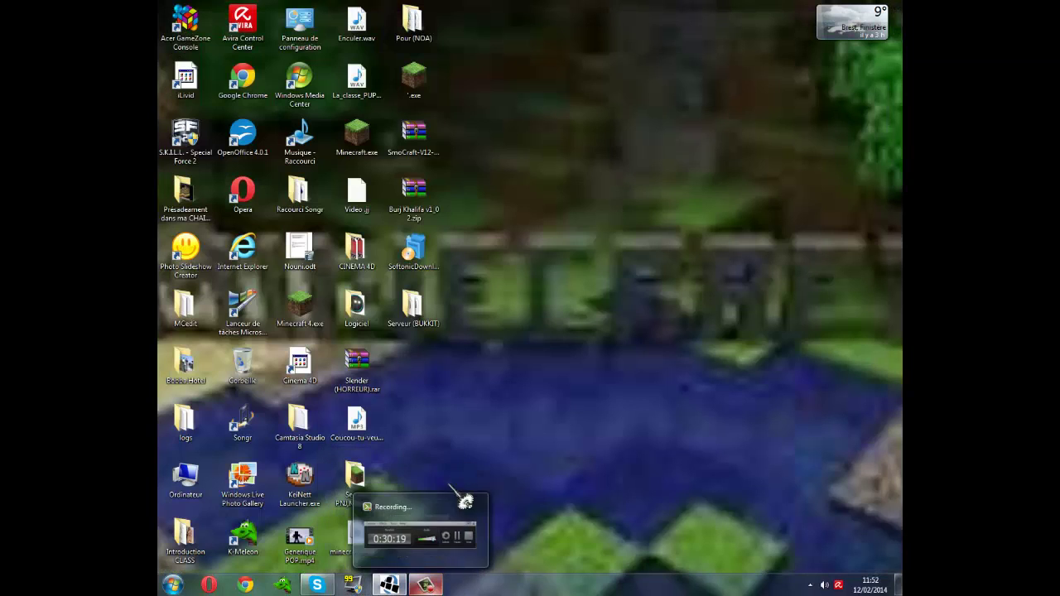
# Switch to Minecraft 1.6.4 and load the SmoCraft1 survival world in singleplayer
pyautogui.click(423, 586)
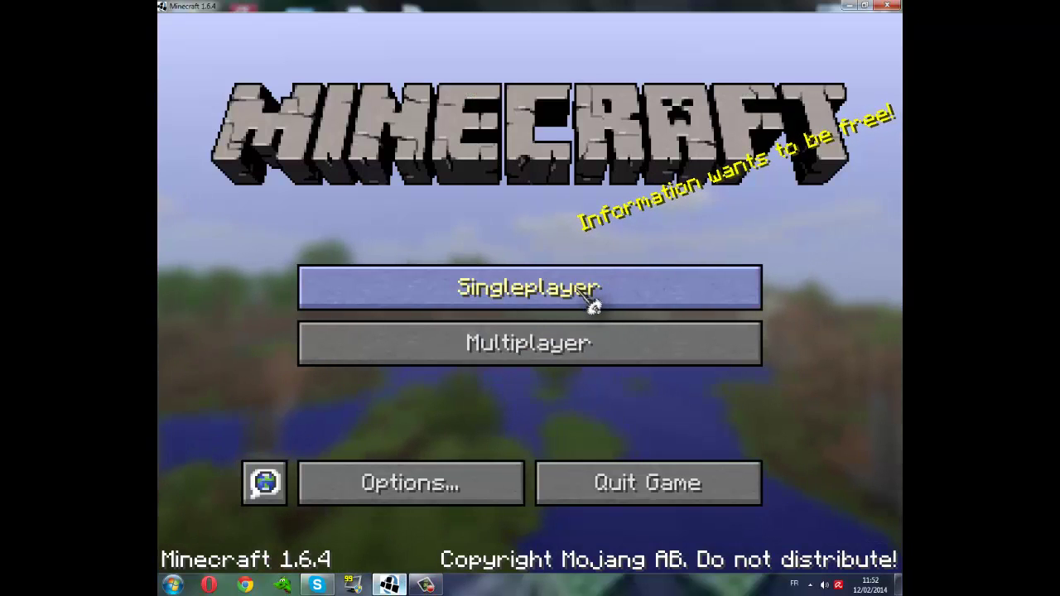
pyautogui.click(599, 282)
pyautogui.click(503, 159)
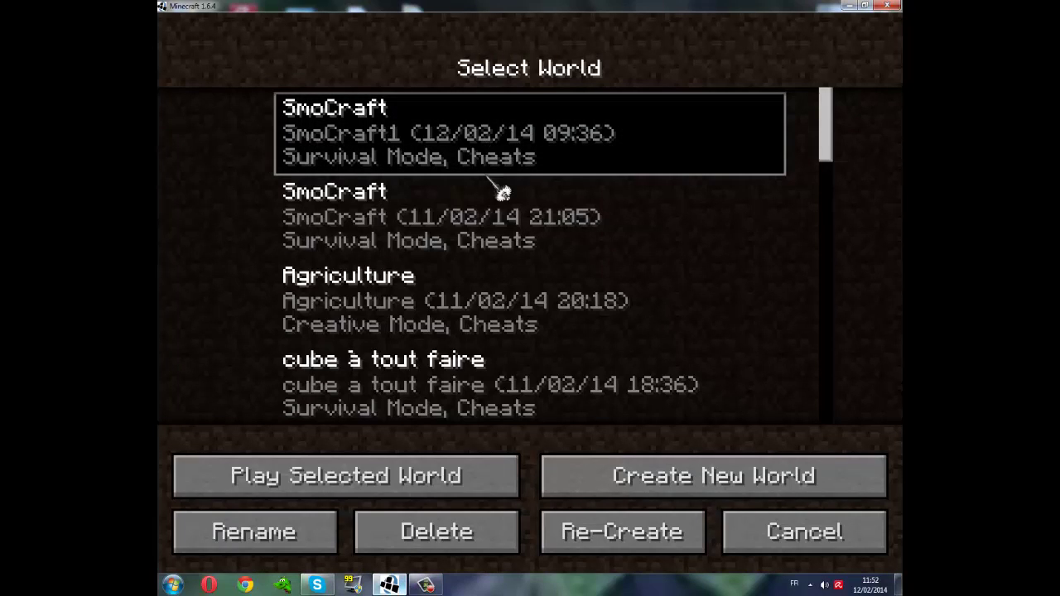
pyautogui.click(401, 468)
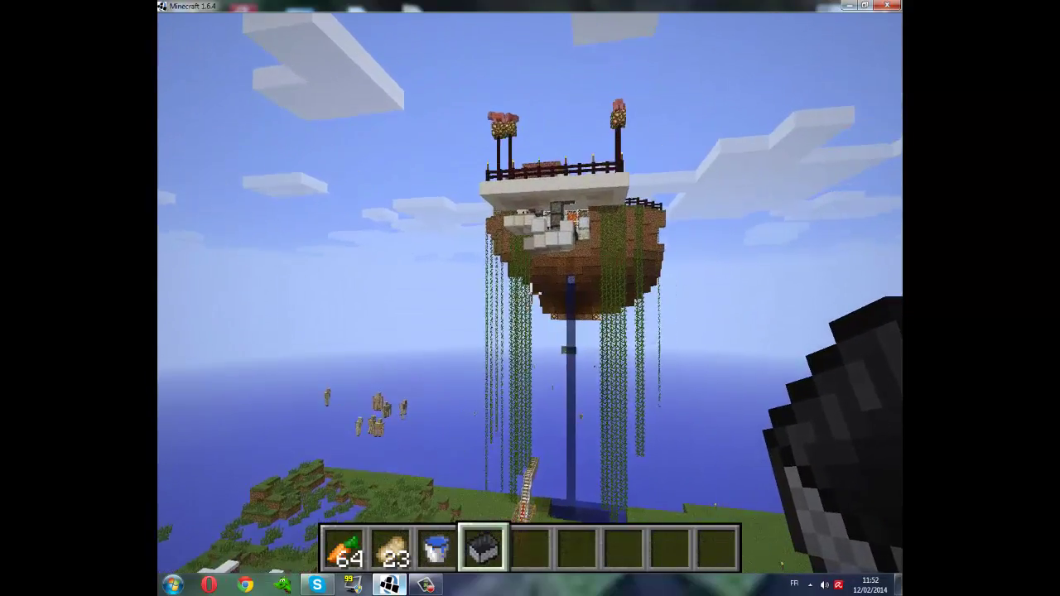
# Tour the village from the nether brick stairway past the sugar cane to the beacon on its gold platform
pyautogui.press('w')
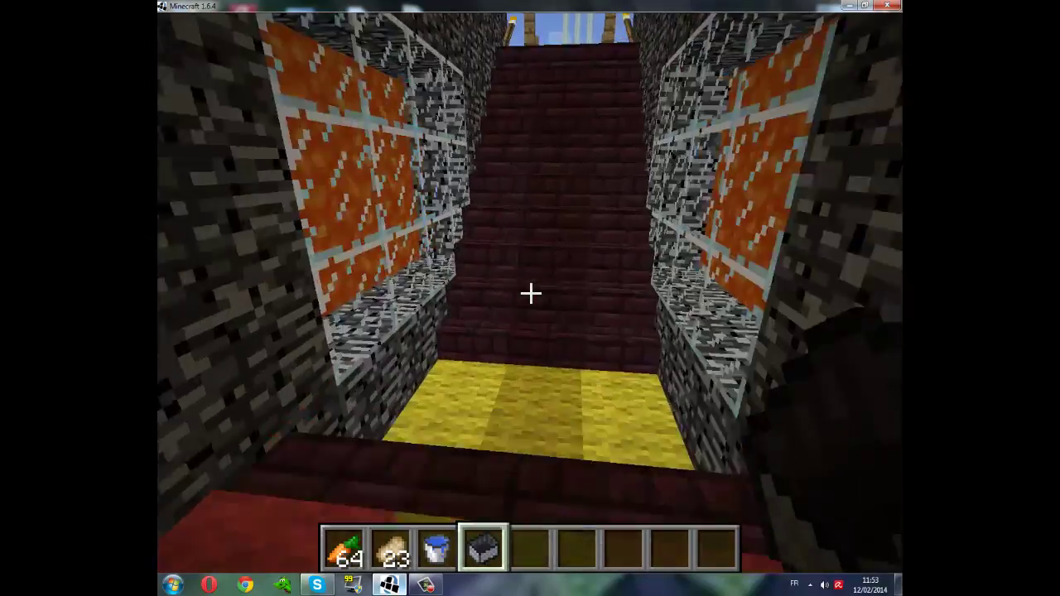
pyautogui.press('w')
pyautogui.press('w')
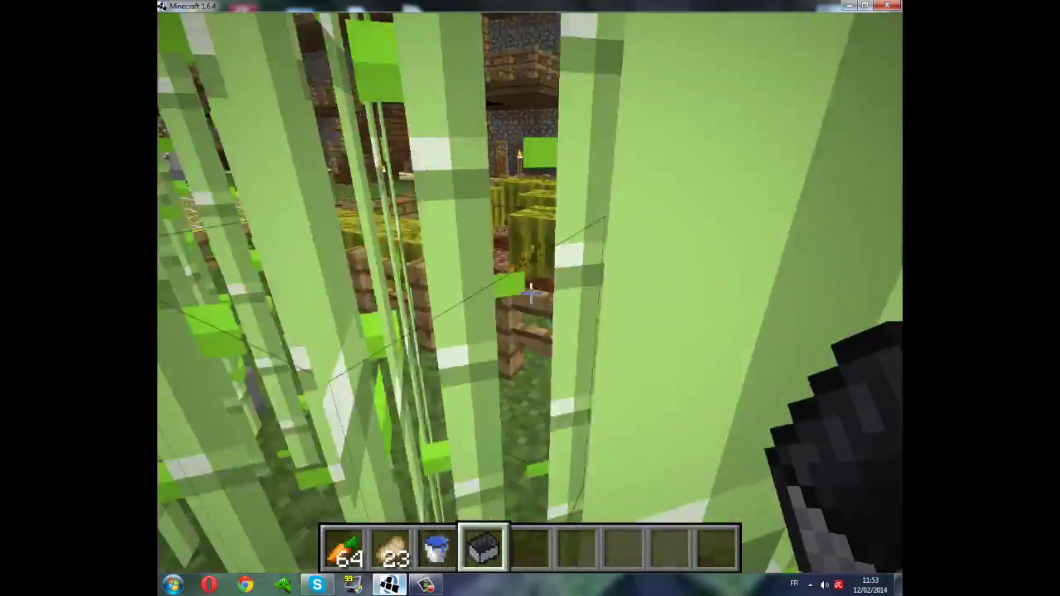
pyautogui.press('w')
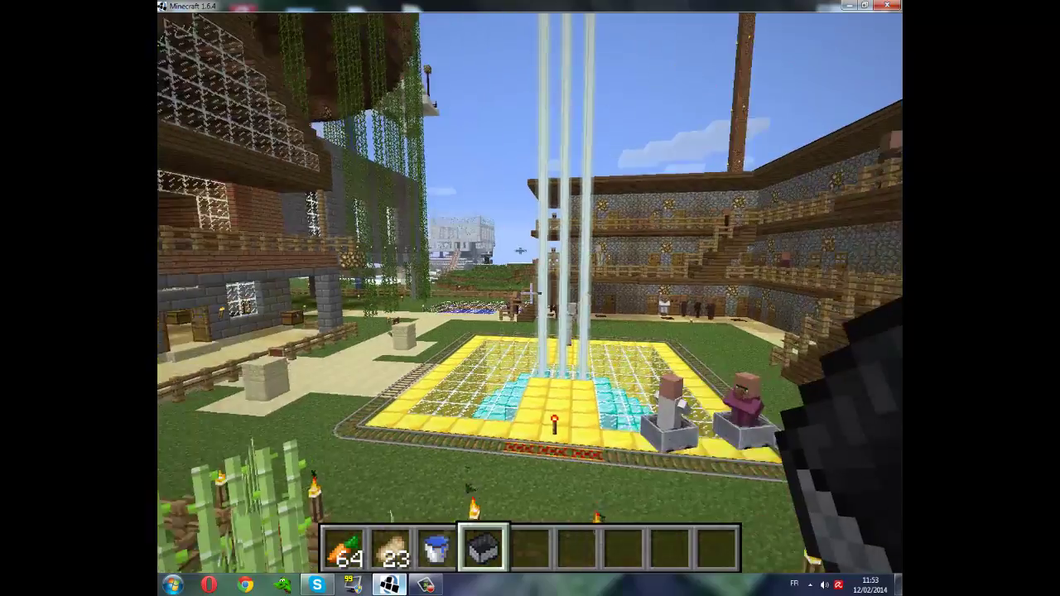
pyautogui.press('w')
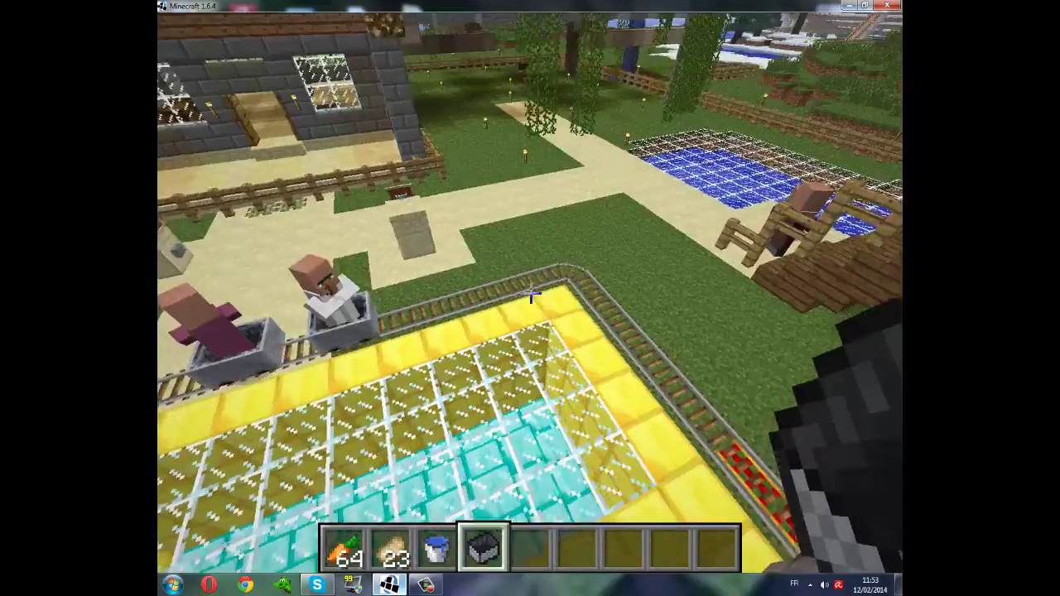
pyautogui.press('w')
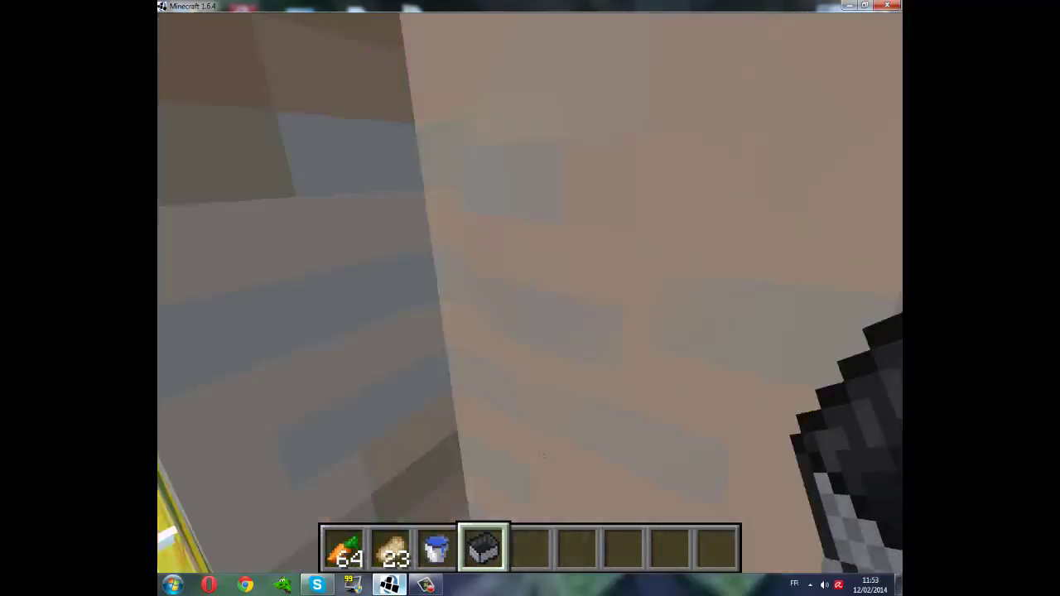
# Walk to the cobblestone villager houses, look inside through the open wooden doors and return to the melon field
pyautogui.press('w')
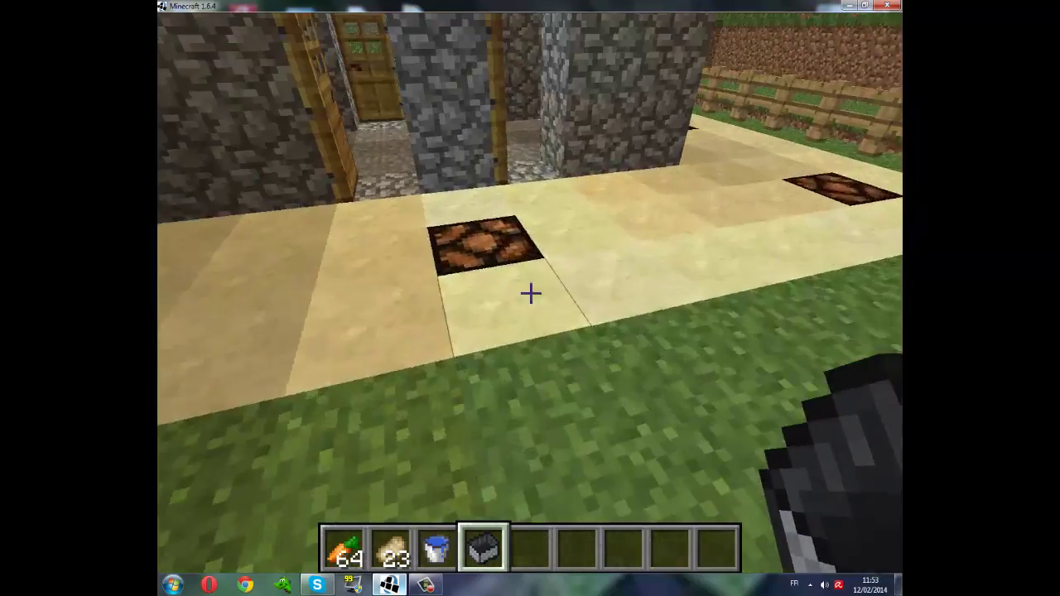
pyautogui.press('w')
pyautogui.press('w')
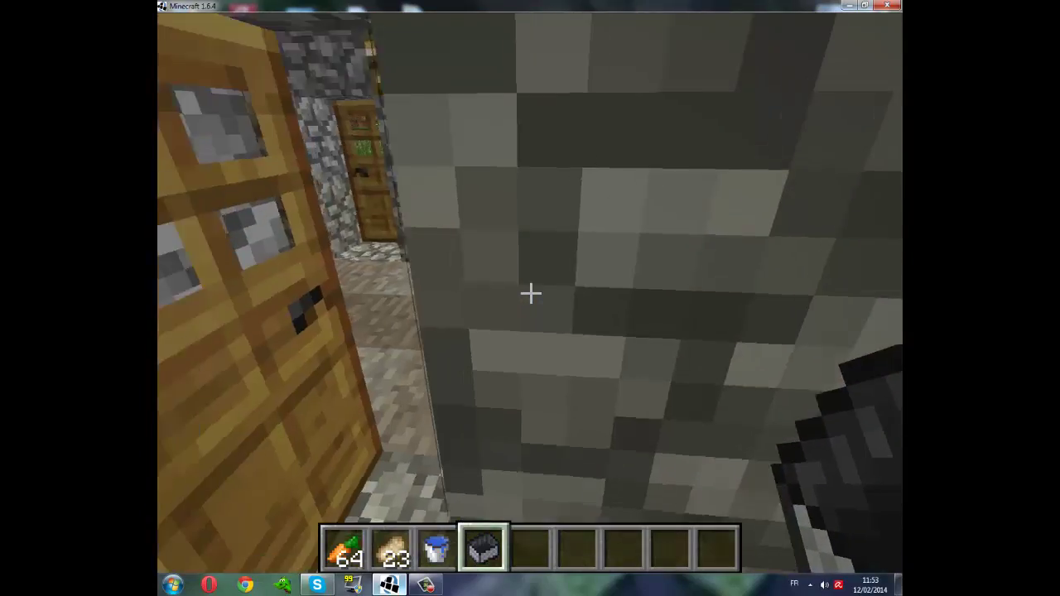
pyautogui.press('w')
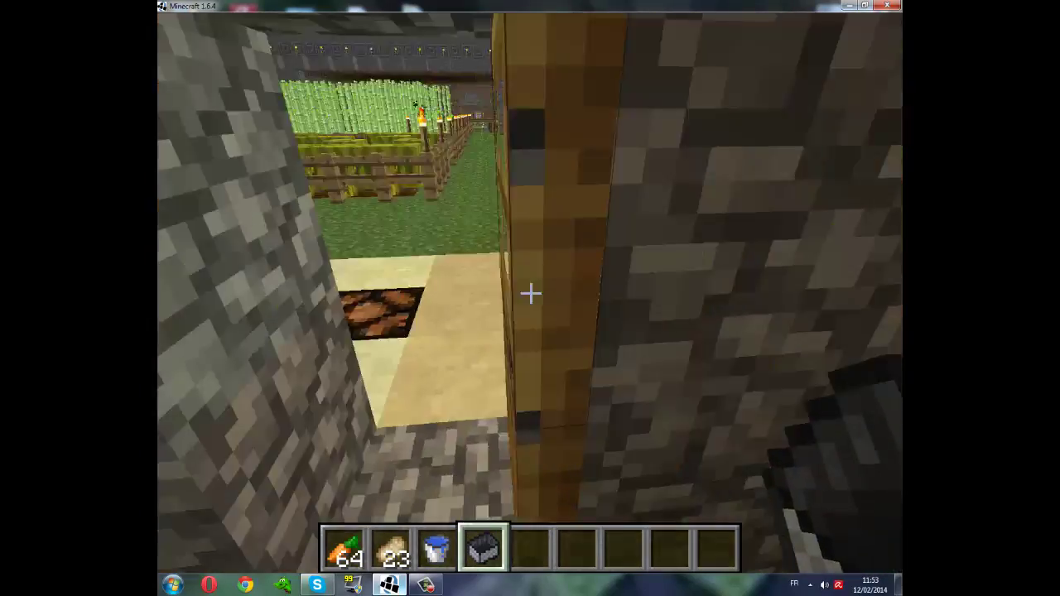
pyautogui.press('w')
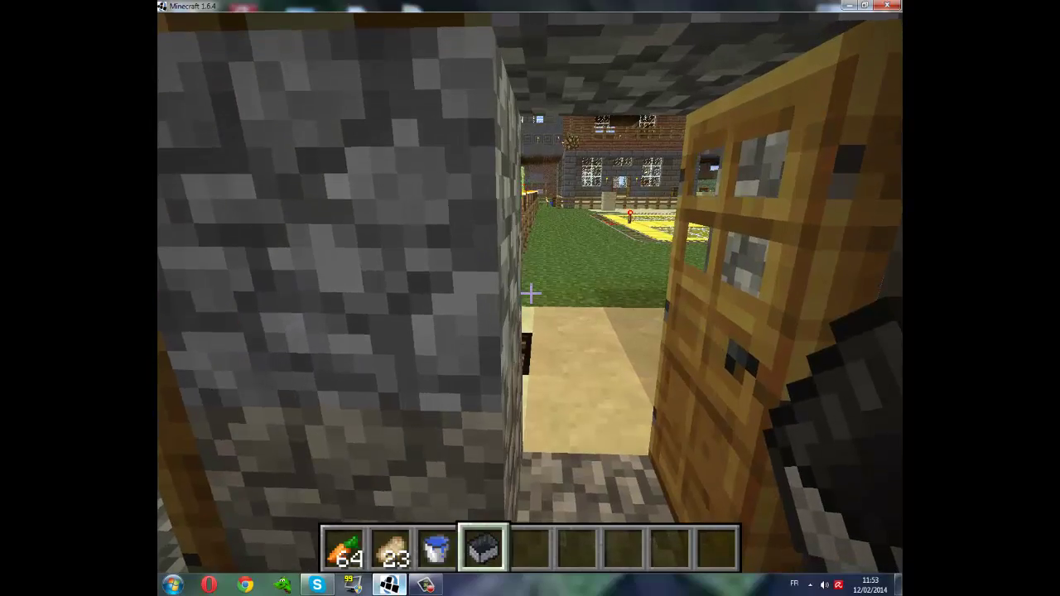
pyautogui.press('w')
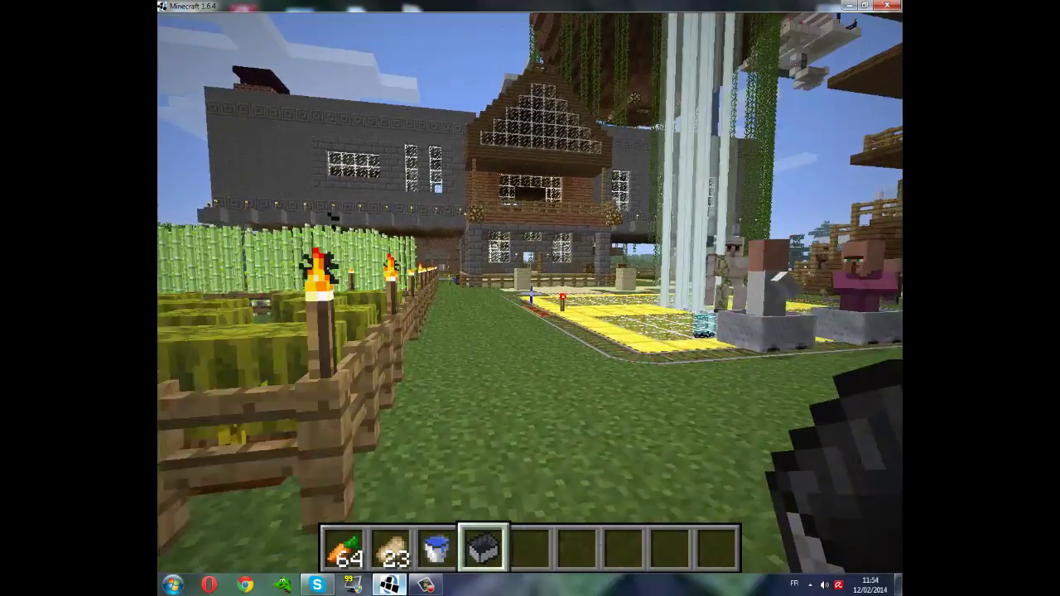
# Survey the beacon courtyard, glass-covered pool and villager building from above, and come down to the sandstone lever post
pyautogui.press('w')
pyautogui.press('w')
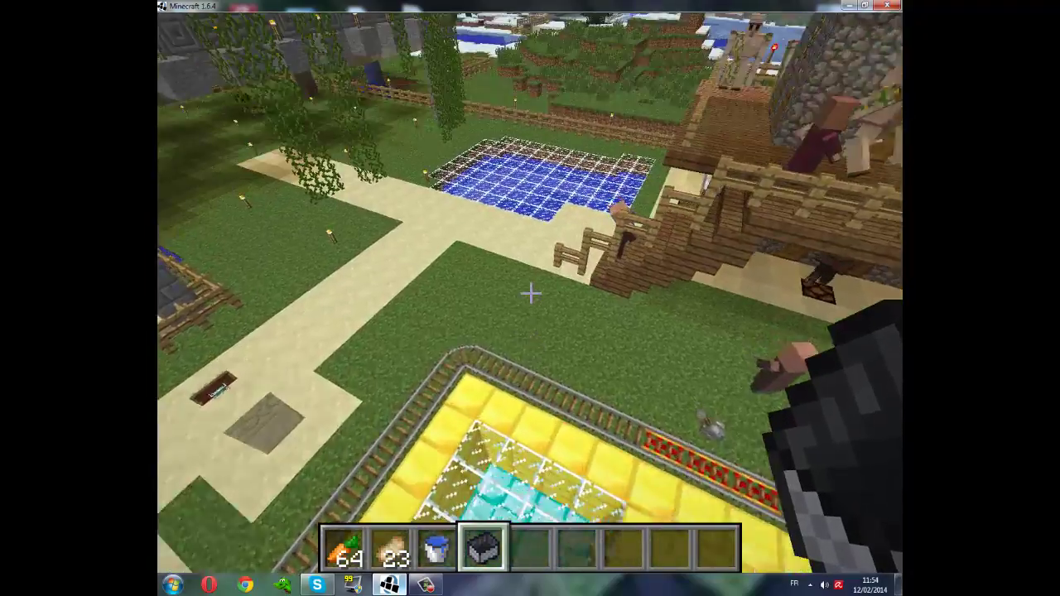
pyautogui.press('w')
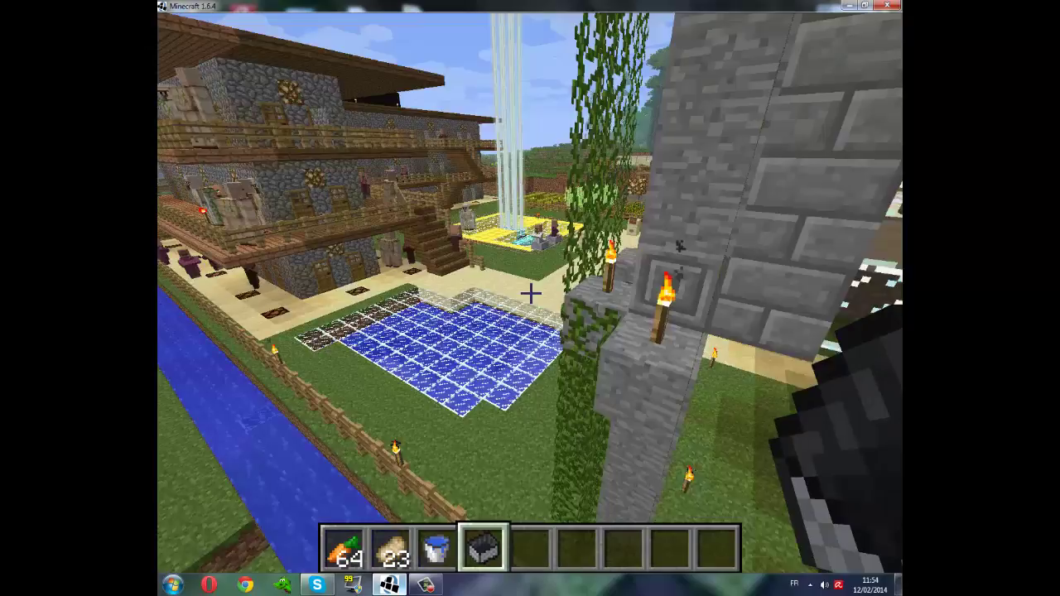
pyautogui.press('w')
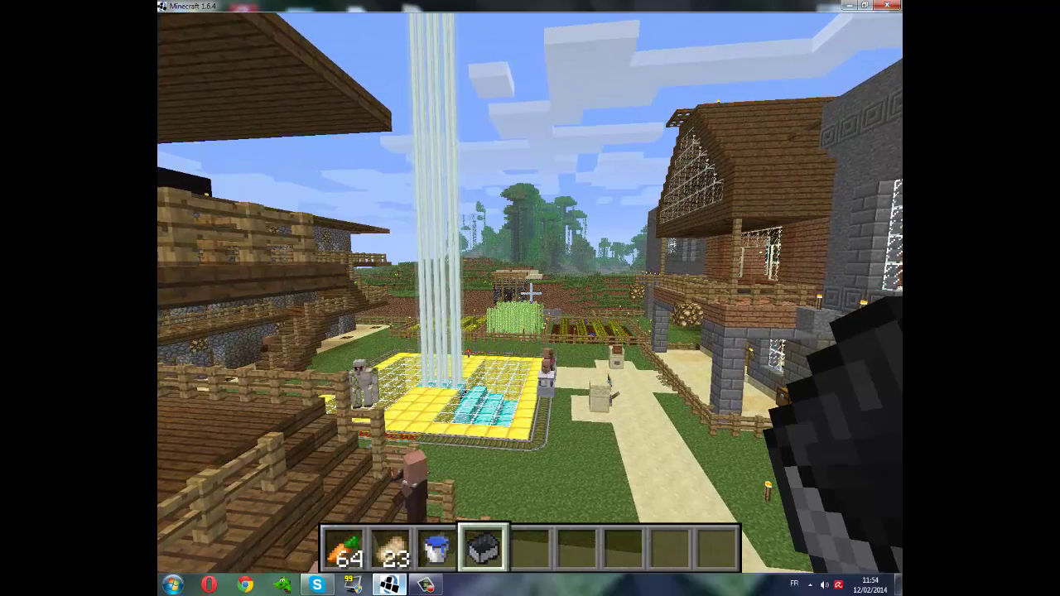
pyautogui.moveTo(529, 292)
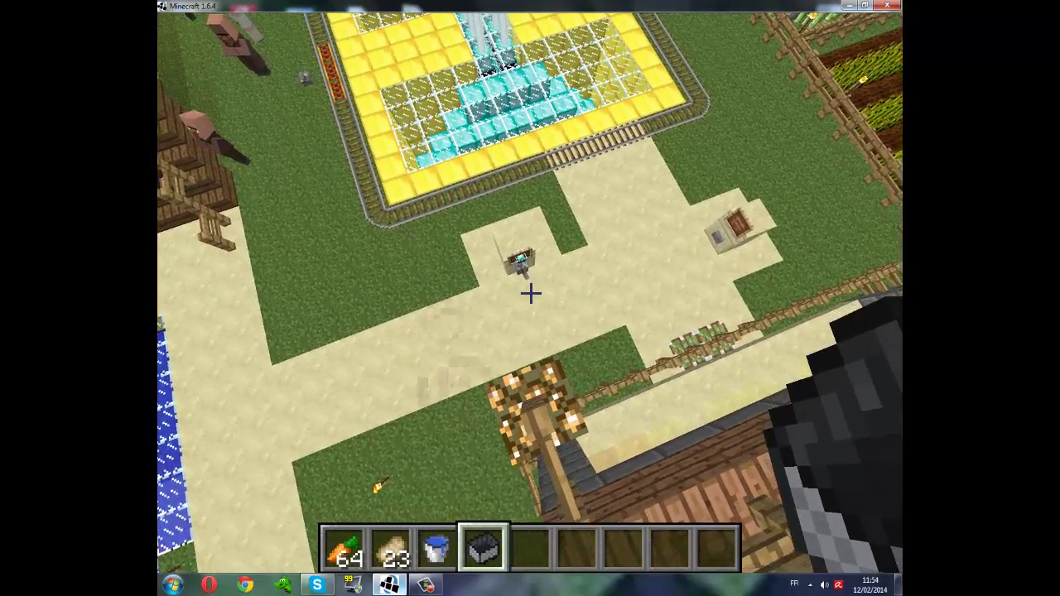
pyautogui.press('shift')
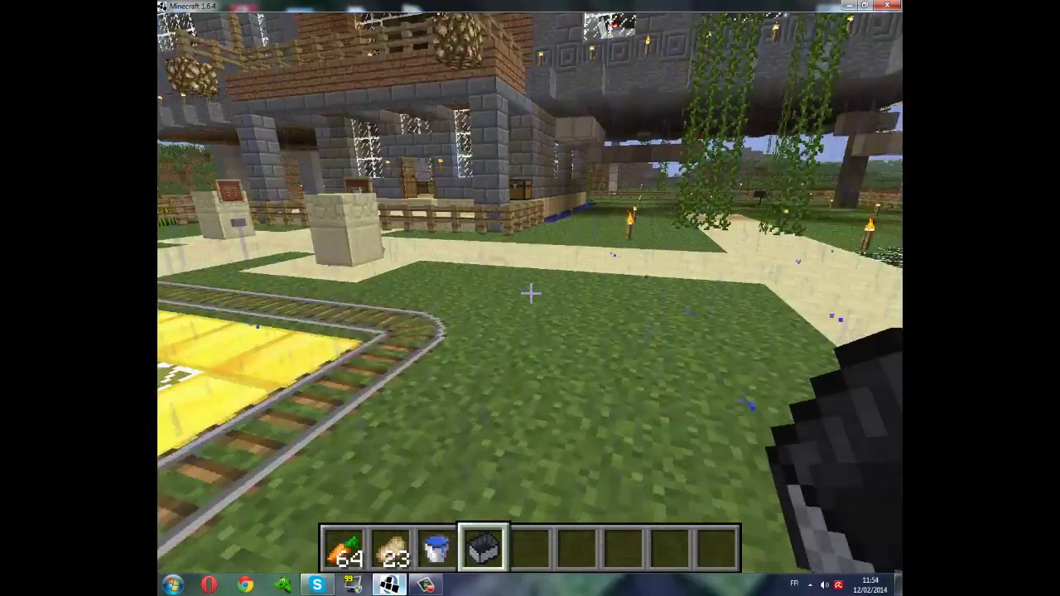
pyautogui.press('w')
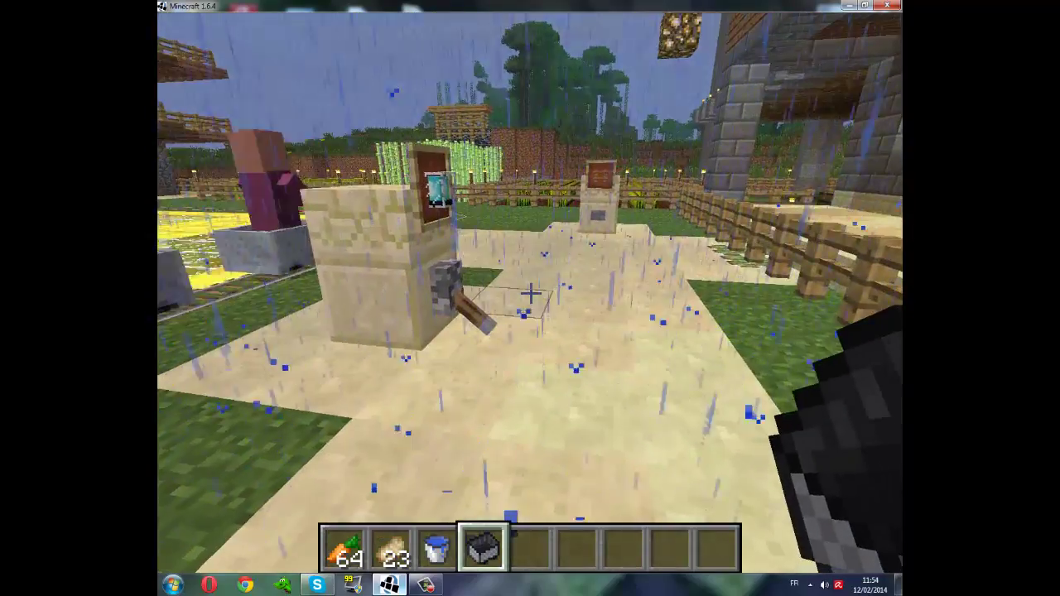